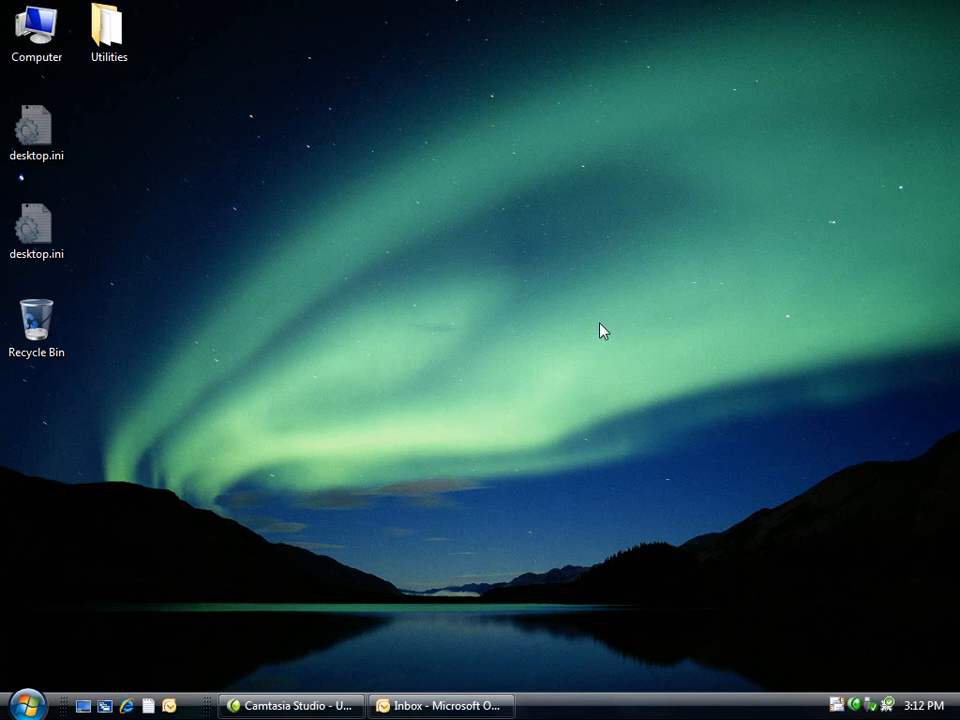
Launch FileSure and show its rule management list.
left_click(40, 712)
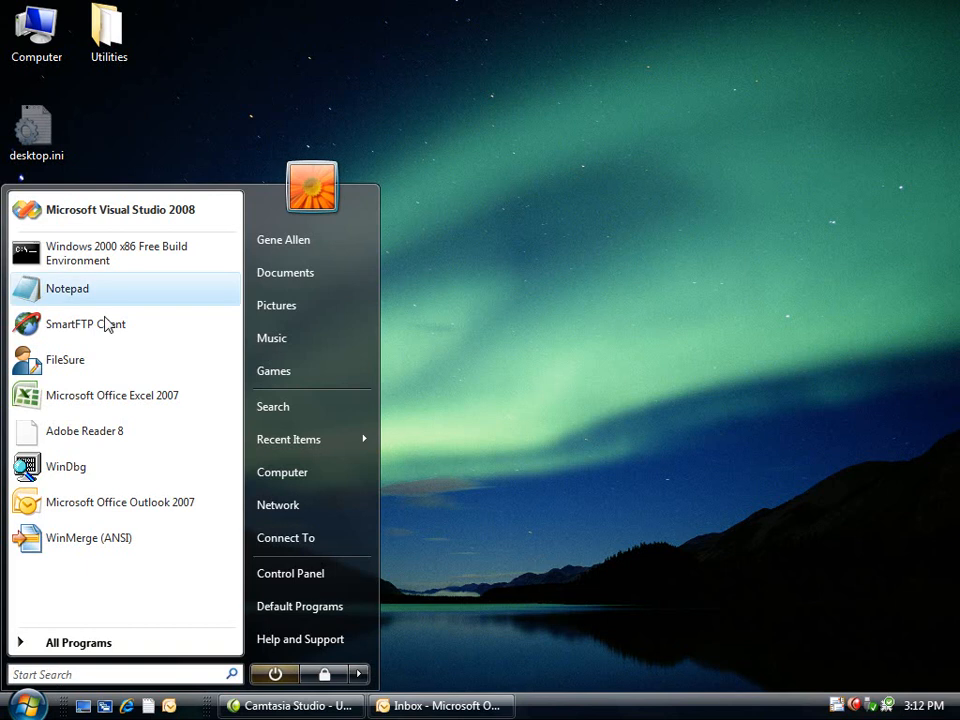
left_click(110, 374)
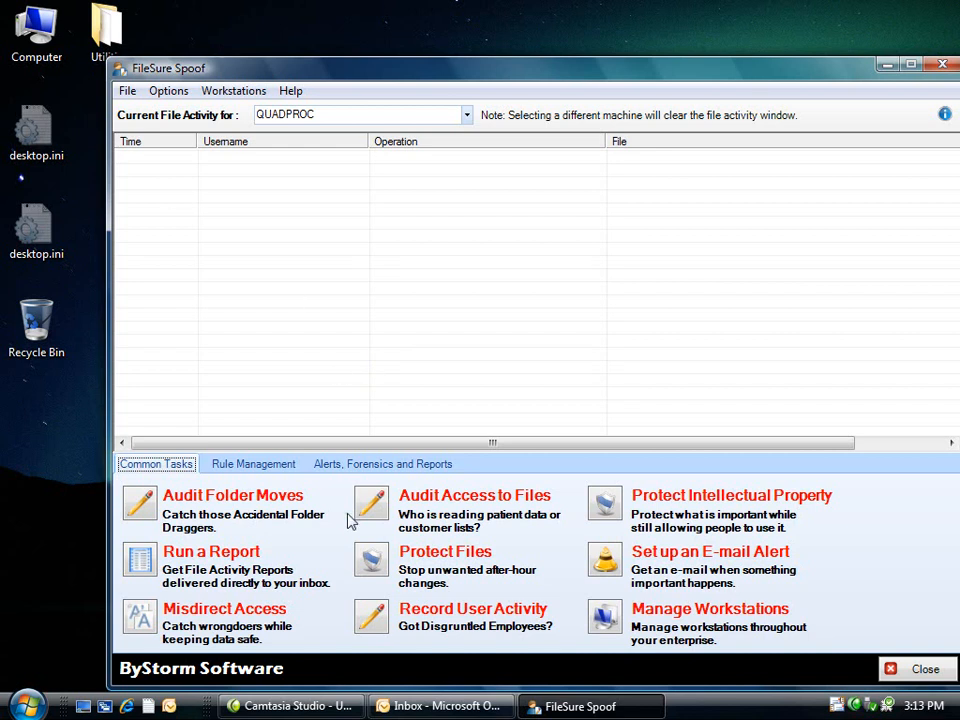
left_click(260, 469)
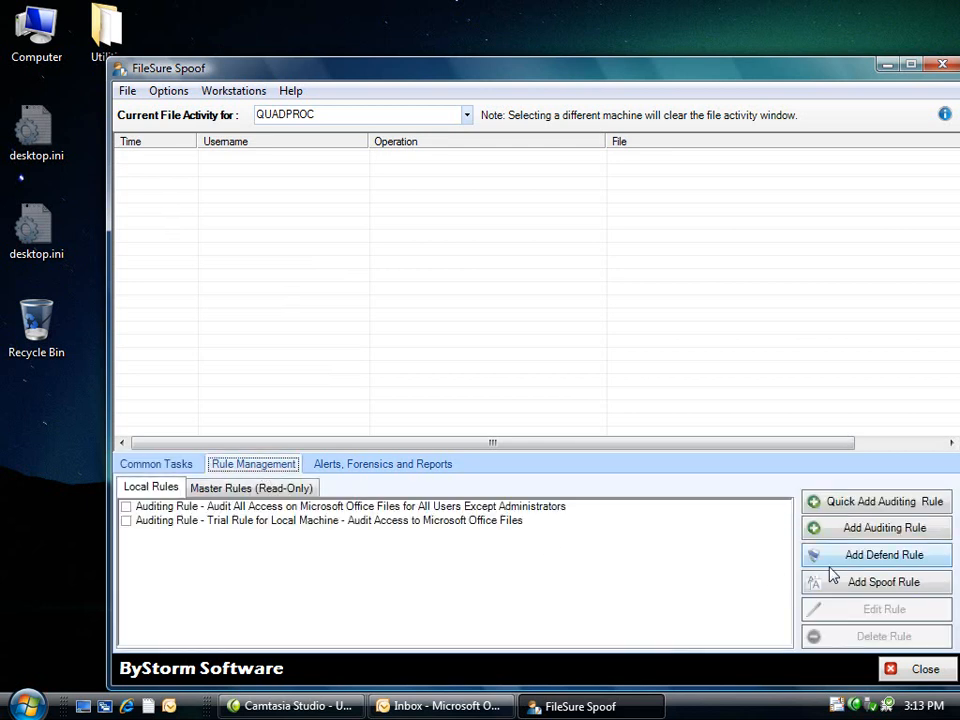
Start a new defend rule named "Deny XLS writes to removable drives and CD/DVD".
left_click(875, 557)
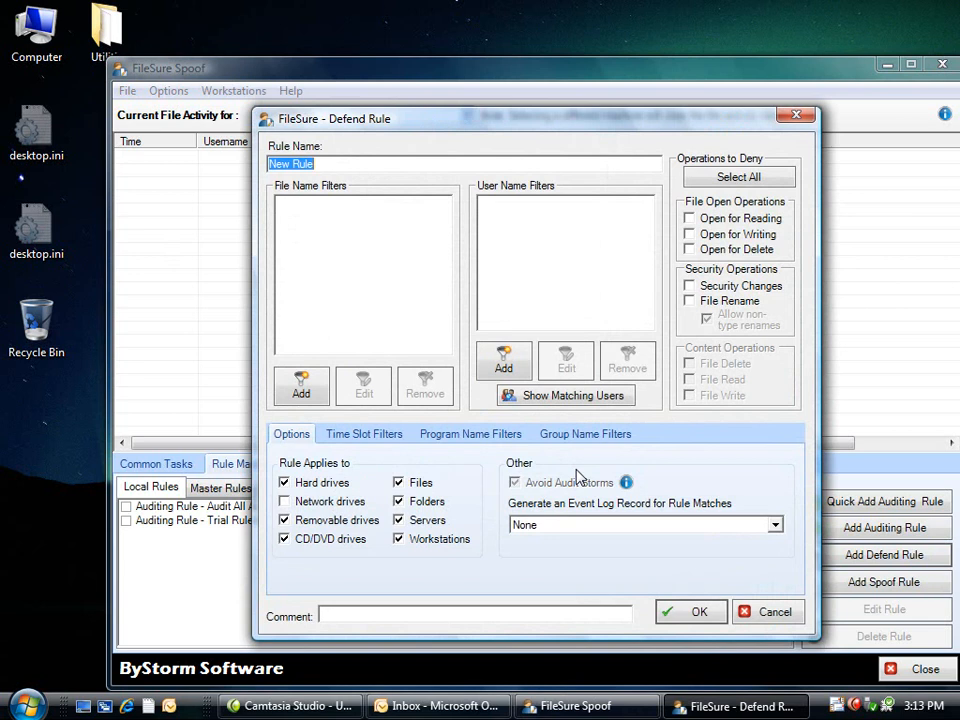
type("de")
key("BackSpace")
type("Deny")
key("shift+Home")
type("deny")
key("Home")
key("Delete")
type("D")
key("End")
type("x:s")
key("BackSpace")
key("BackSpace")
key("BackSpace")
type("X:S")
key("BackSpace")
key("BackSpace")
type("LS write")
key("BackSpace")
type("s to removable drives and CD/DVD")
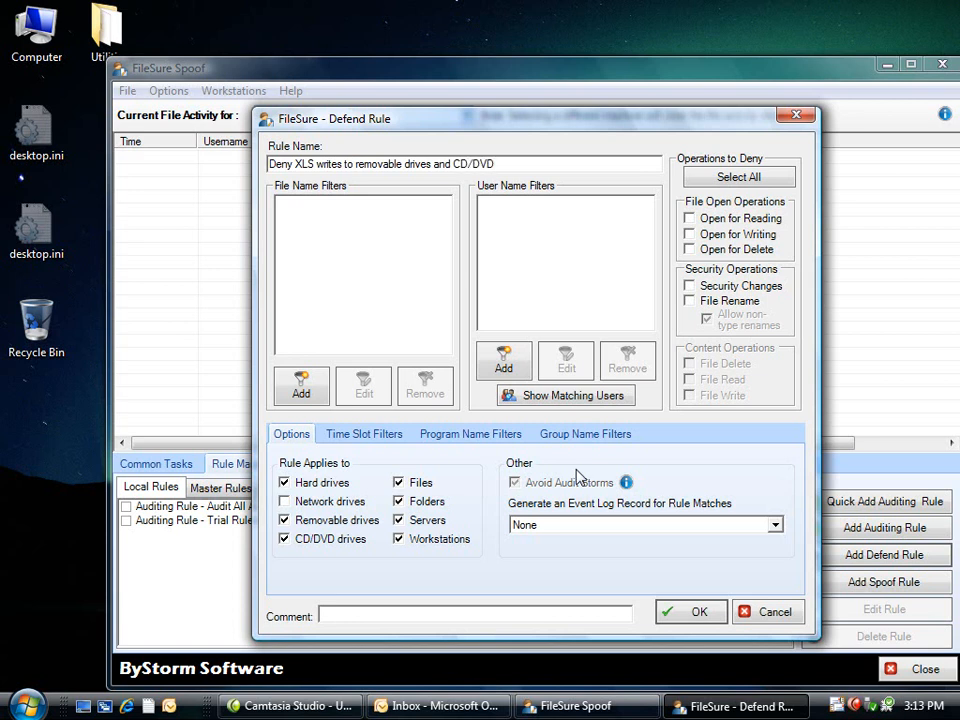
Set the rule to deny opening for writing and add a file name filter that includes *.xl*.
left_click(738, 236)
left_click(301, 387)
type("*.xls")
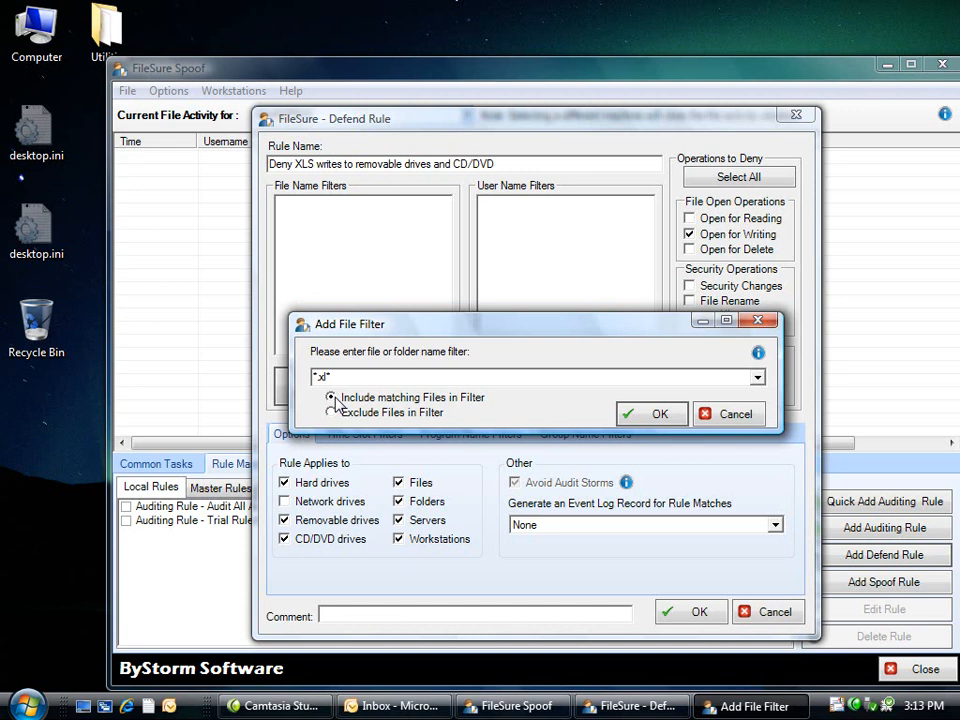
left_click(636, 414)
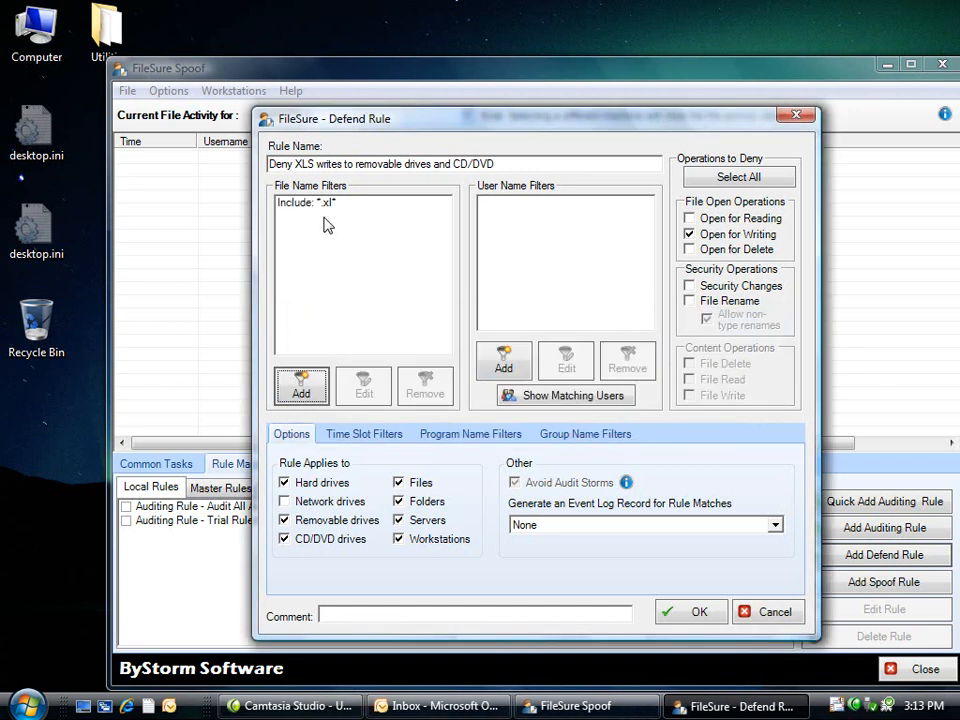
Remove hard drives and folders from what the rule applies to, keeping servers included.
left_click(286, 483)
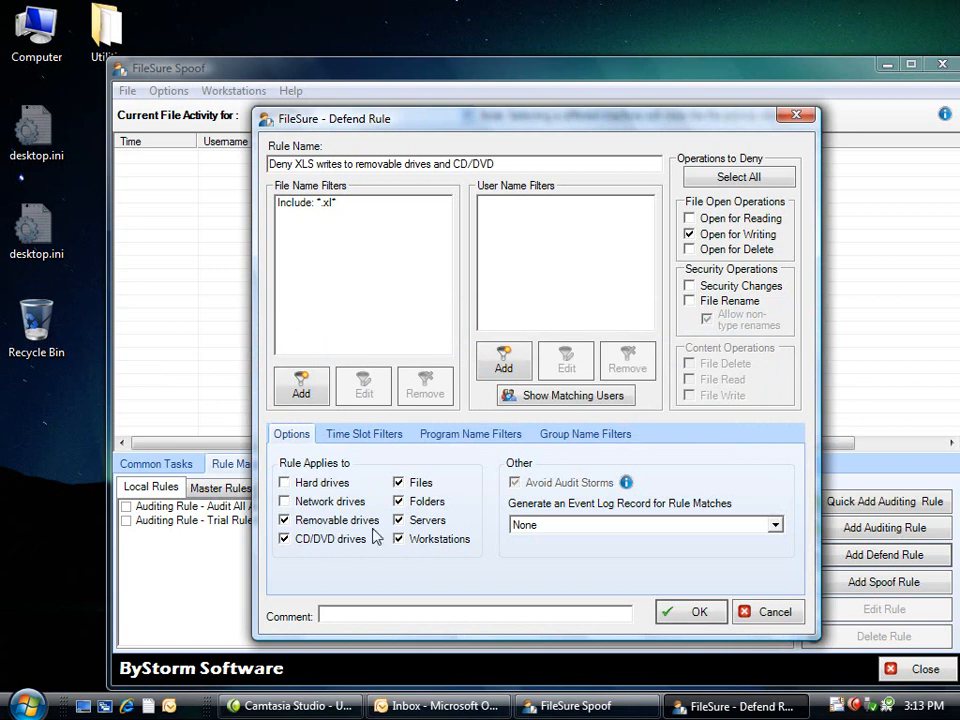
left_click(424, 516)
left_click(416, 519)
left_click(424, 507)
Add a user name filter that includes all users (*), save the rule despite the crash warning, and select it in the local rules.
left_click(505, 362)
key("Return")
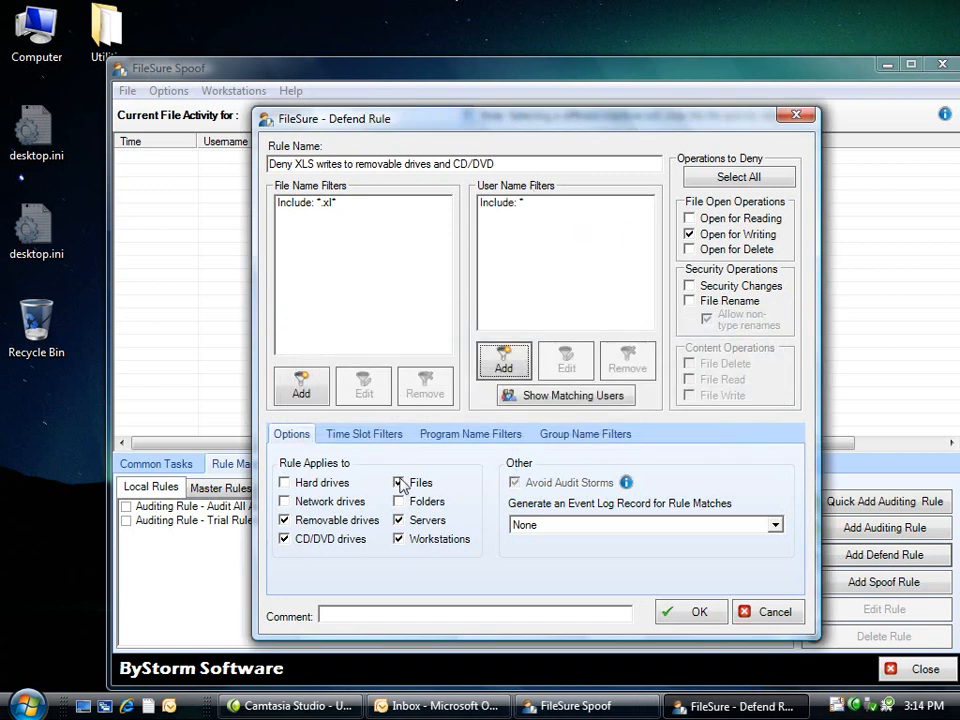
left_click(692, 611)
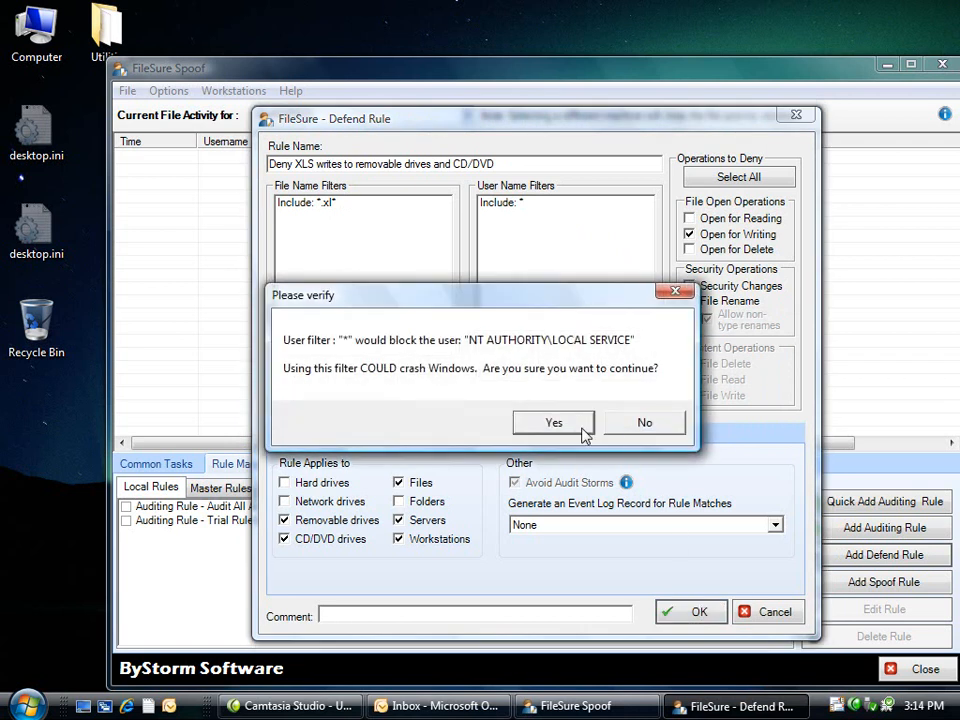
key("Return")
left_click(414, 536)
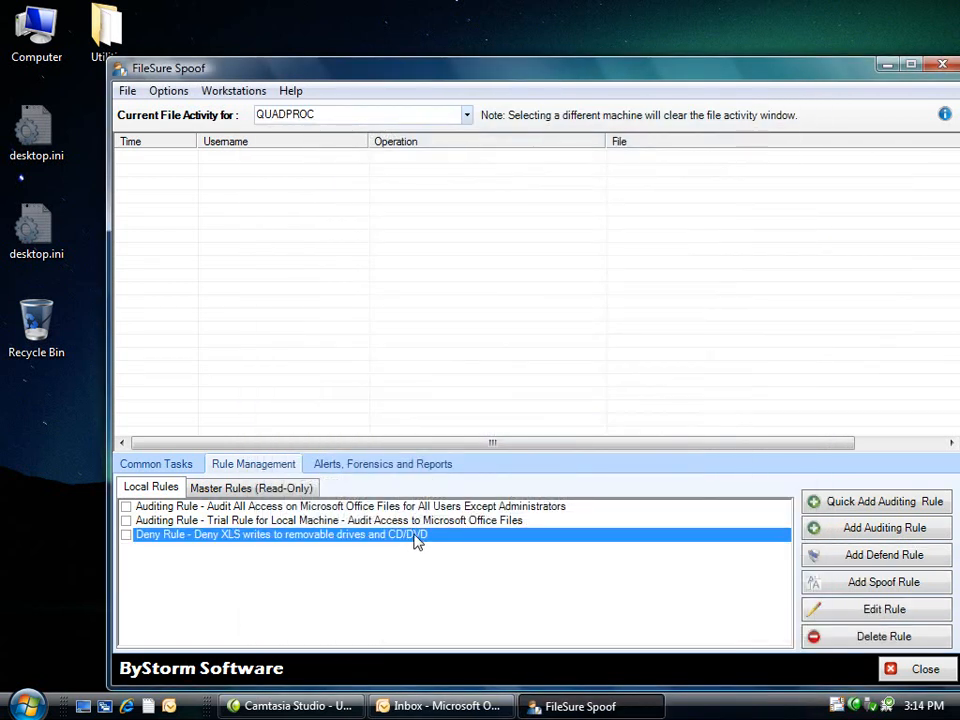
Start another defend rule named "Stop All Programs but Excel from Reading XLS".
left_click(868, 566)
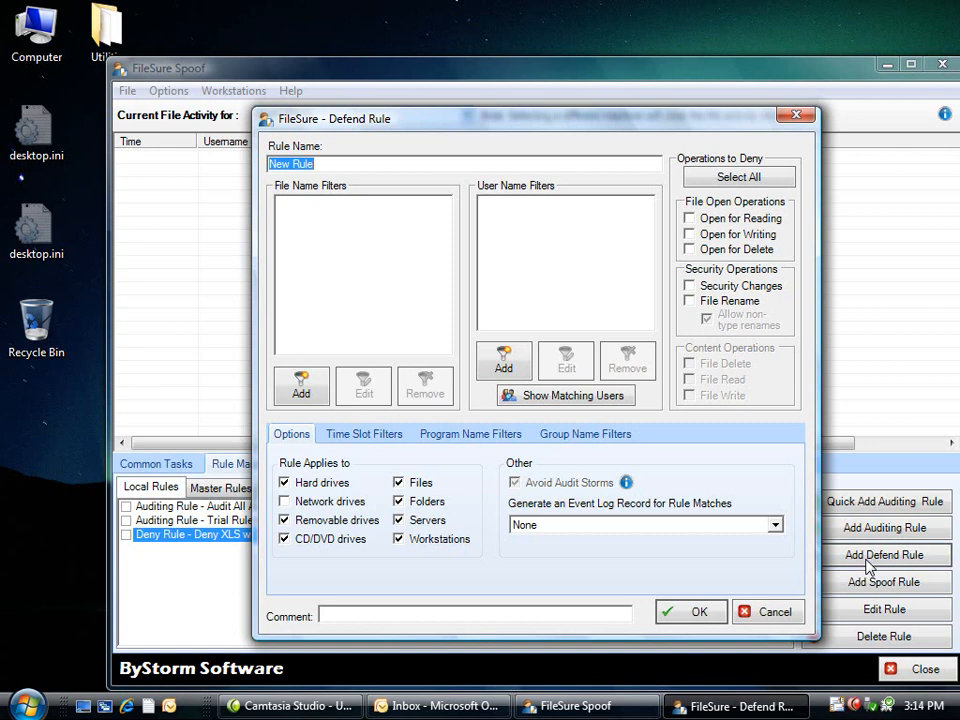
type("Stop")
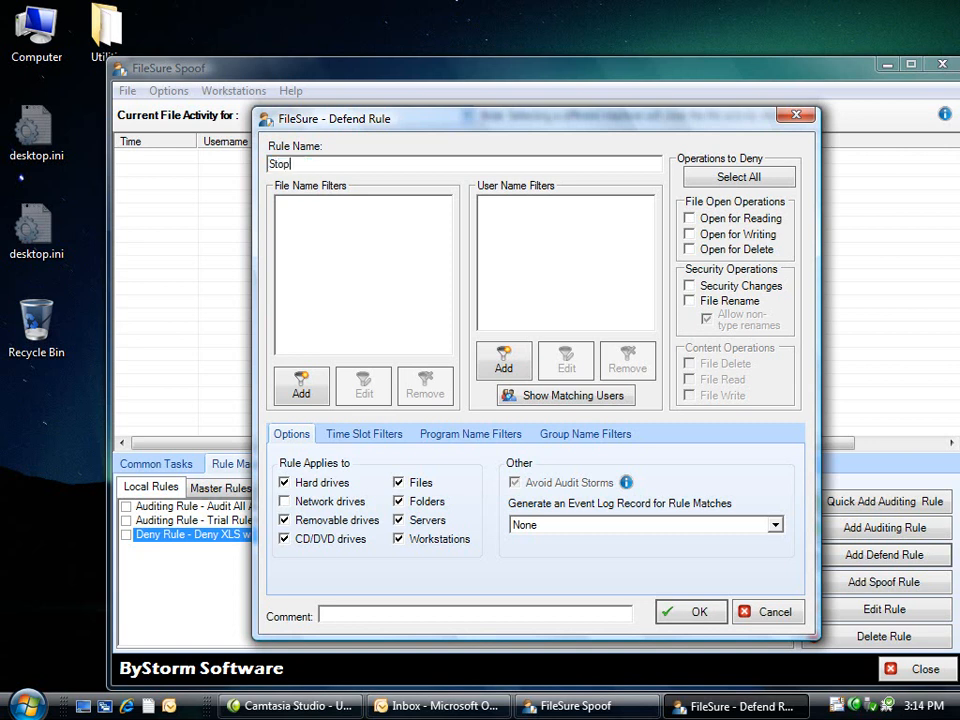
type(" All PPro")
key("BackSpace")
key("BackSpace")
key("BackSpace")
type("roghr")
key("BackSpace")
key("BackSpace")
key("BackSpace")
type("grams by")
key("BackSpace")
key("BackSpace")
type("Bu")
key("BackSpace")
key("BackSpace")
type("but Ex")
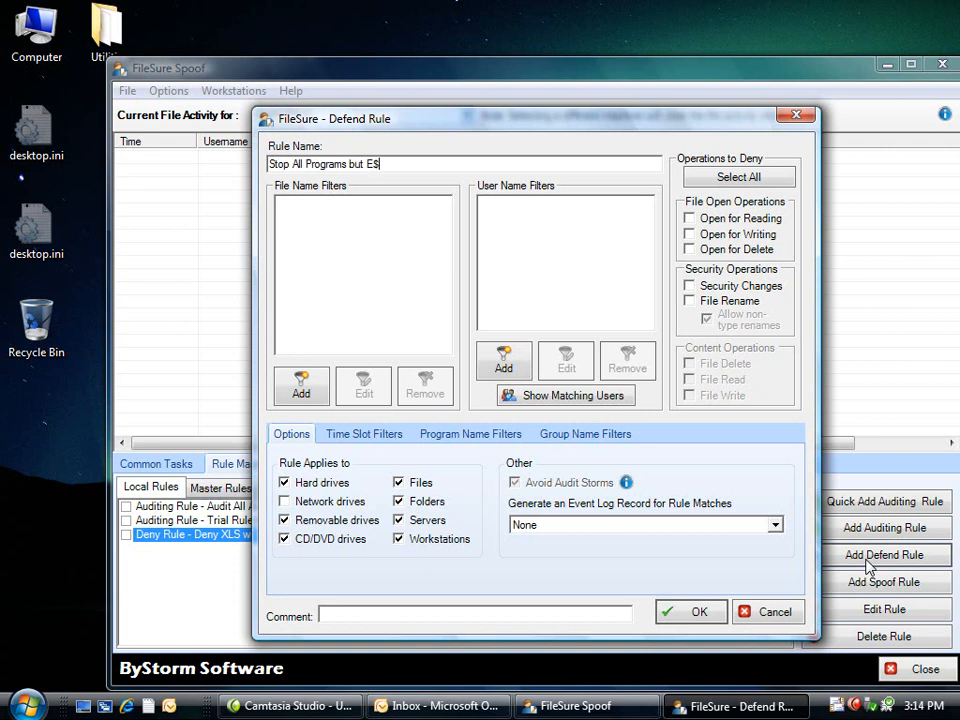
type("cel from Reading XLS")
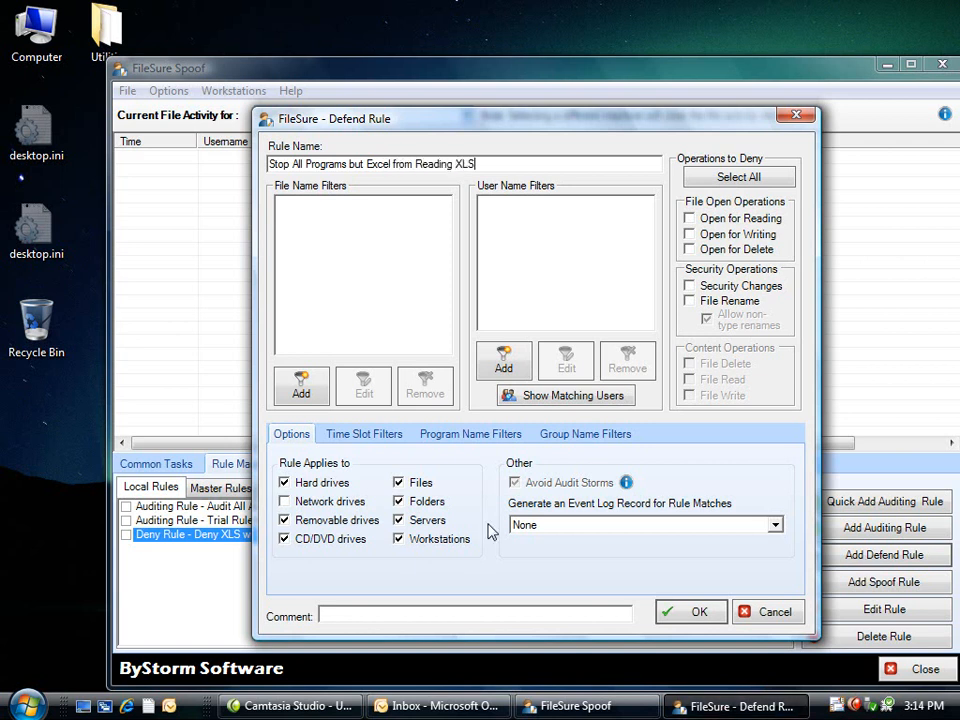
Add a file name filter including *.xl* and a user name filter including * to the rule.
left_click(301, 385)
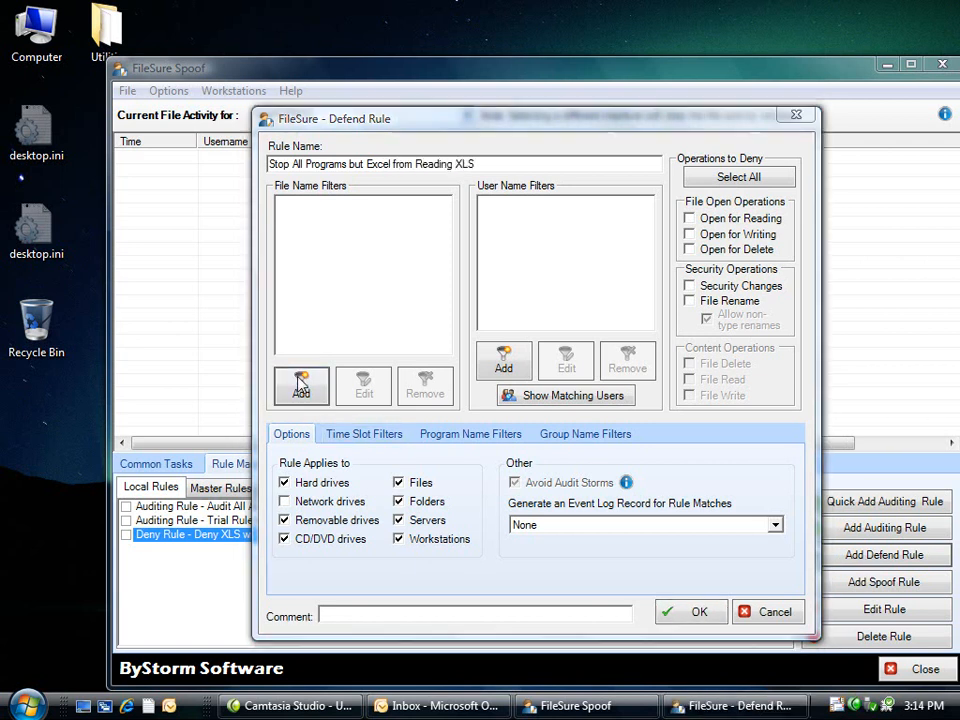
type("*.xl;")
key("BackSpace")
type("*")
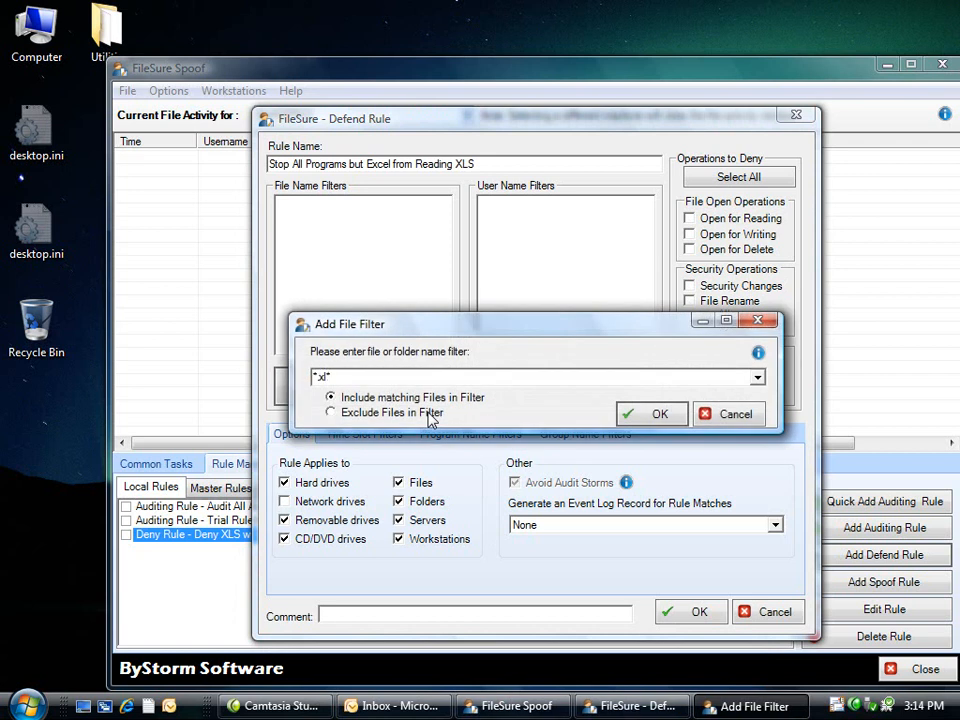
left_click(657, 414)
left_click(505, 368)
type("*")
left_click(658, 413)
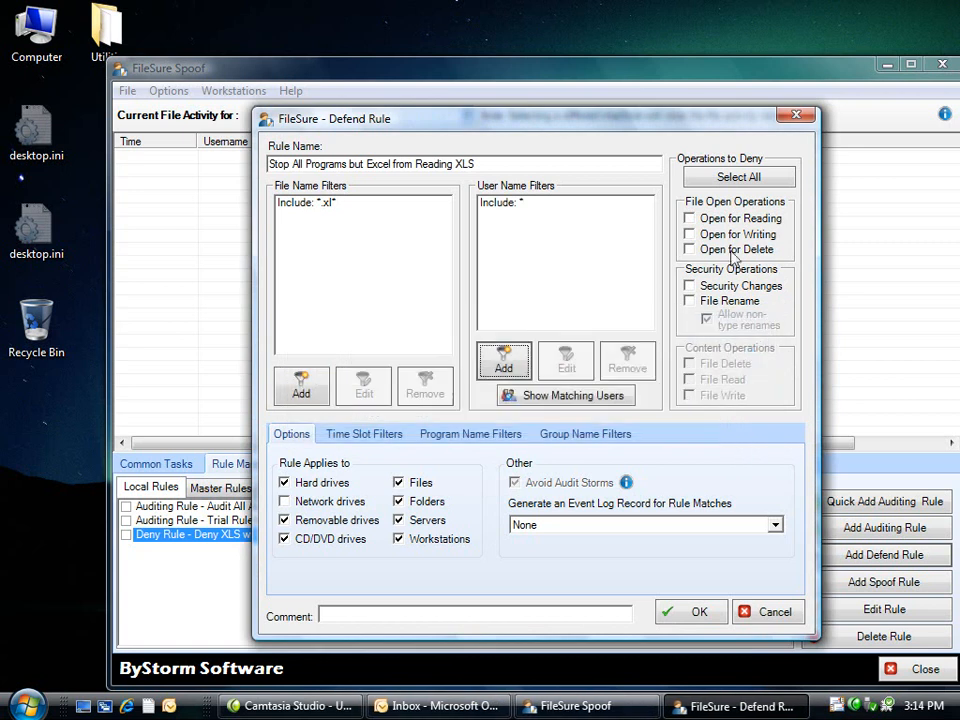
Set the rule to deny opening for reading and file renames, leaving non-type renames allowed.
left_click(736, 218)
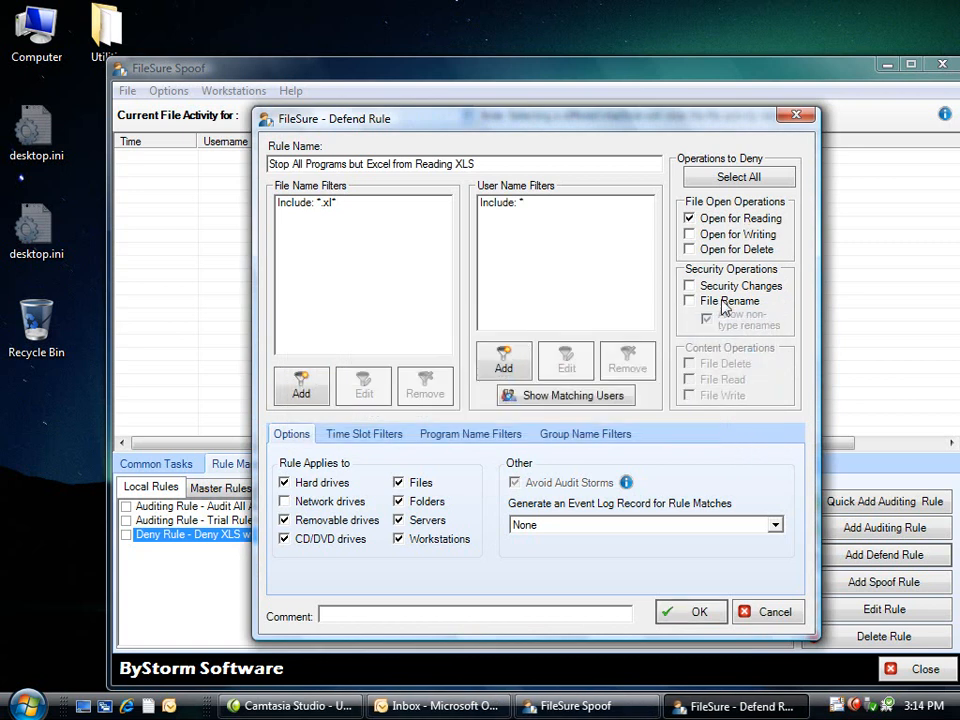
left_click(724, 305)
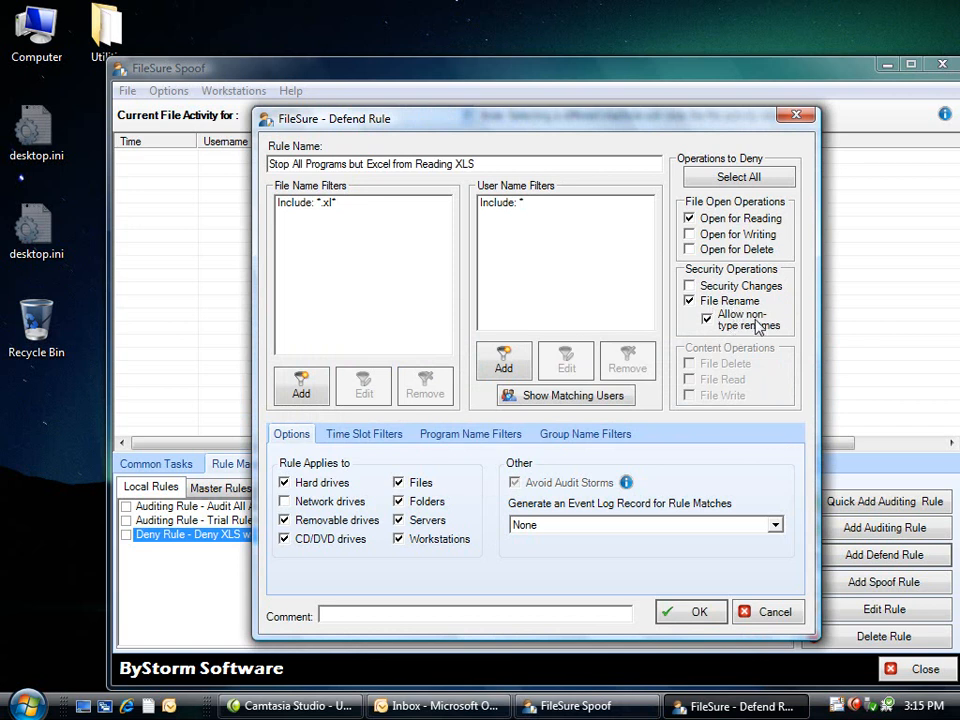
mouse_move(750, 330)
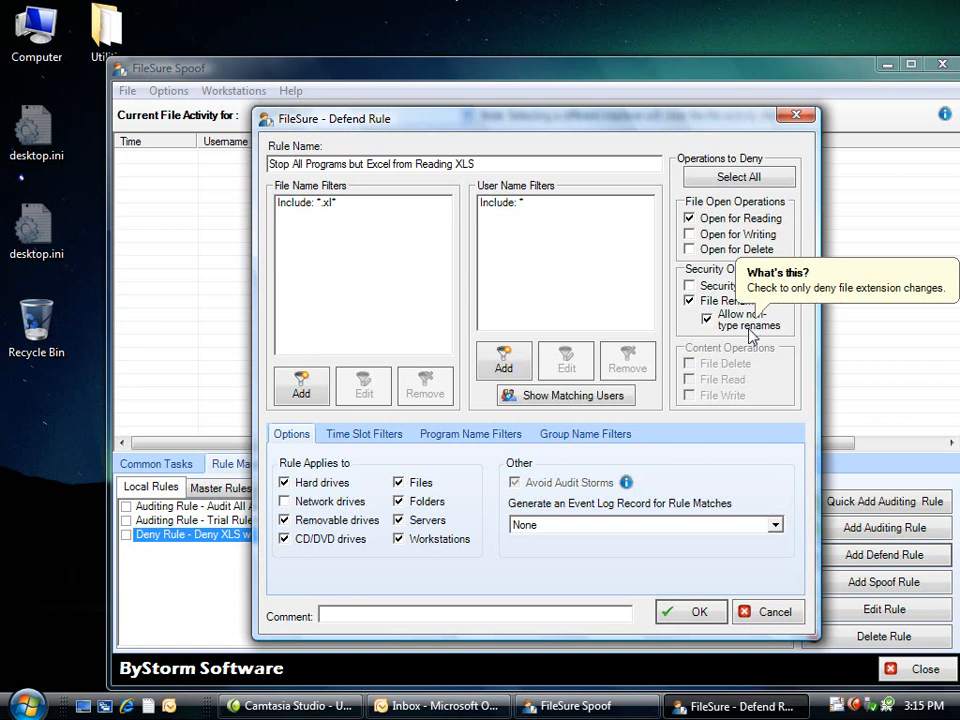
Exclude removable drives, CD/DVD drives and folders from the rule's scope and append "on the HardDrive" to its name.
left_click(318, 520)
left_click(330, 538)
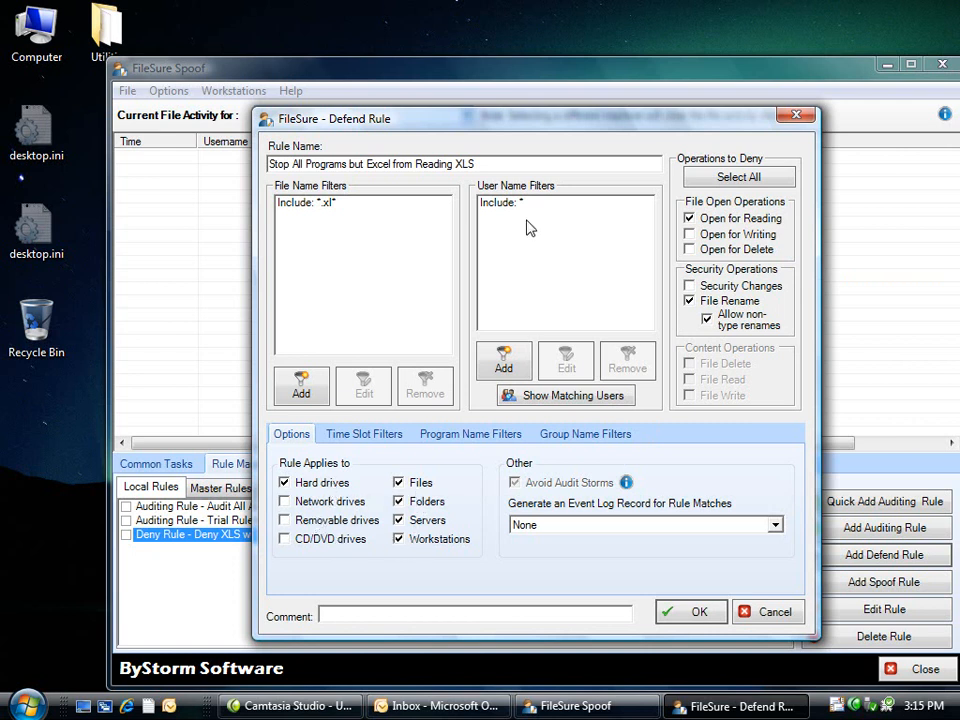
type("on the HardDrive")
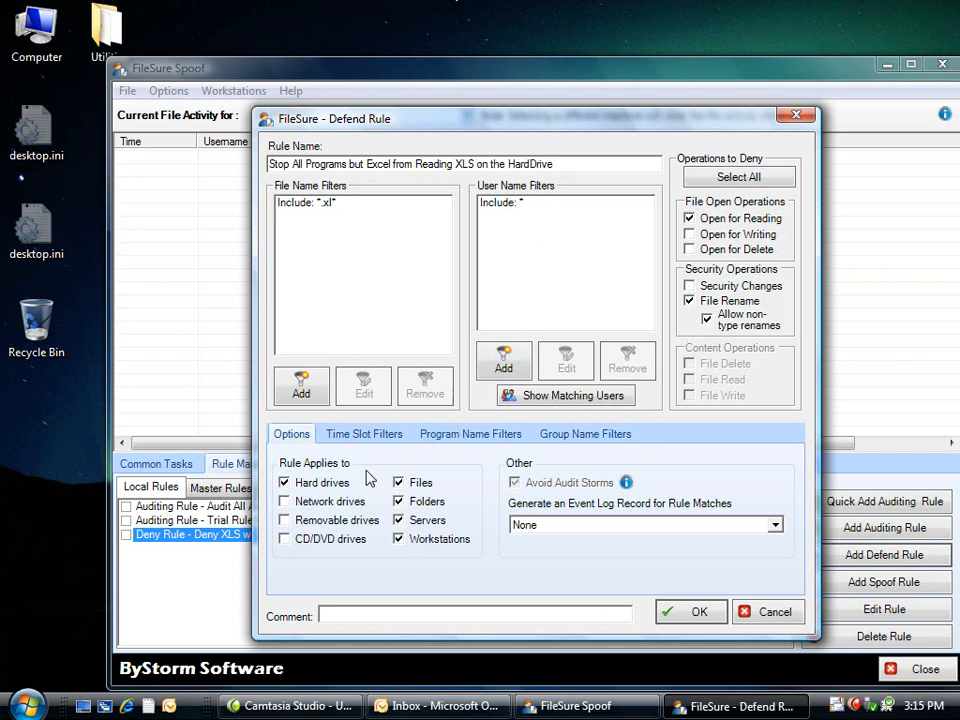
left_click(399, 501)
Add a program name filter that excludes *\excel.exe and save the rule, accepting the user filter warning.
left_click(505, 434)
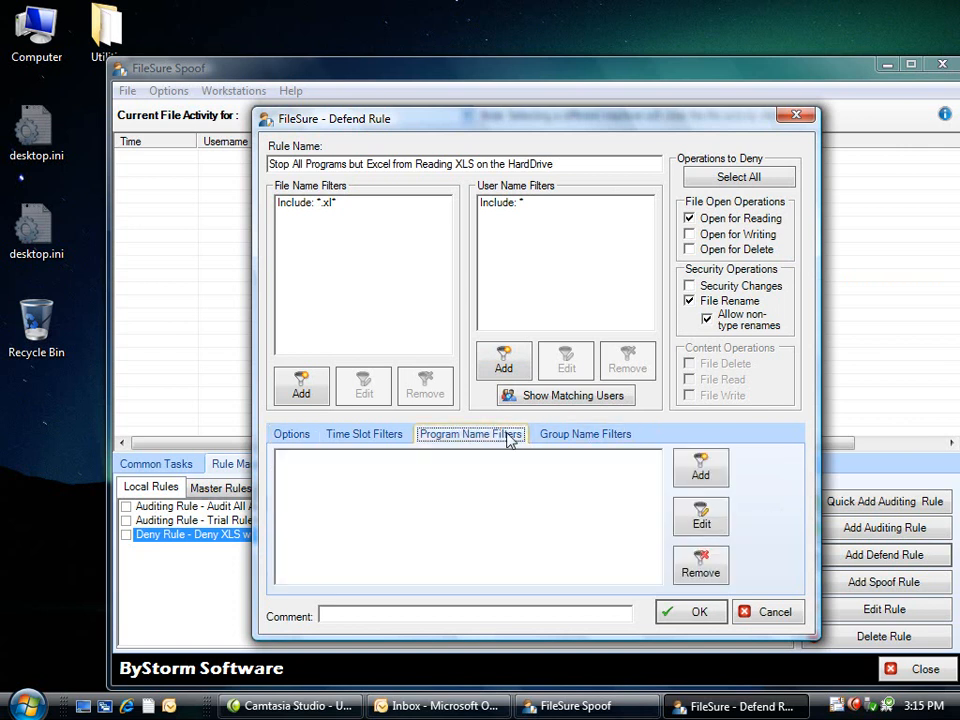
left_click(701, 474)
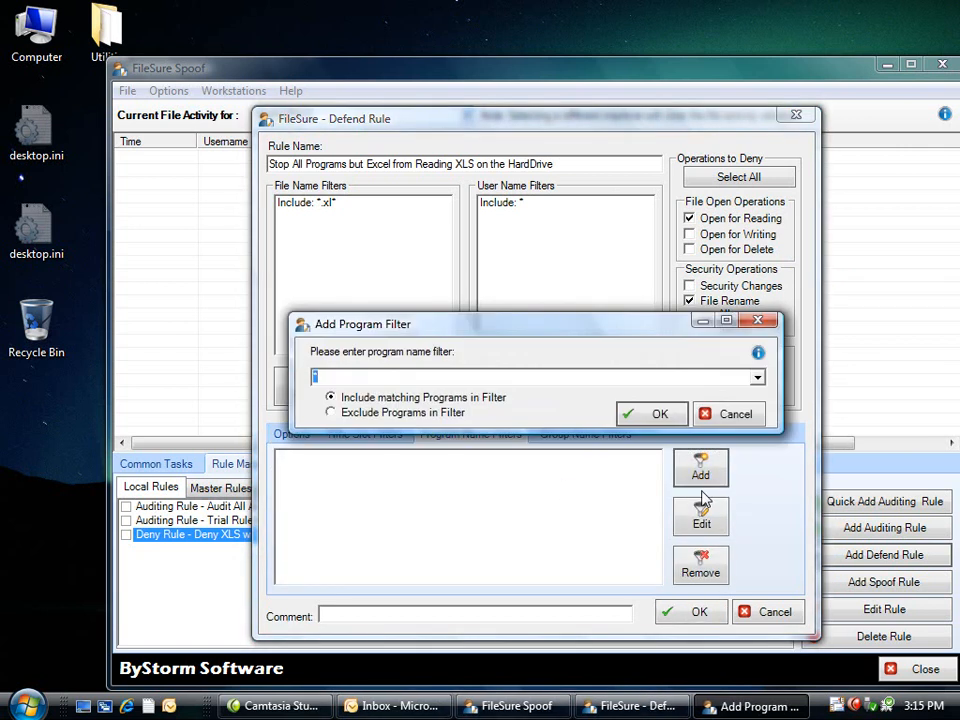
type("*\\excel.exe")
left_click(622, 422)
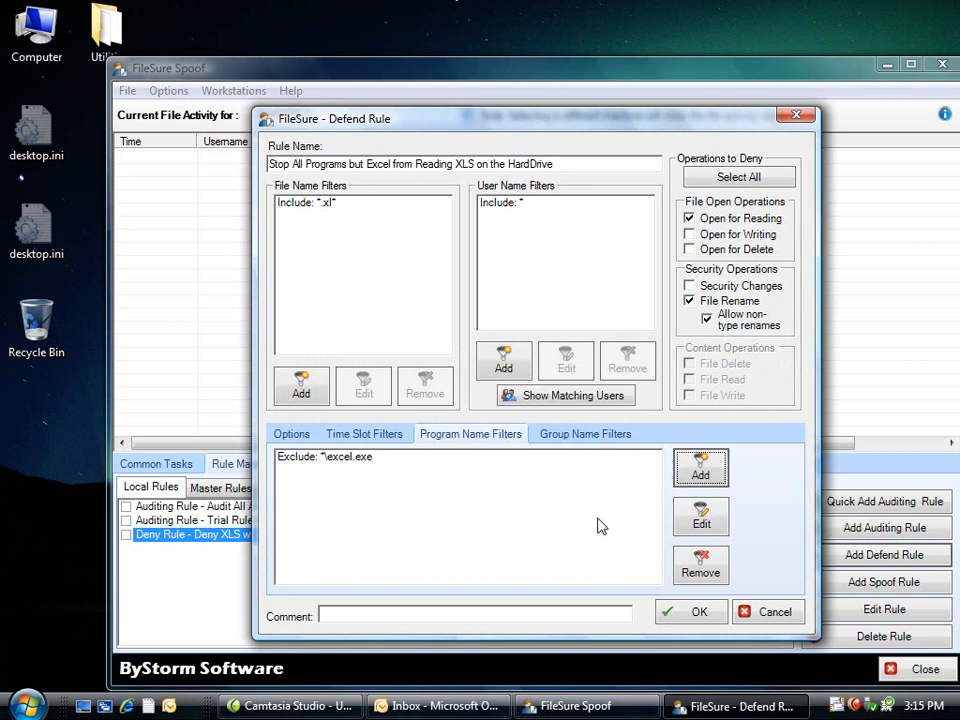
left_click(712, 619)
left_click(574, 422)
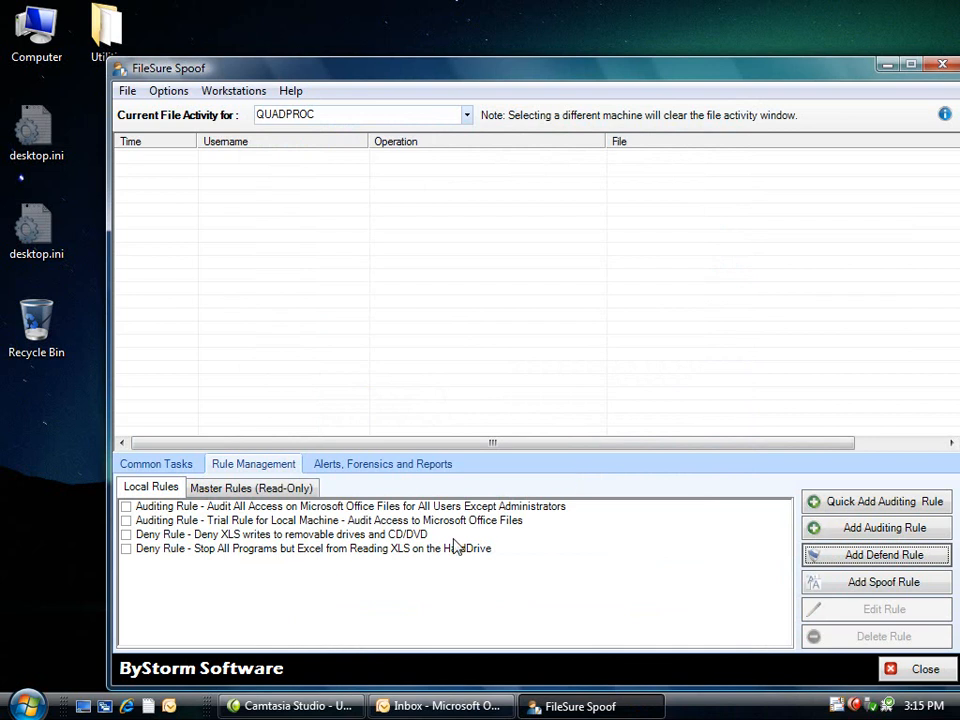
Reopen the "Stop All Programs but Excel from Reading XLS on the HardDrive" rule to review its settings, and close it with OK.
left_click(380, 553)
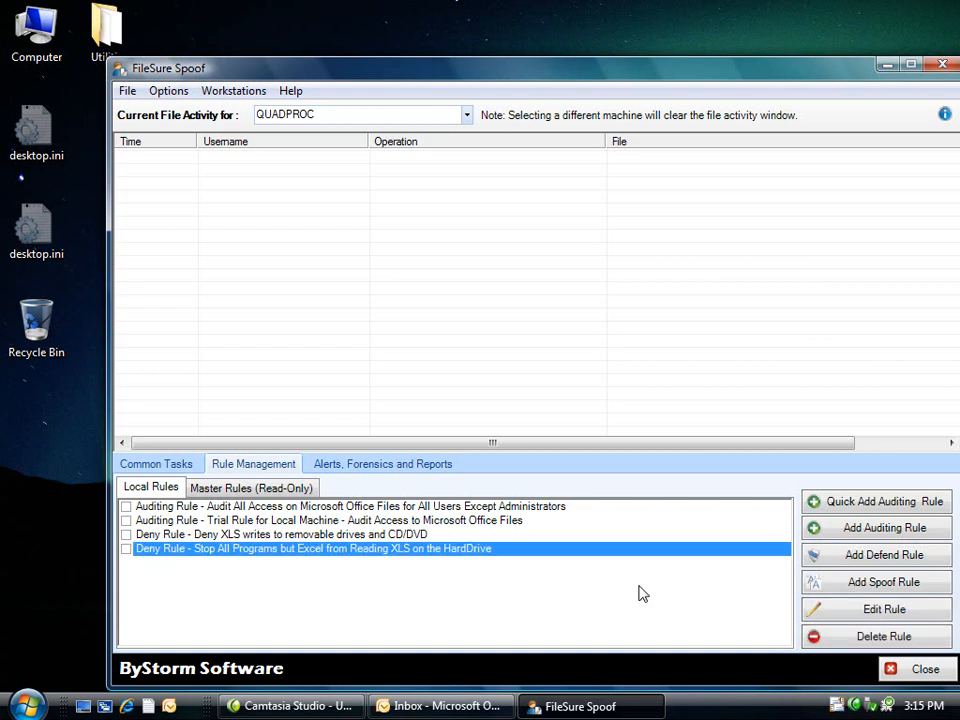
left_click(814, 616)
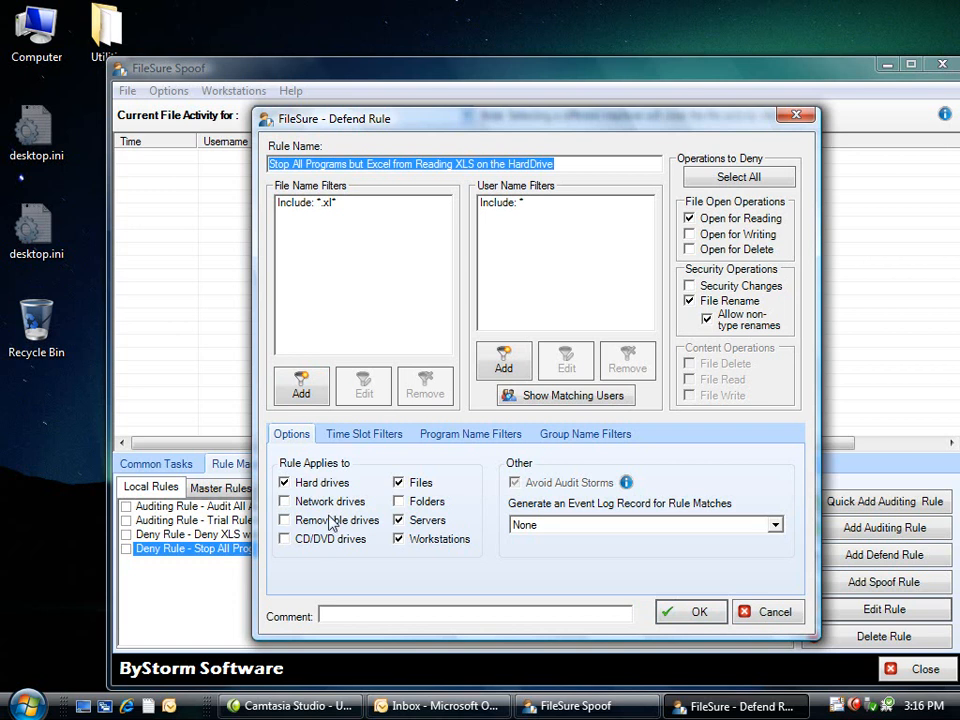
left_click(697, 613)
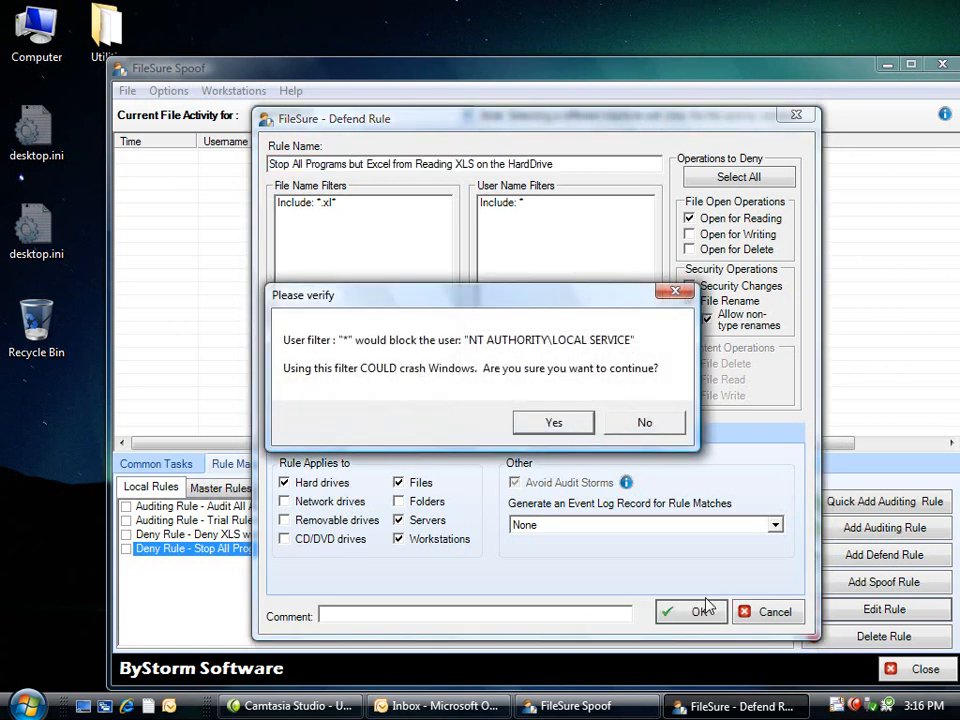
left_click(555, 421)
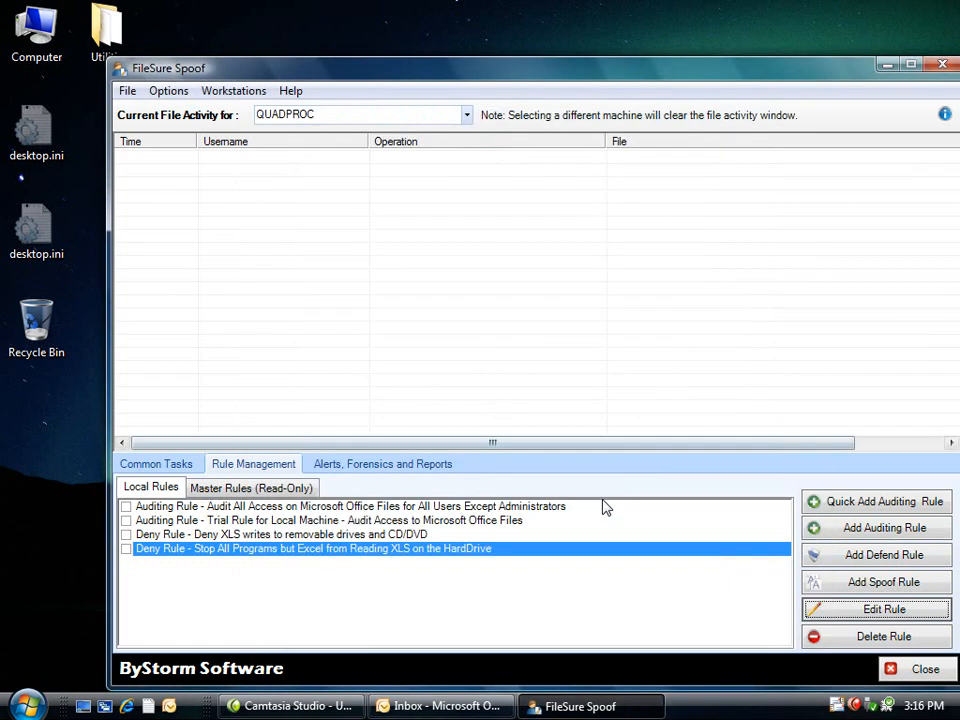
Start a defend rule named "Deny all by Explorer from Reading XLS files on the network" that denies opening for reading.
left_click(870, 556)
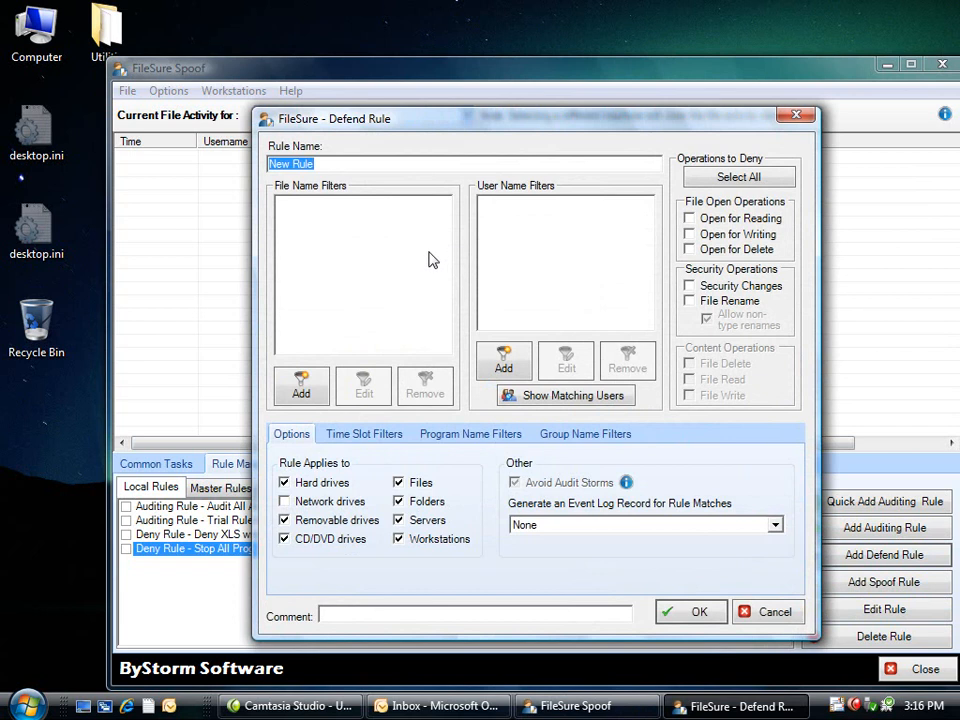
type("Deny")
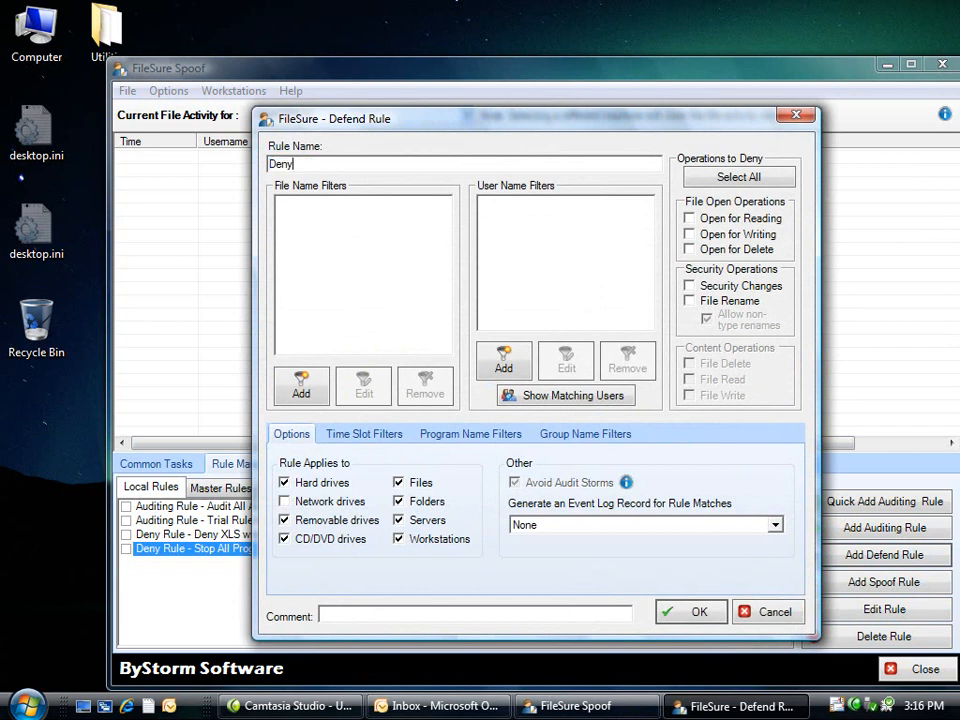
type(" all byu Exp")
type("XLS file on the")
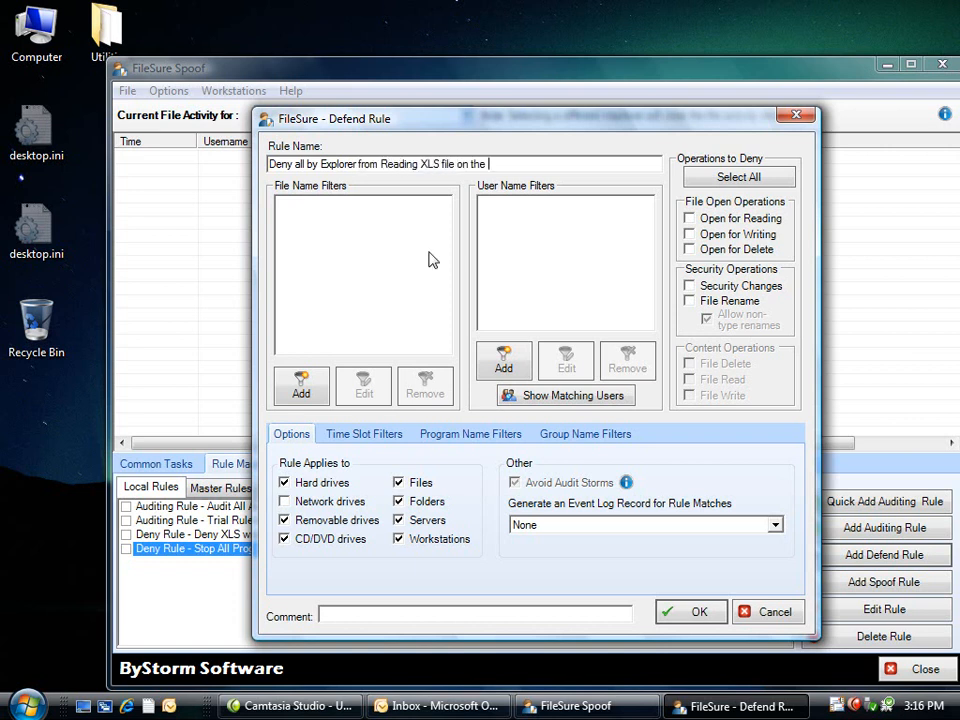
type("s")
type("etow")
key("BackSpace")
type("wo")
left_click(689, 218)
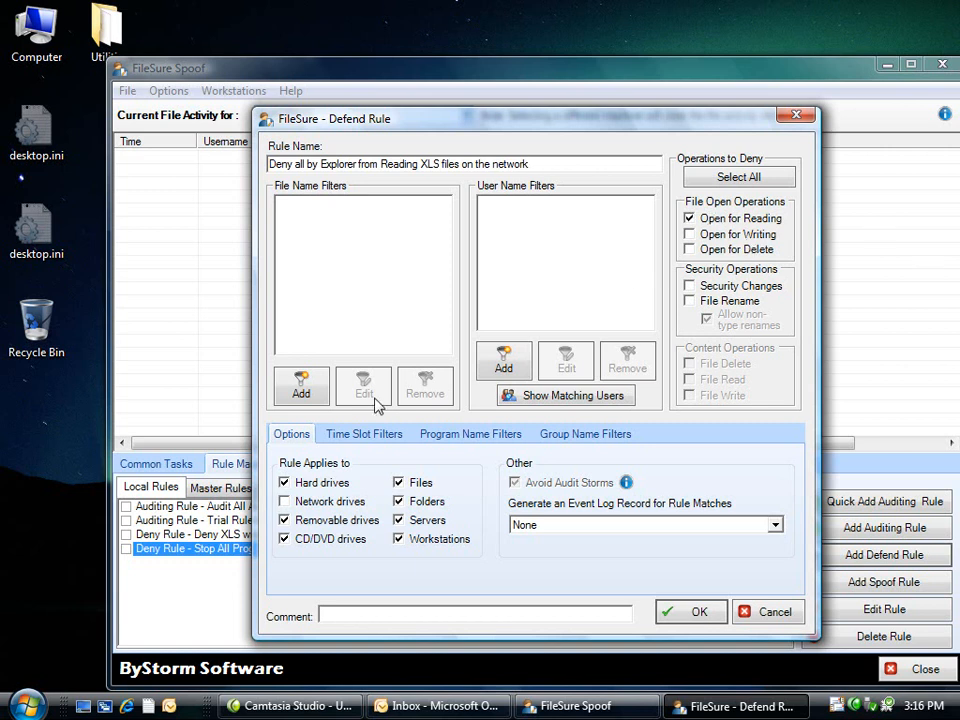
Add a file name filter that includes *.xl* and a user name filter that includes * to the rule.
left_click(310, 382)
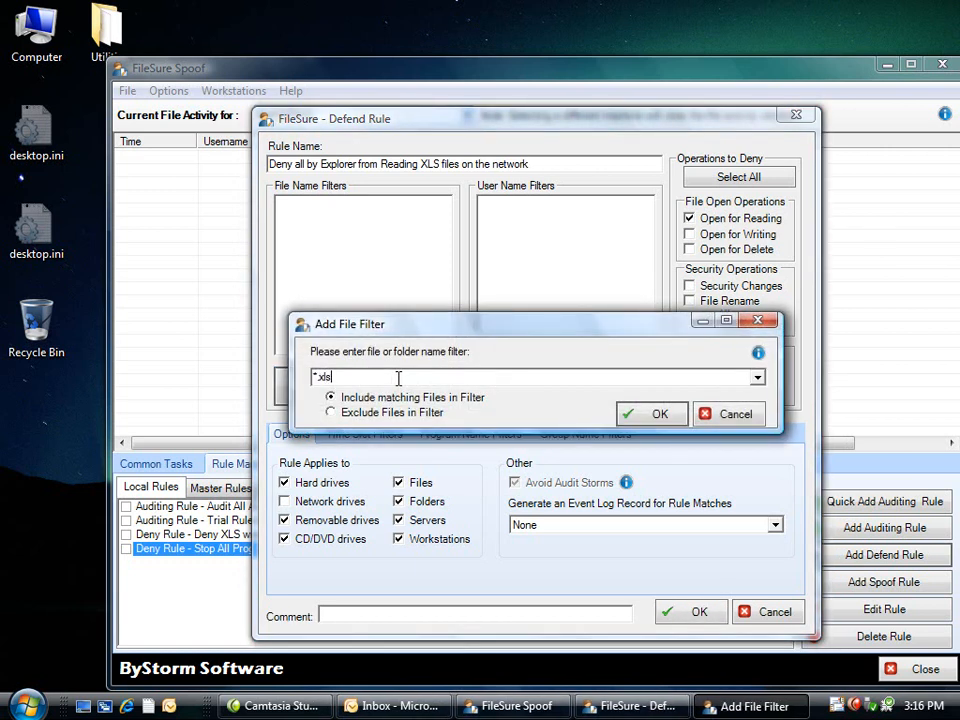
type("*.xl*")
left_click(652, 414)
left_click(503, 364)
left_click(654, 414)
Limit the rule's scope to network drives by excluding hard, removable and CD/DVD drives, and exclude folders as well.
left_click(302, 483)
left_click(316, 502)
left_click(330, 521)
left_click(400, 503)
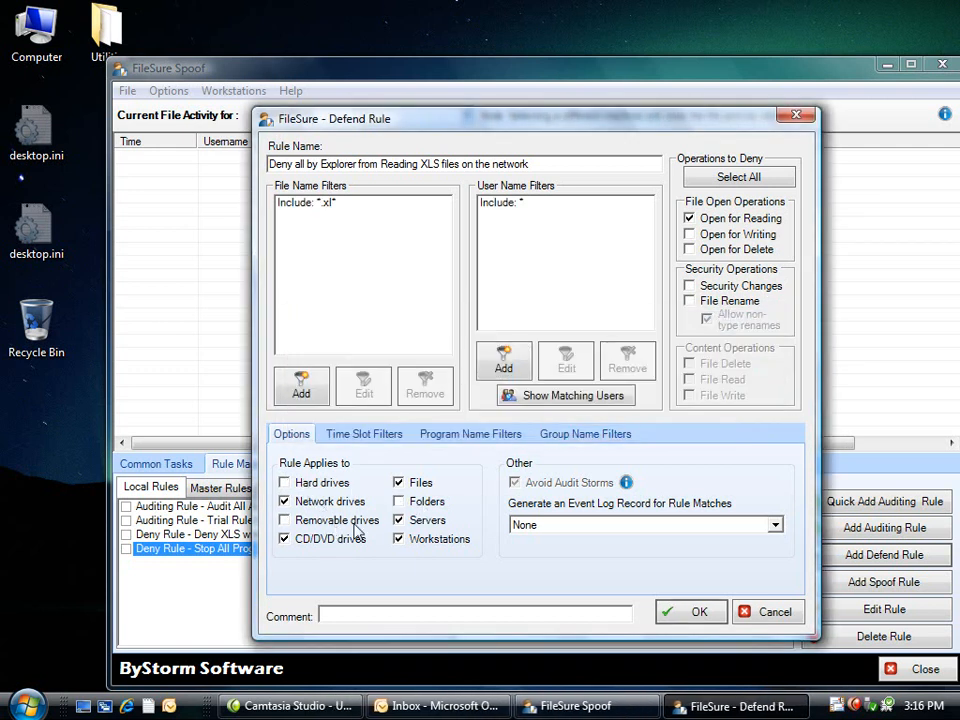
left_click(336, 540)
Add a program name filter that includes *\Explorer.exe to the rule.
left_click(505, 436)
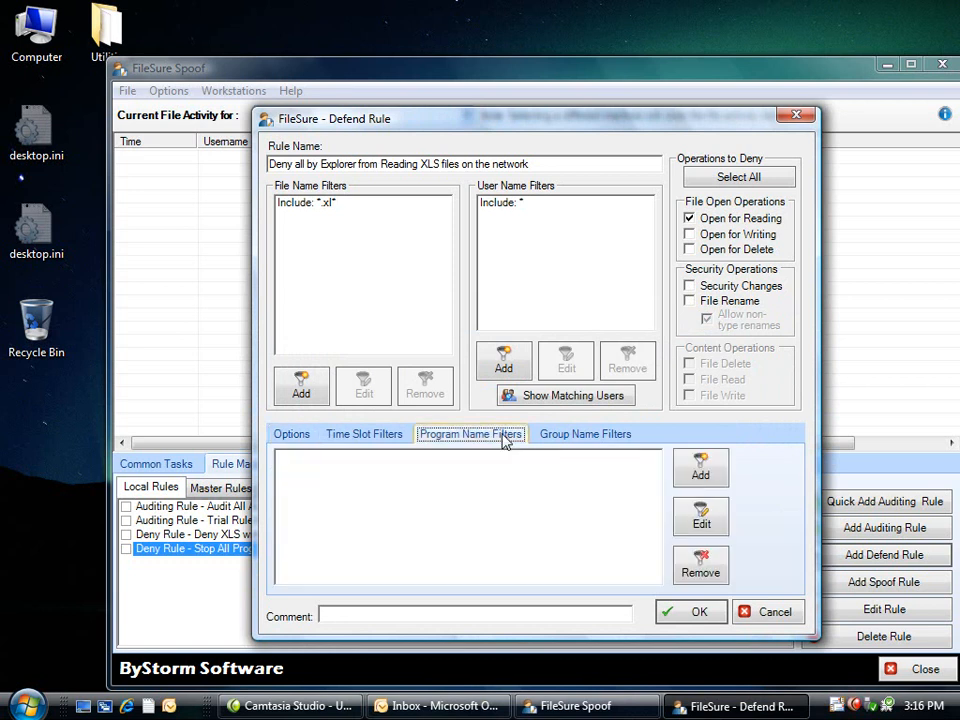
left_click(700, 472)
type("*")
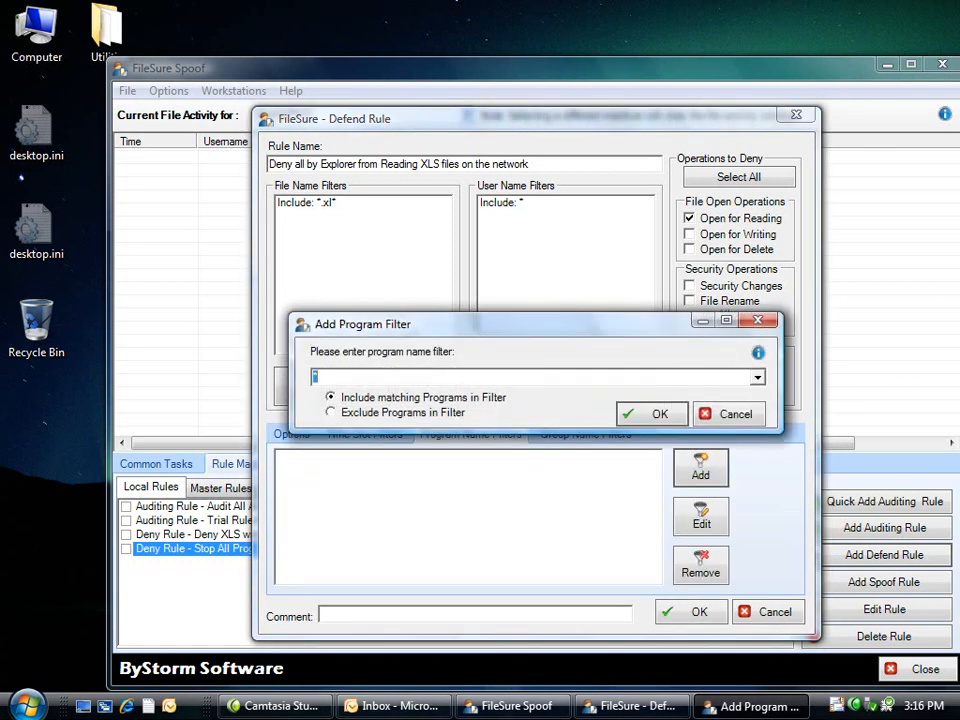
type("\\Explorer.exe")
key("Return")
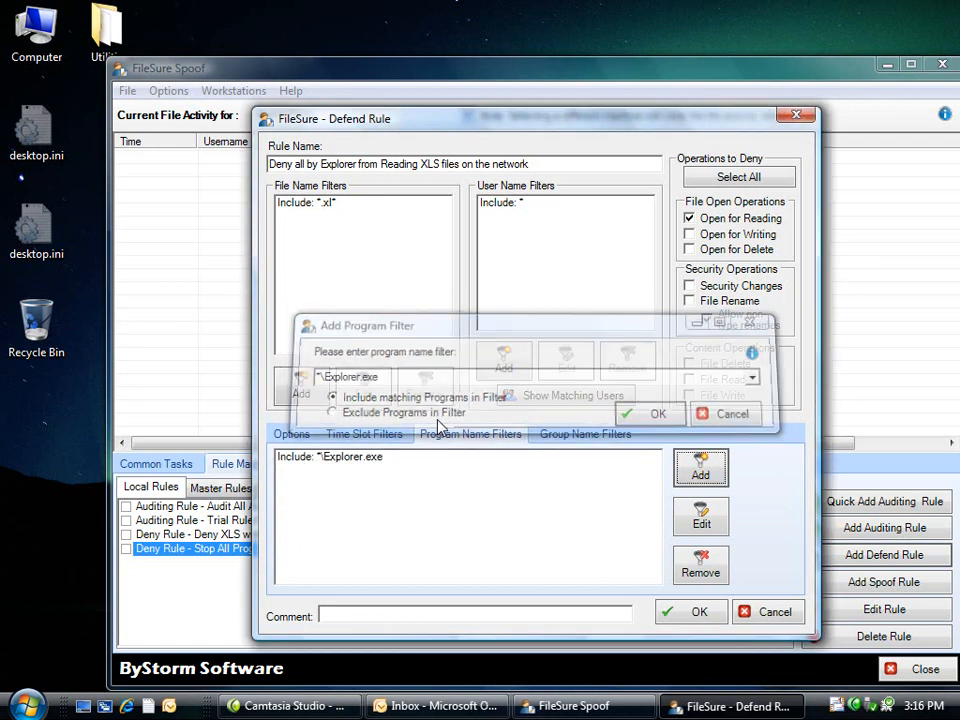
Change the *\Explorer.exe program filter to exclude and save the rule, accepting the user filter warning.
left_click(700, 518)
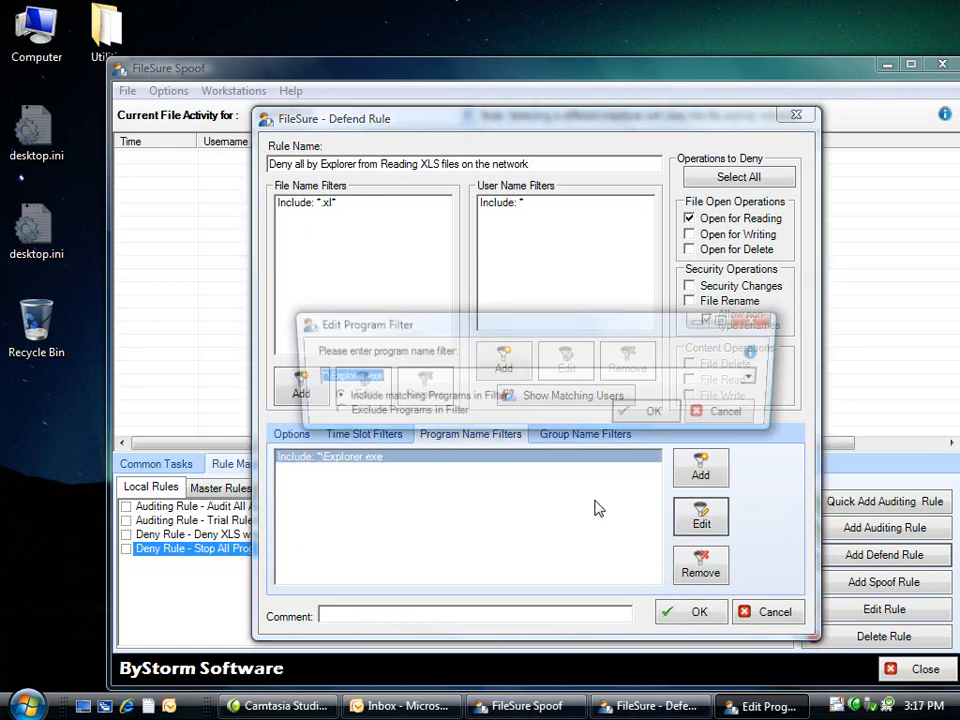
left_click(332, 416)
left_click(652, 413)
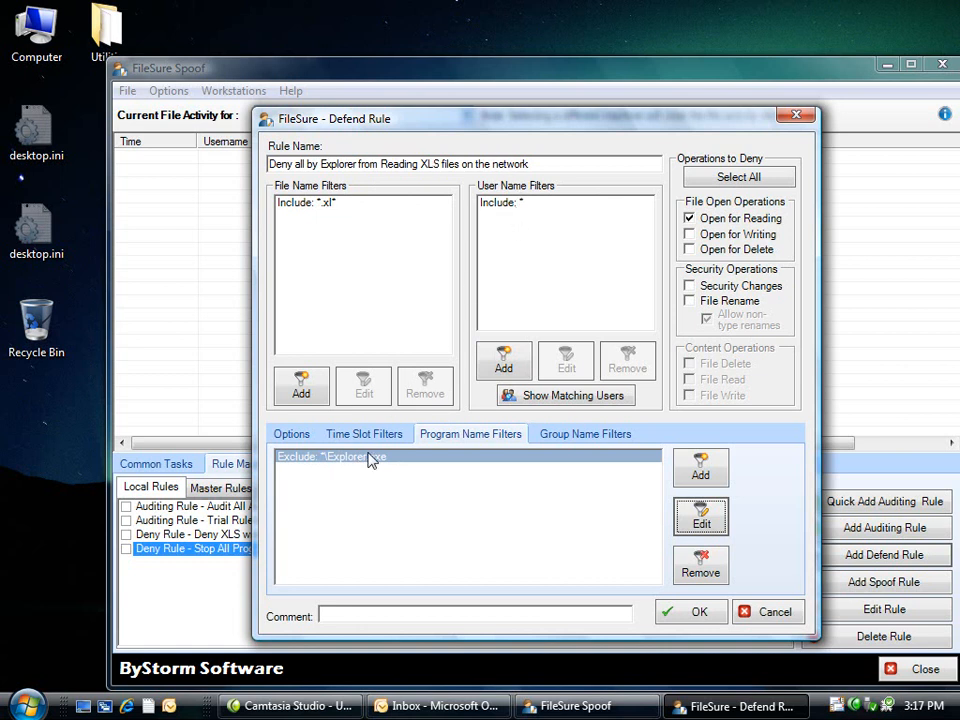
left_click(695, 616)
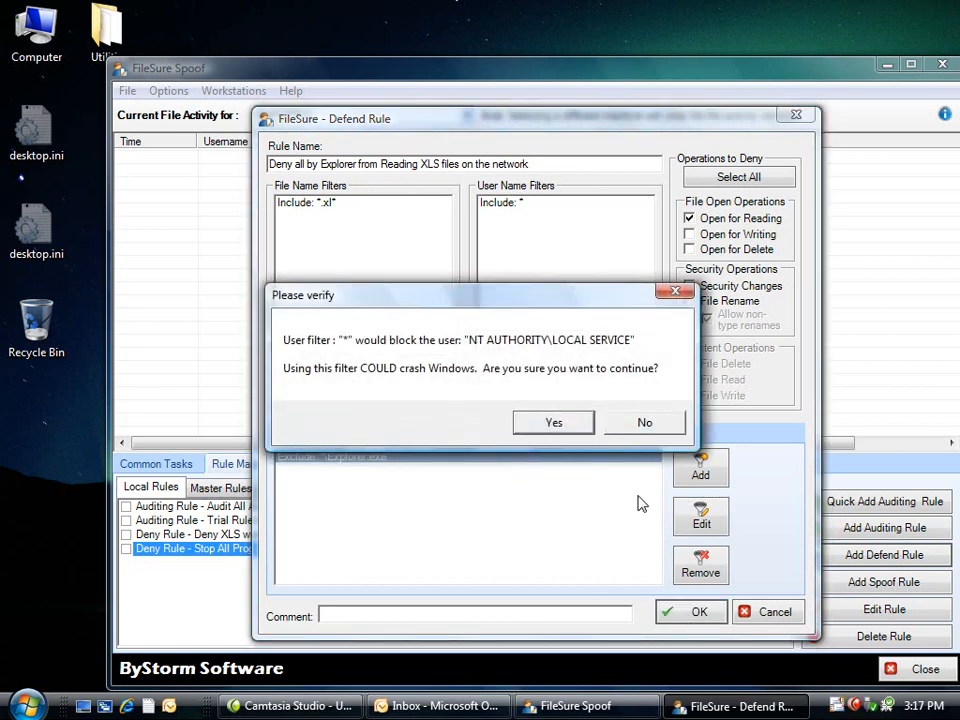
left_click(555, 424)
Turn on the three deny rules for network XLS reads, XLS writes to removable drives and hard drive XLS reads, confirming each activation.
left_click(170, 521)
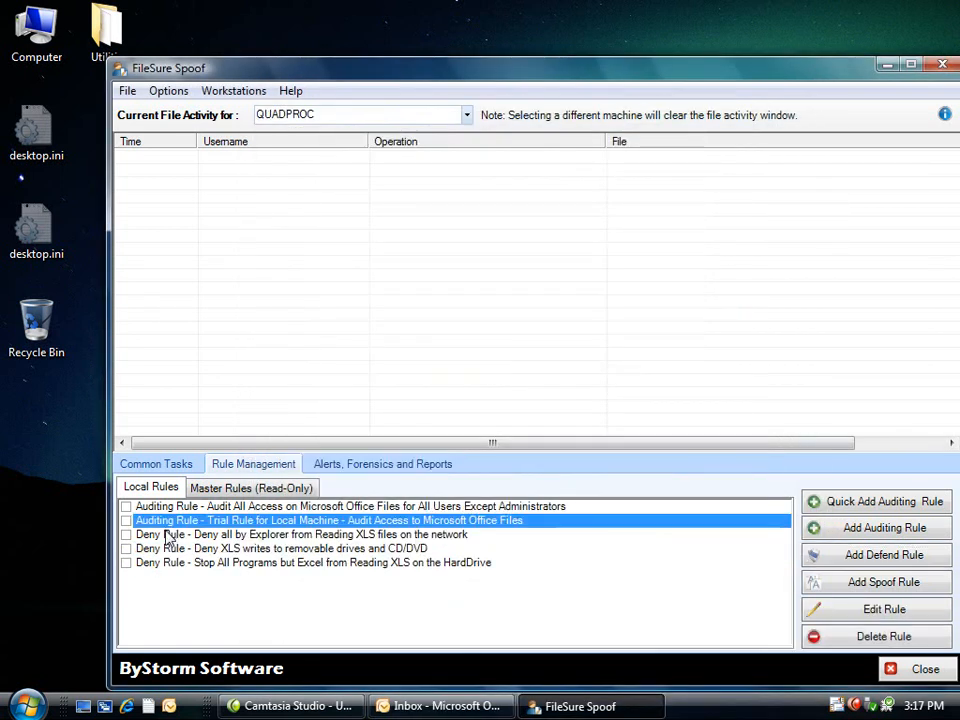
left_click(174, 537)
left_click(126, 534)
left_click(559, 414)
left_click(126, 548)
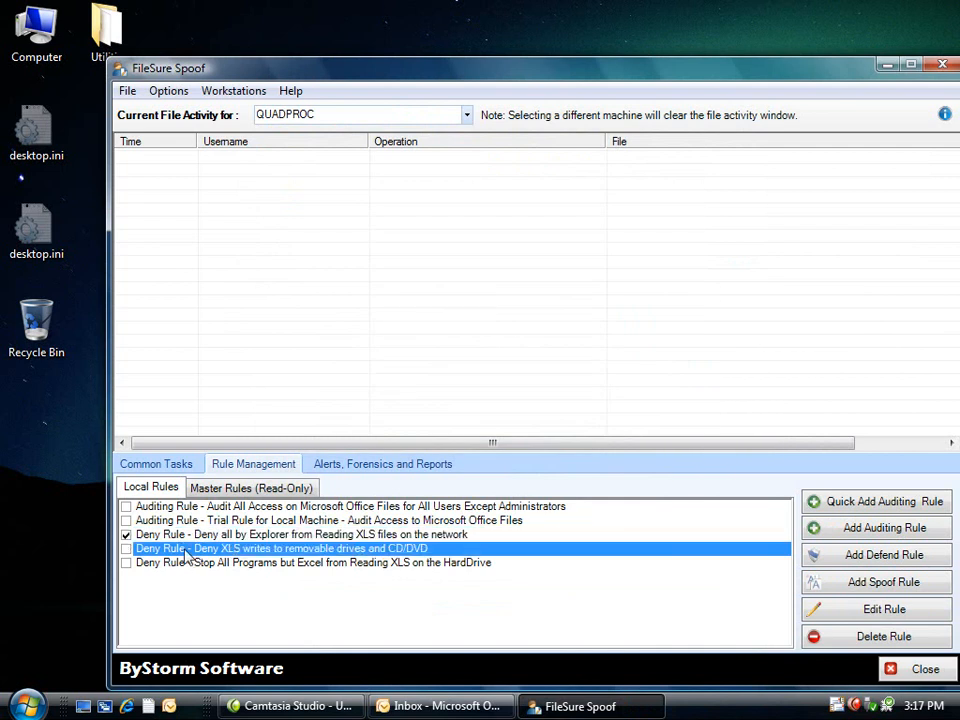
left_click(564, 414)
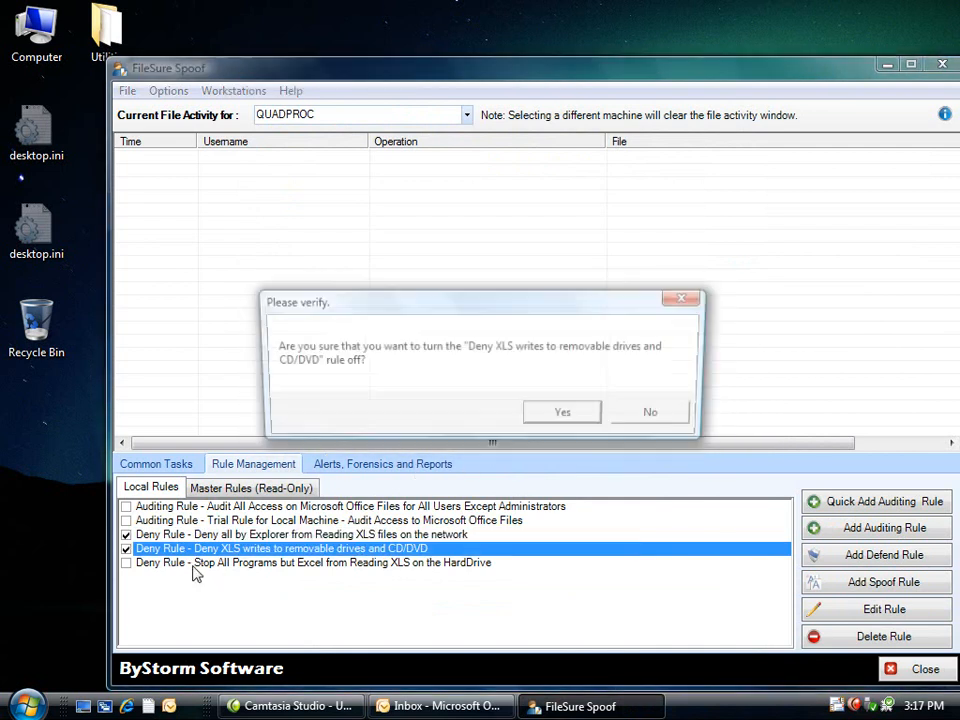
left_click(657, 416)
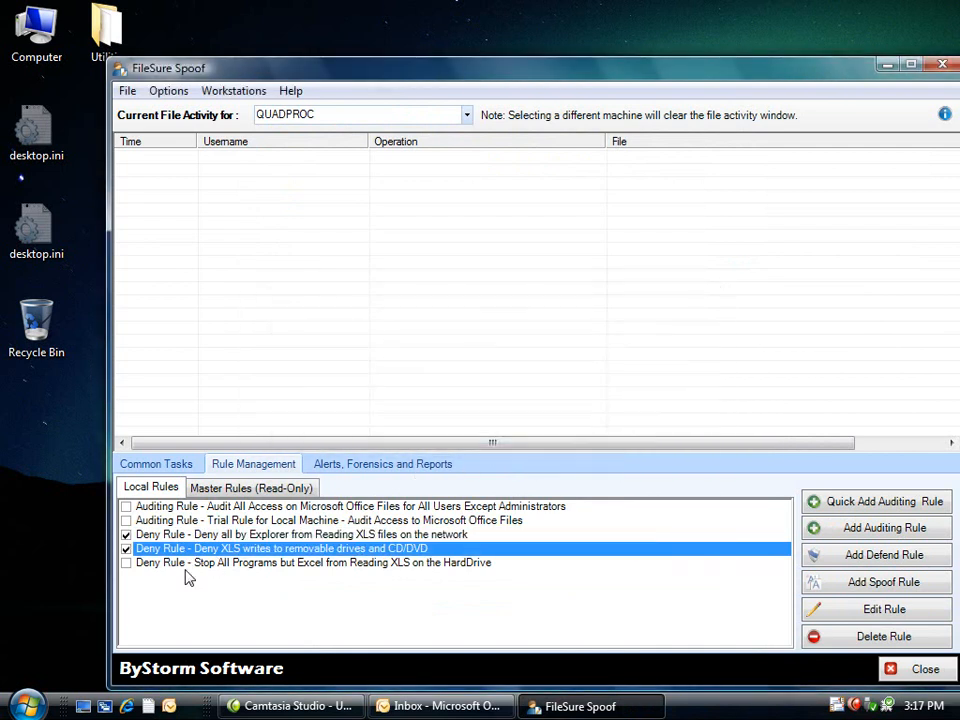
left_click(255, 562)
left_click(126, 562)
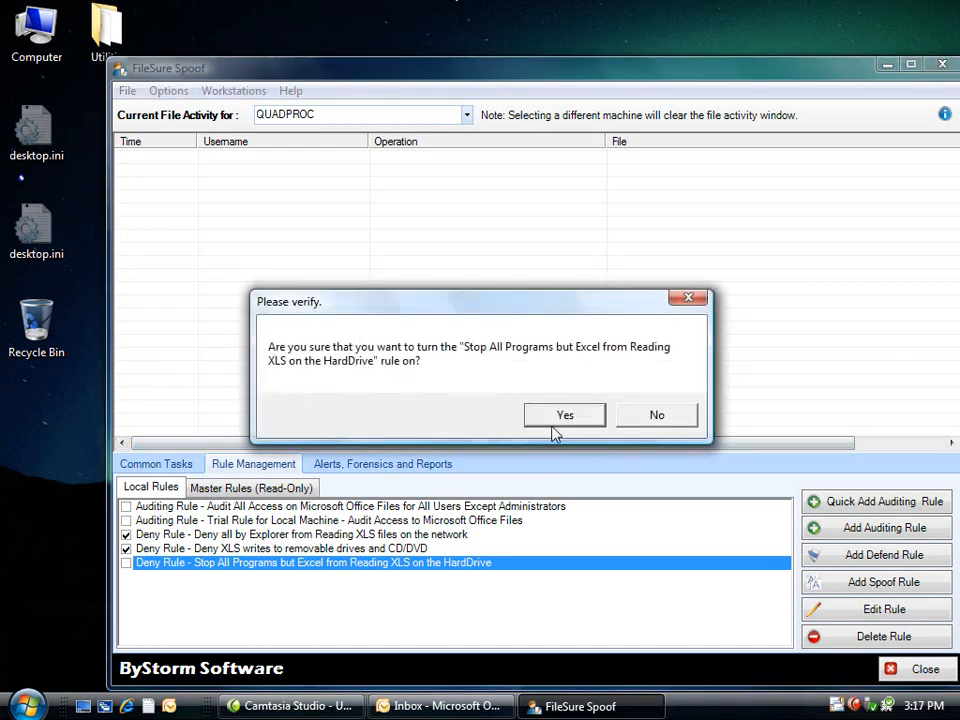
left_click(548, 426)
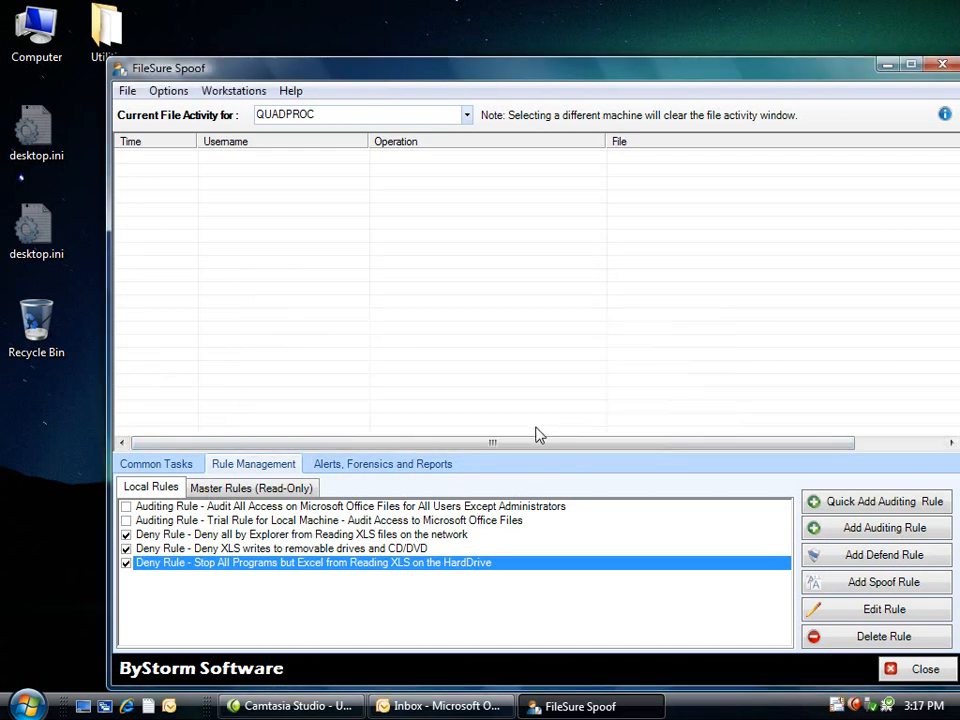
Explore Computer, copy File to Steal.xls from the temp (X:) network drive to the desktop, and choose Copy and Replace for the name conflict.
right_click(37, 38)
left_click(75, 64)
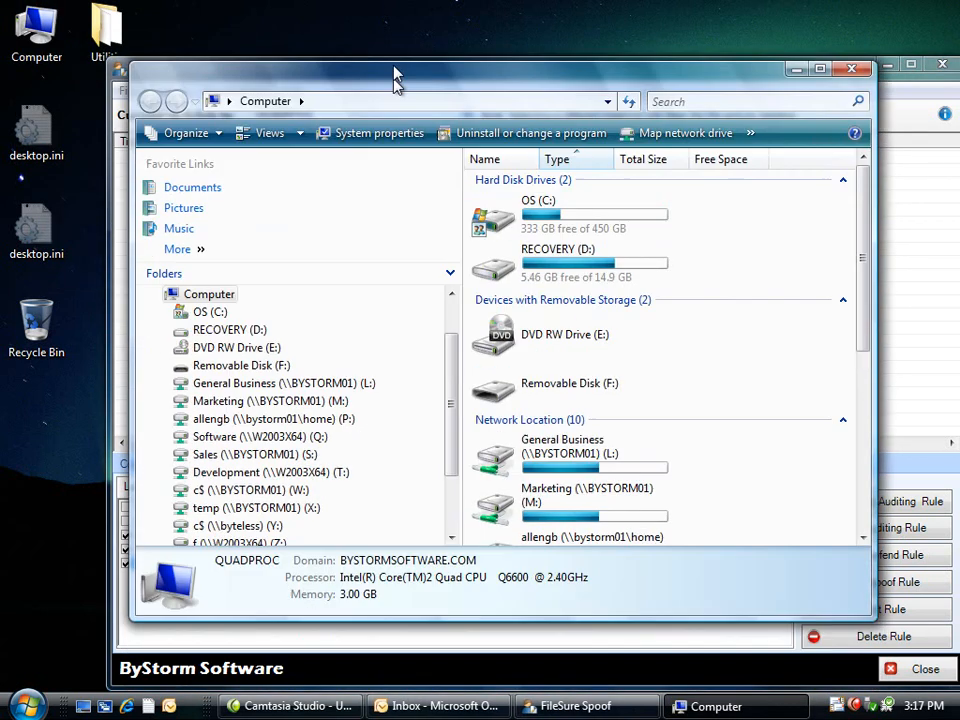
left_click_drag(395, 80, 395, 29)
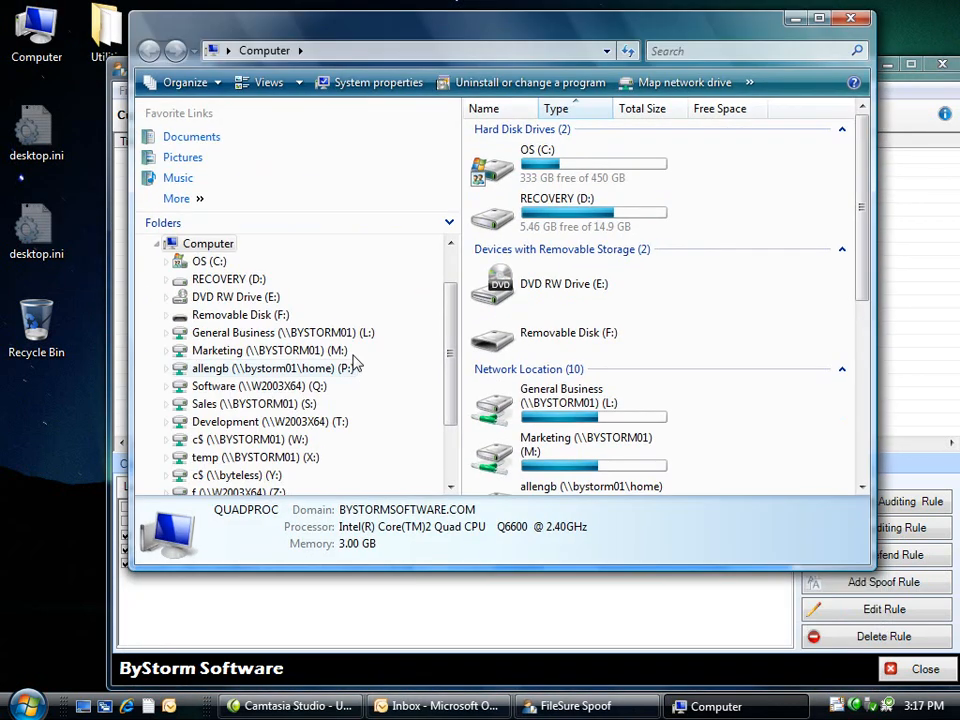
left_click(300, 458)
left_click_drag(863, 133, 866, 232)
left_click_drag(530, 398, 57, 441)
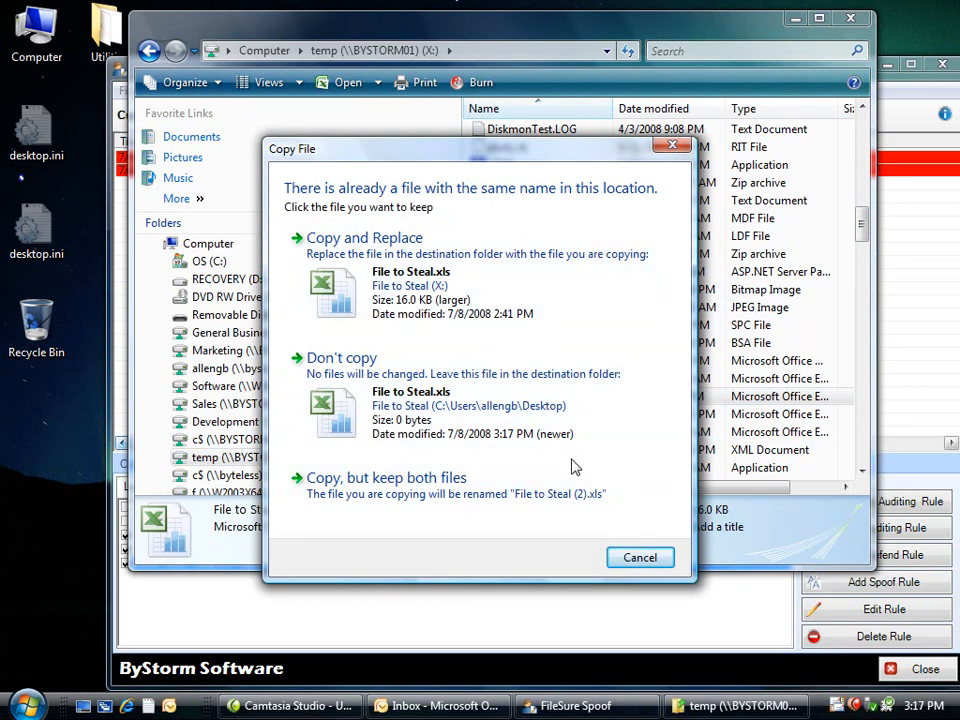
left_click(380, 290)
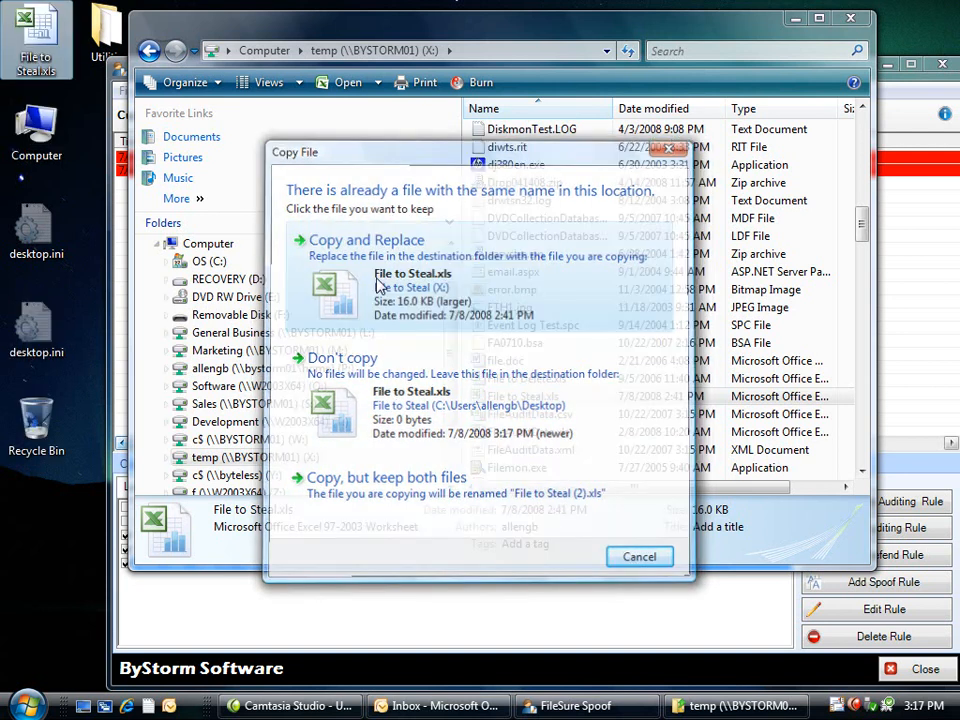
Rearrange the desktop icons so that File to Steal.xls sits below the Recycle Bin, and close the Explorer window.
left_click_drag(36, 40, 36, 530)
left_click_drag(90, 455, 2, 104)
left_click_drag(26, 124, 26, 38)
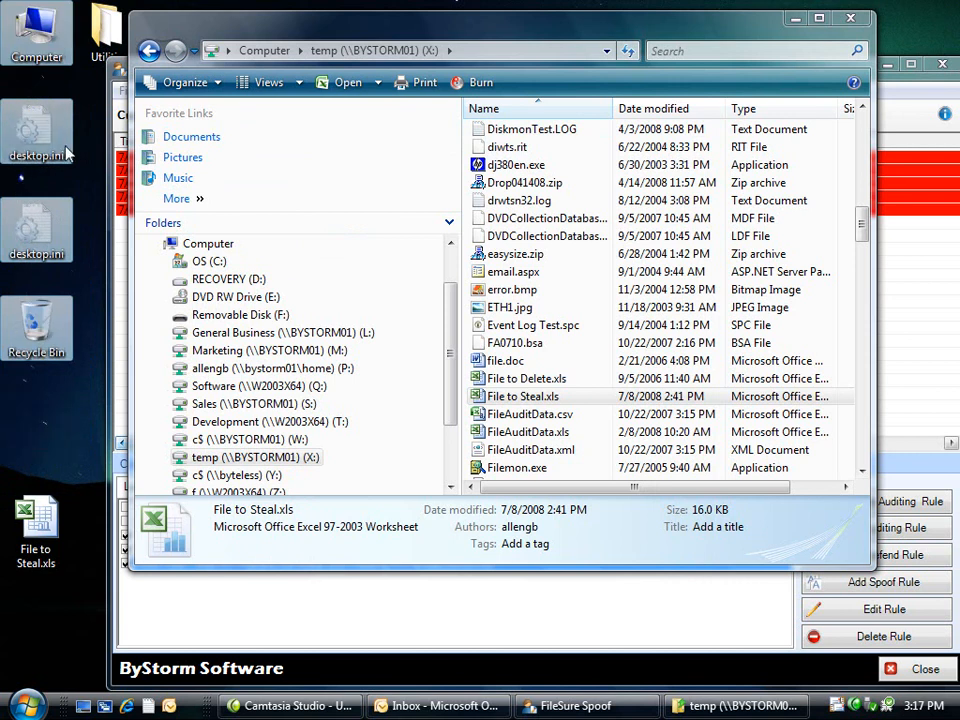
left_click(84, 348)
left_click_drag(36, 525, 36, 426)
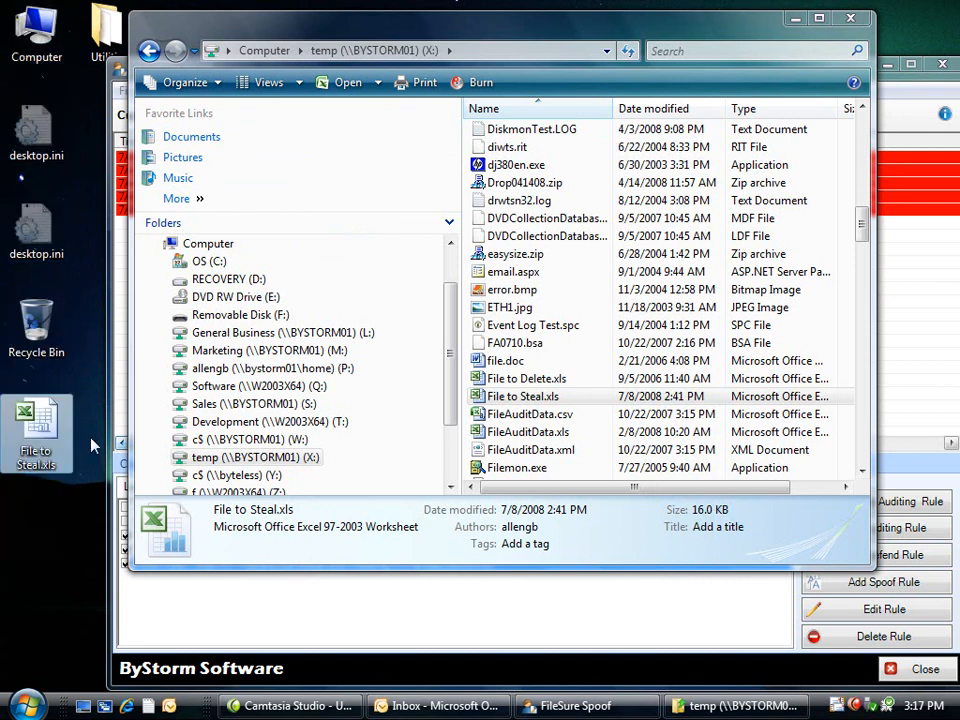
left_click(851, 20)
Explore Computer, try to copy File to Steal.xls to Removable Disk (G:), cancel the copy and close the disk's window.
right_click(48, 60)
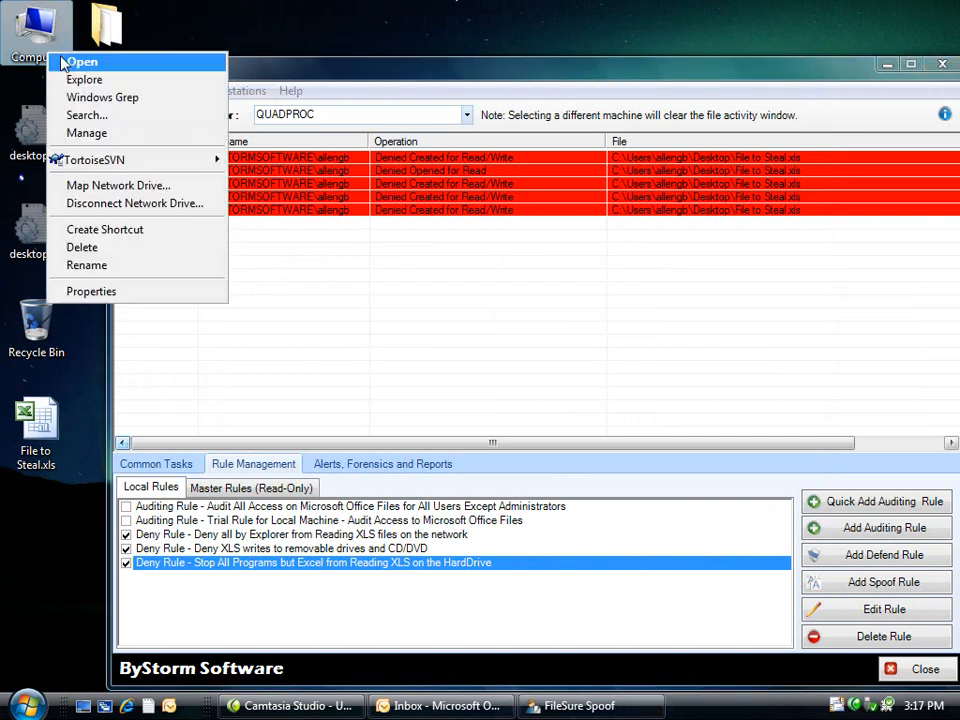
left_click(133, 80)
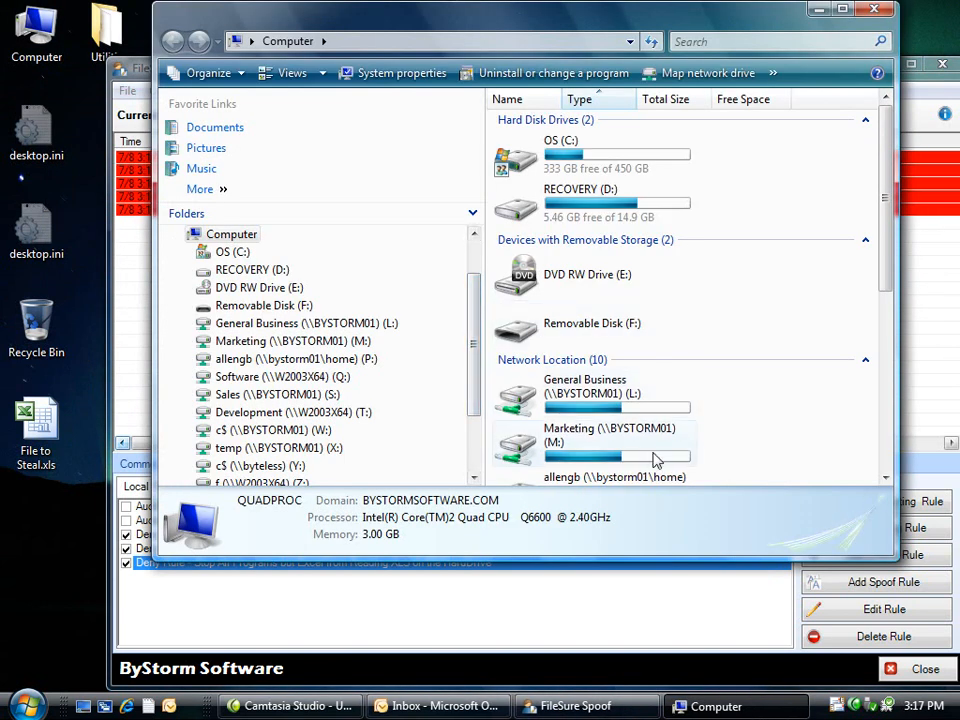
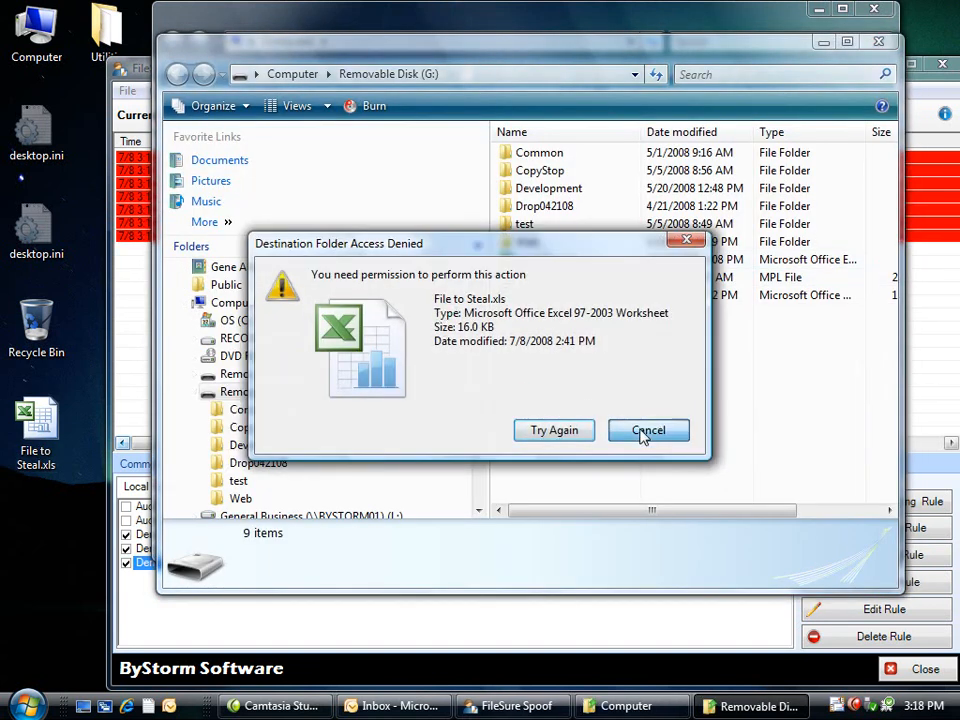
left_click(648, 430)
left_click(878, 42)
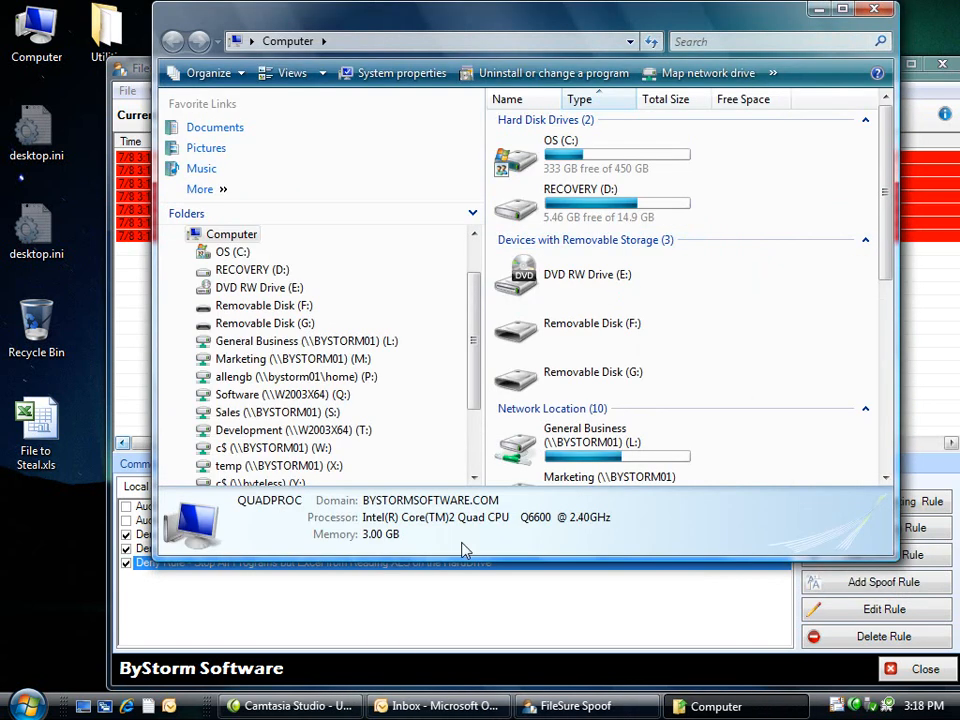
Try to rename File to Steal.xls on the desktop as File to Steal.csv, accept the extension change and cancel the permission request.
left_click(48, 452)
key("F2")
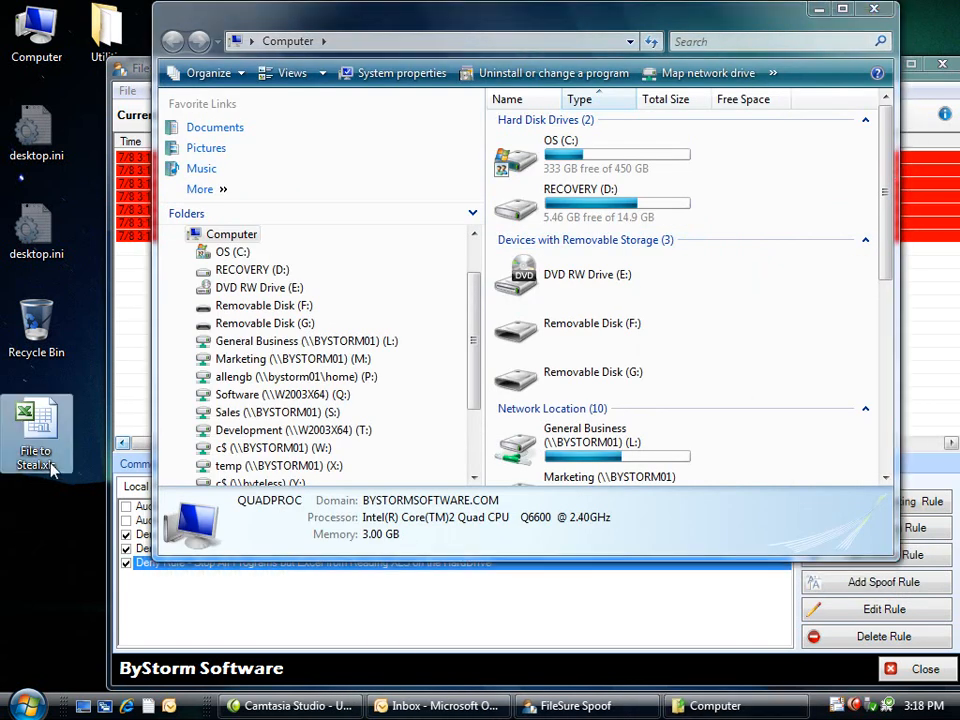
key("Right")
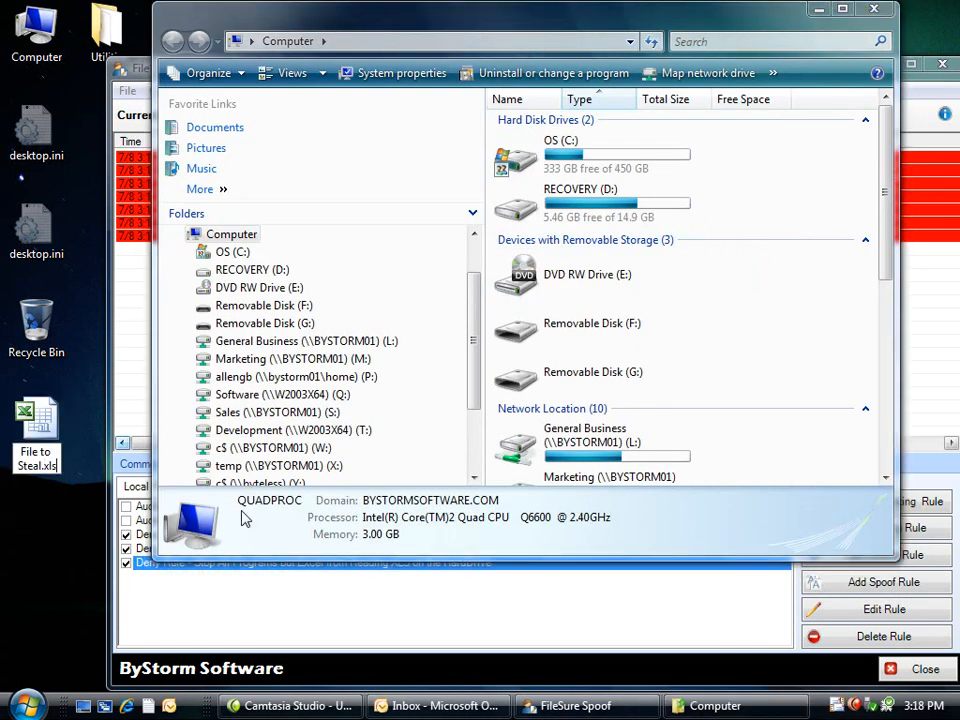
key("BackSpace")
key("BackSpace")
key("BackSpace")
type("csv")
key("Return")
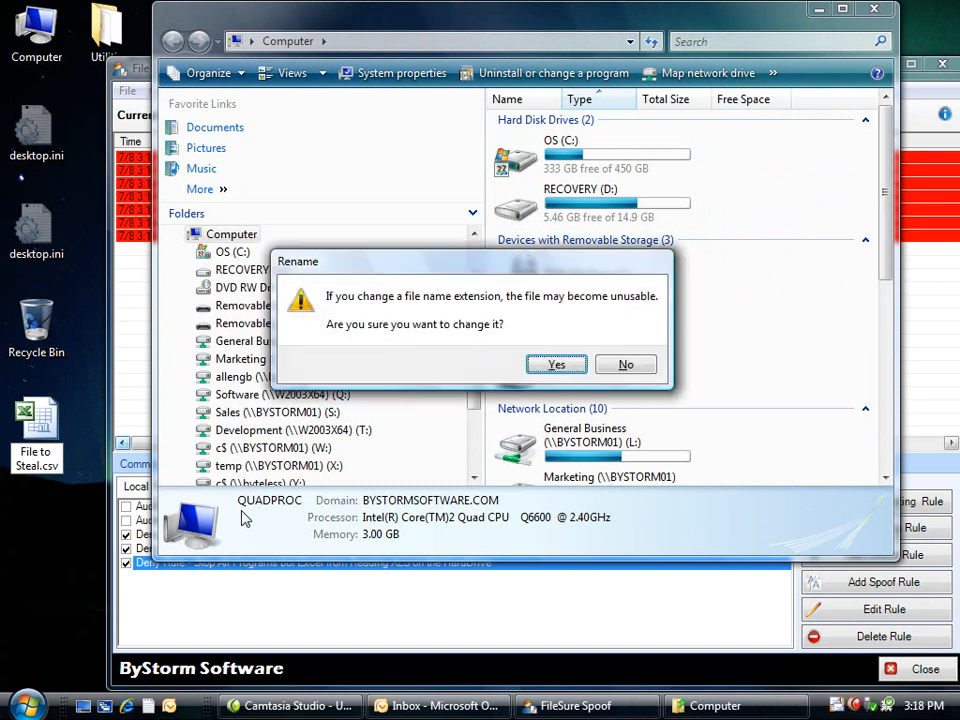
key("Return")
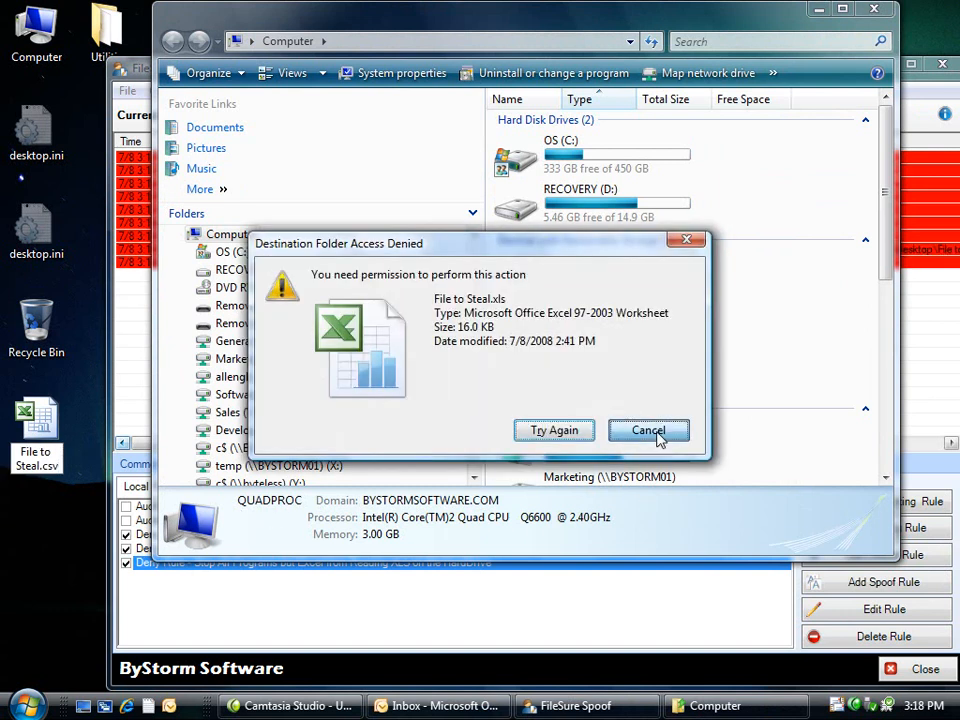
left_click(655, 432)
key("Home")
type("A")
key("Return")
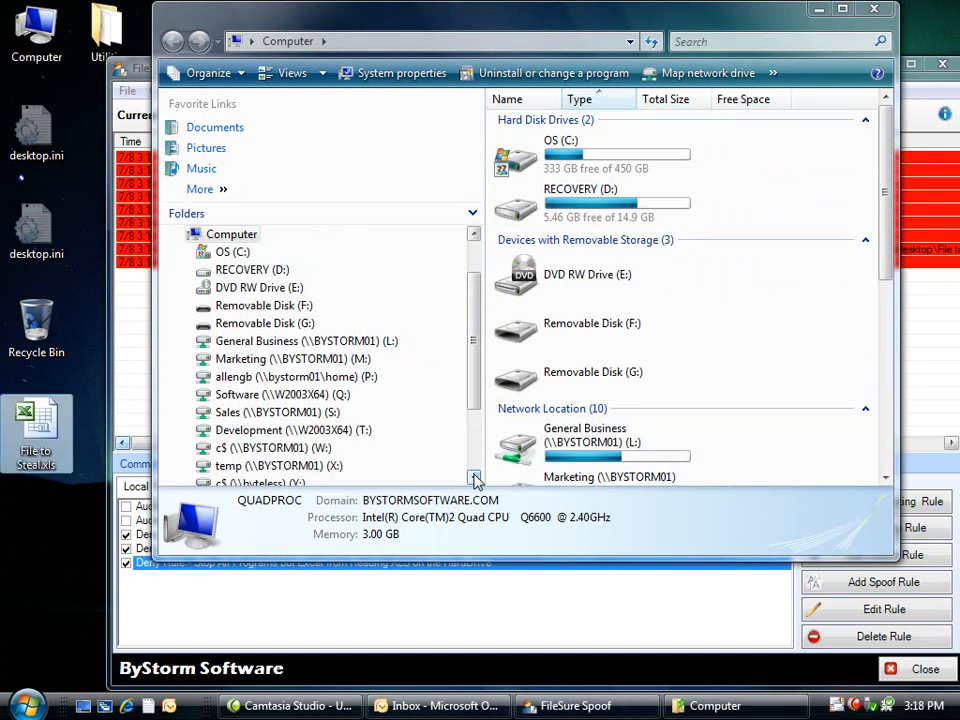
Switch to Outlook, try to attach File to Steal.xls to a new message, discard the message and minimise Outlook.
left_click(486, 705)
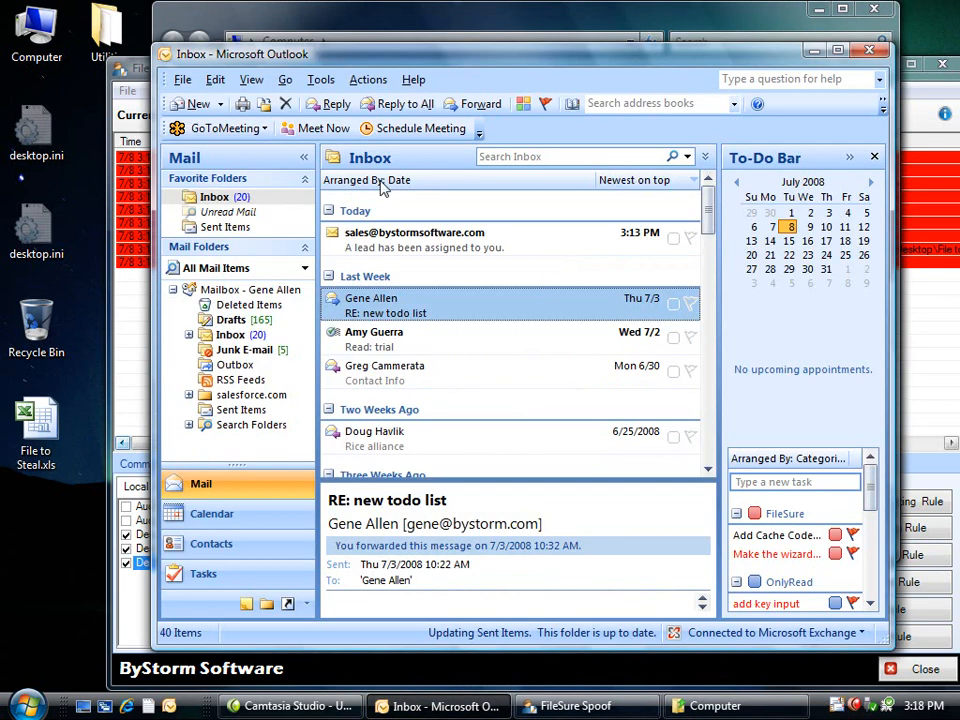
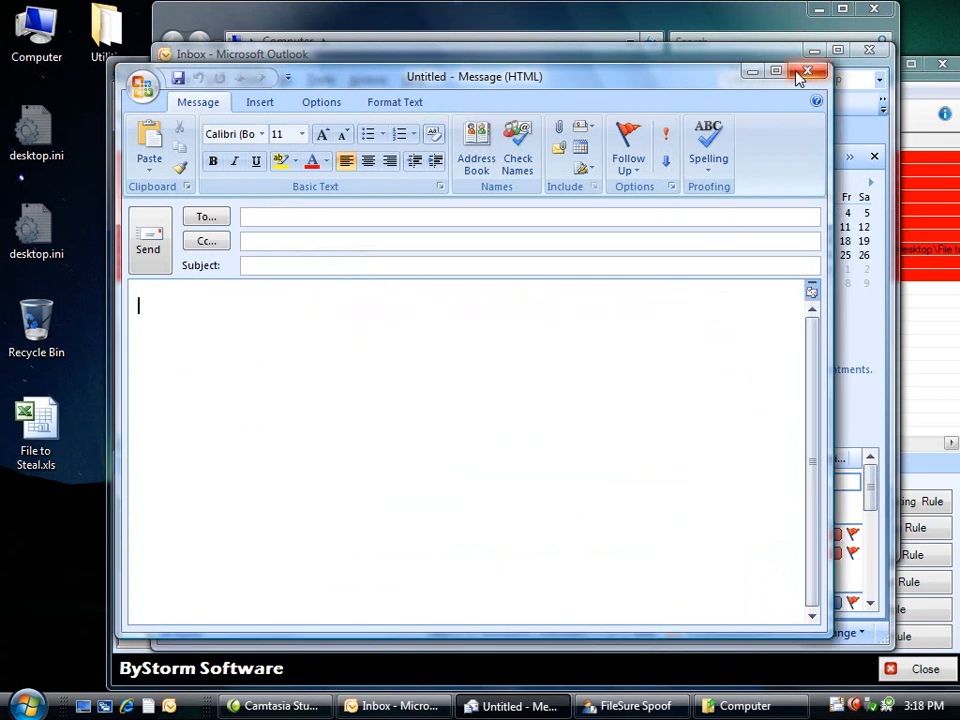
left_click(806, 71)
left_click(485, 398)
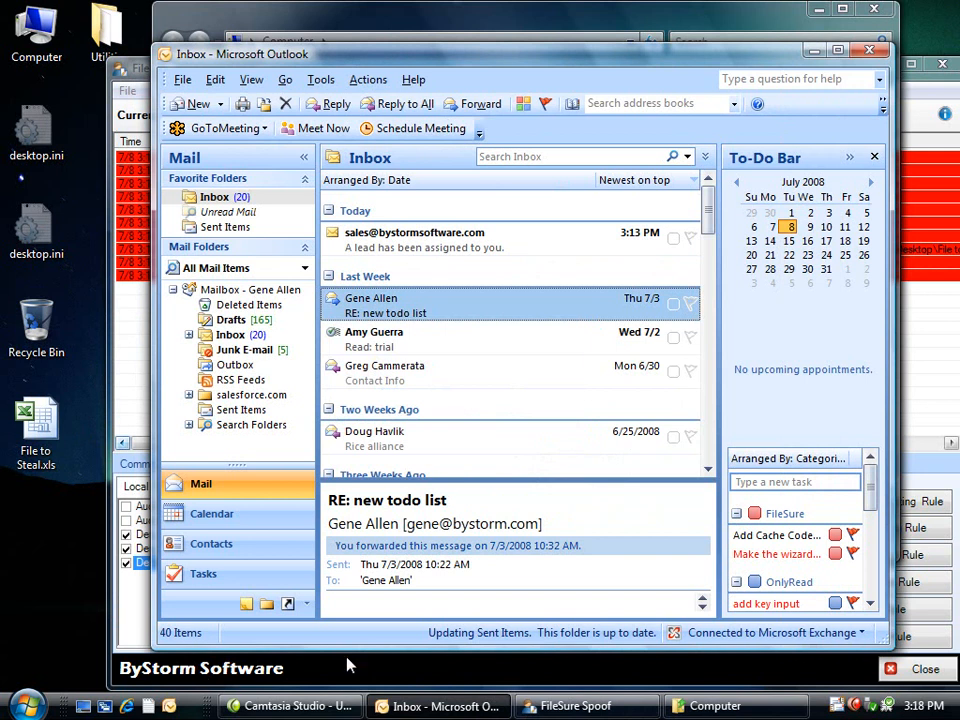
left_click(818, 50)
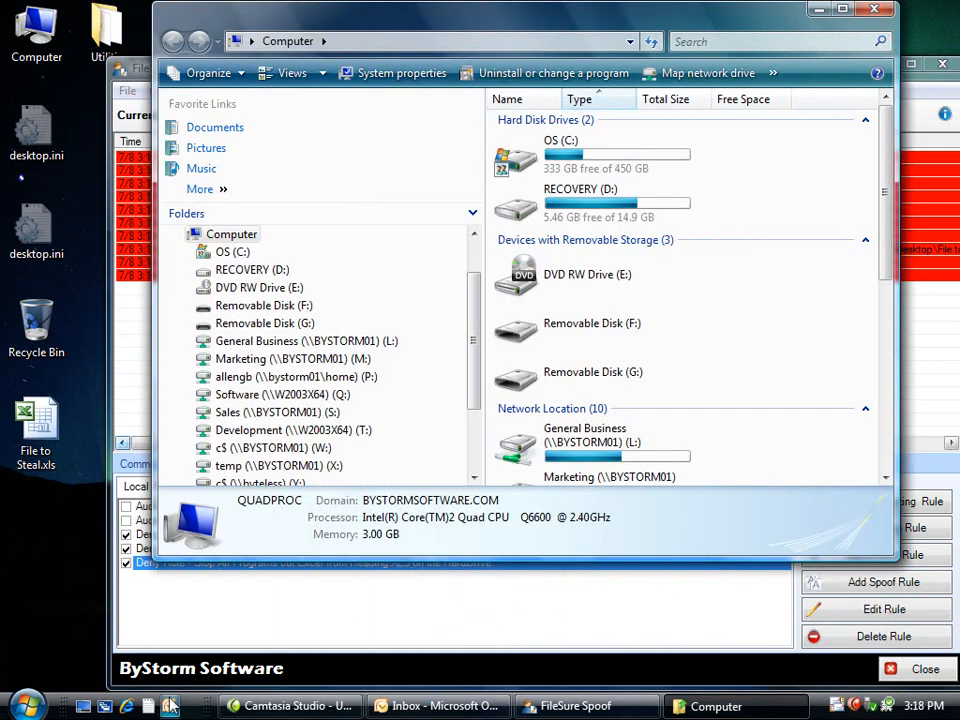
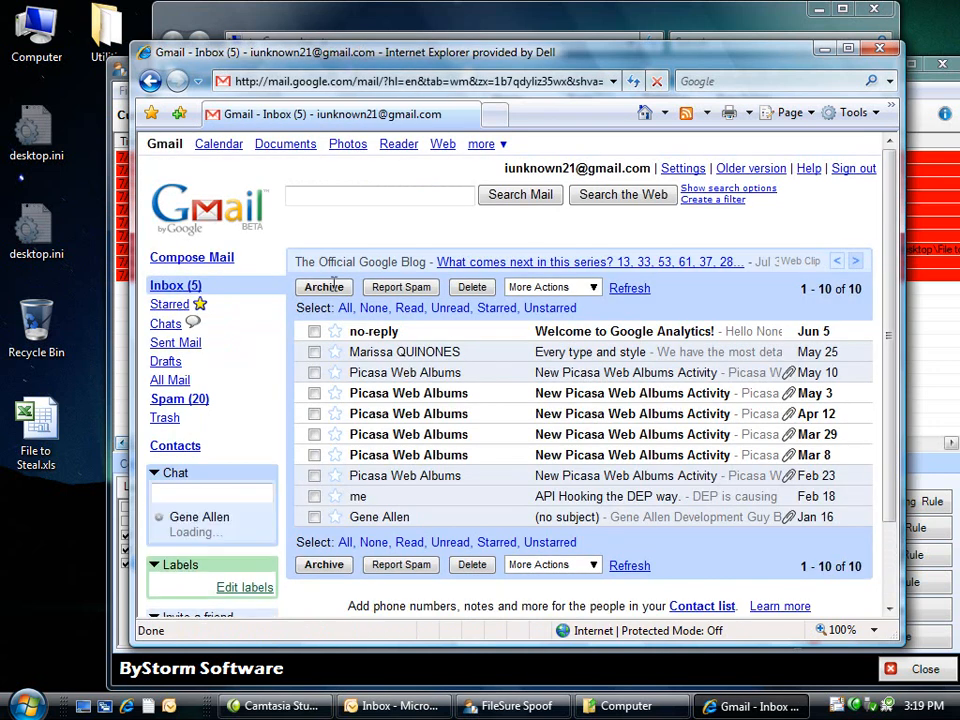
Compose a Gmail message, try to attach File to Steal.xls from the temp (X:) drive, abandon the message and return to FileSure.
left_click(190, 257)
type("g")
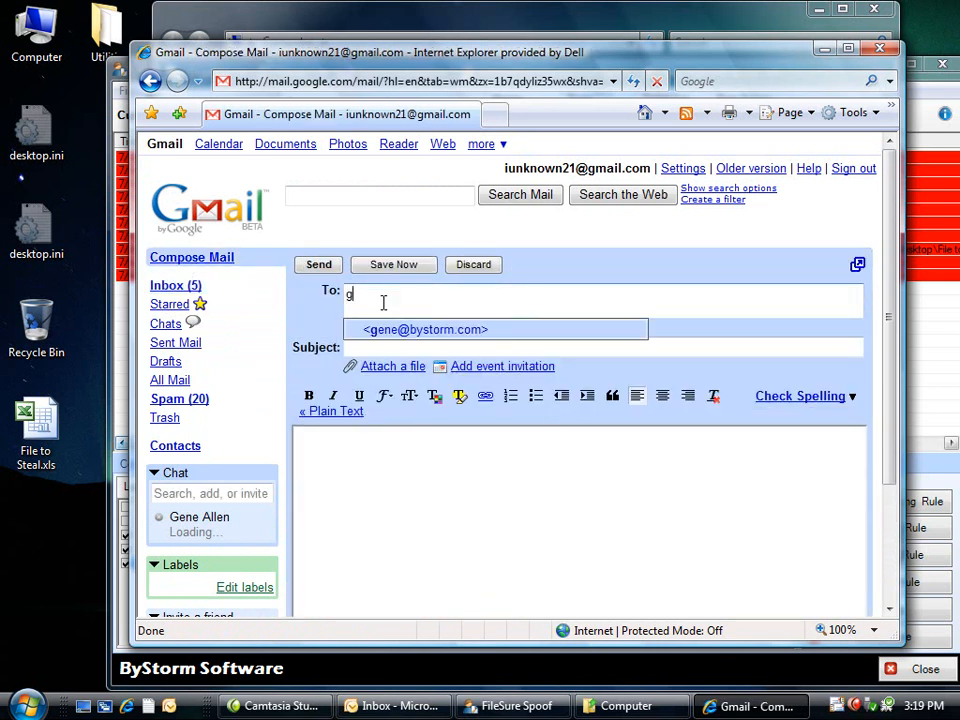
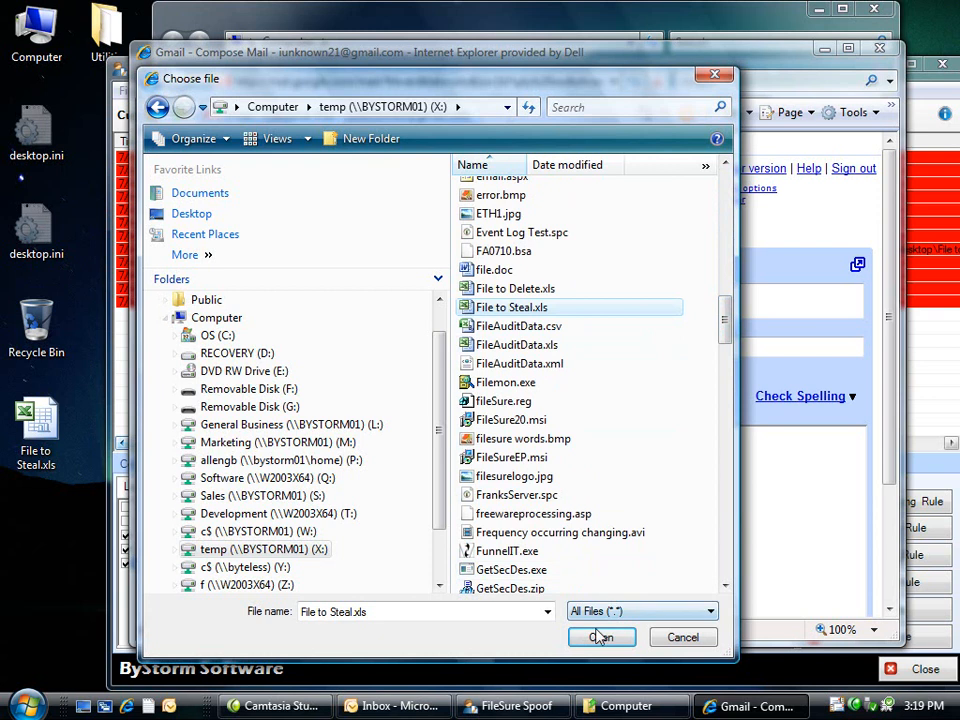
left_click(601, 637)
left_click(619, 376)
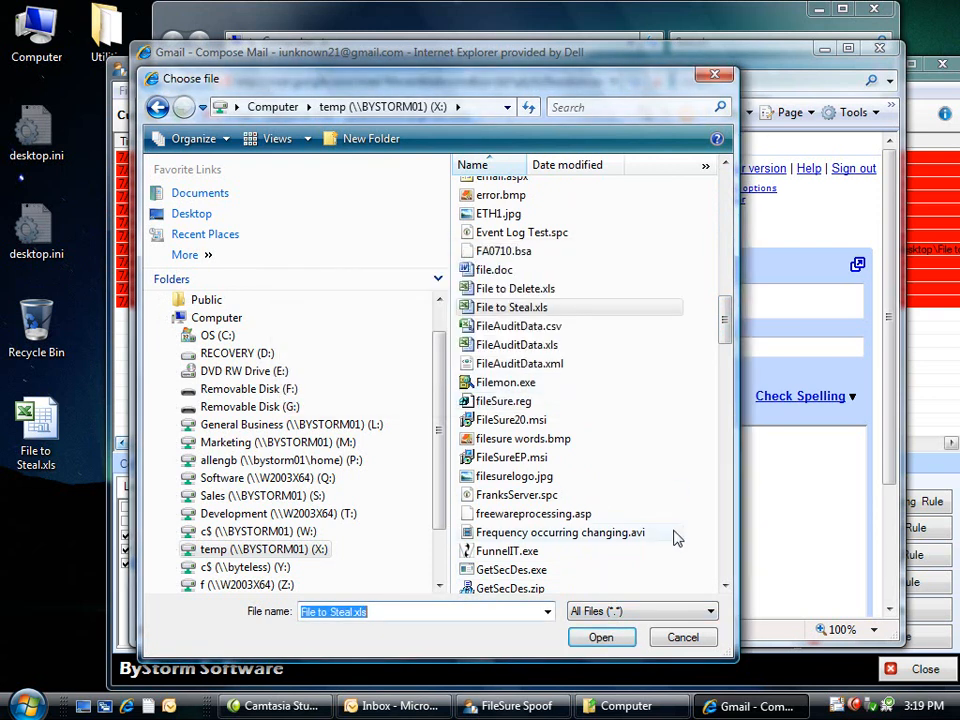
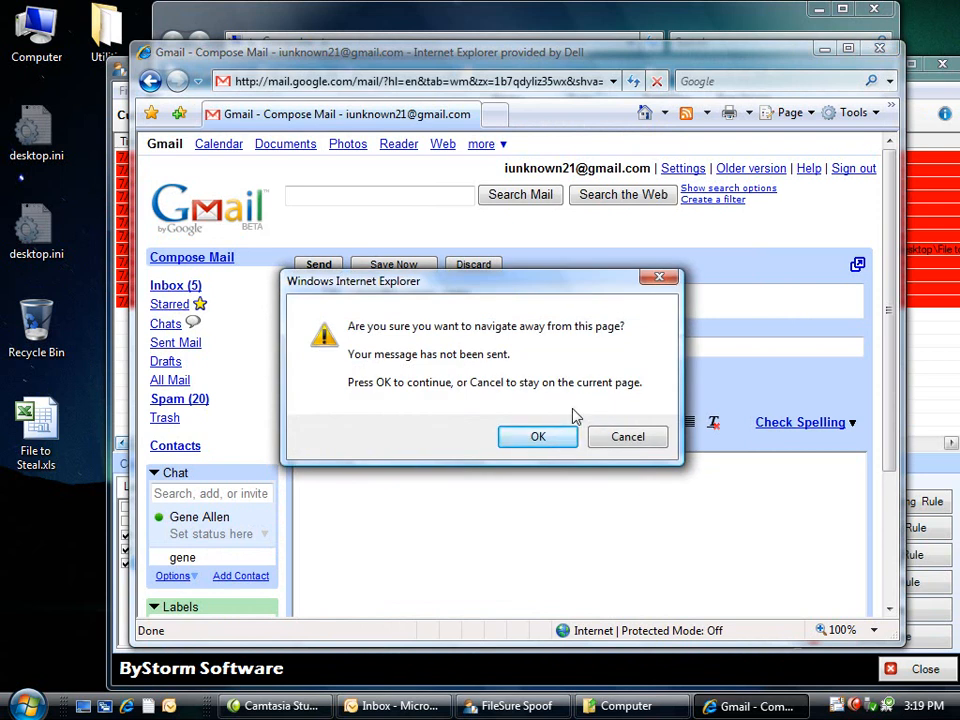
left_click(542, 446)
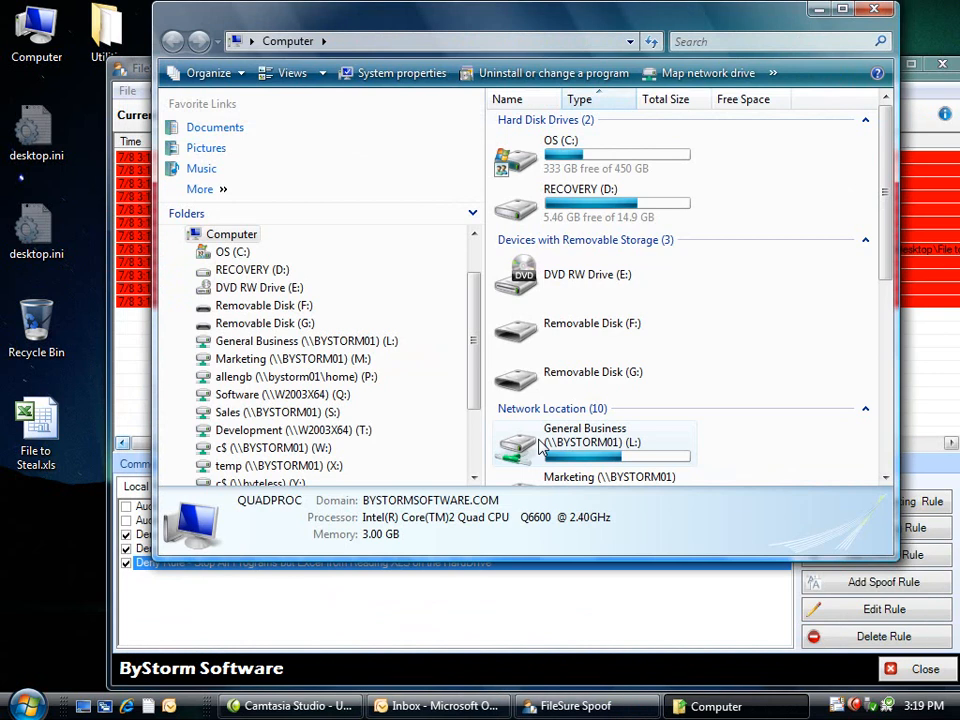
left_click(500, 612)
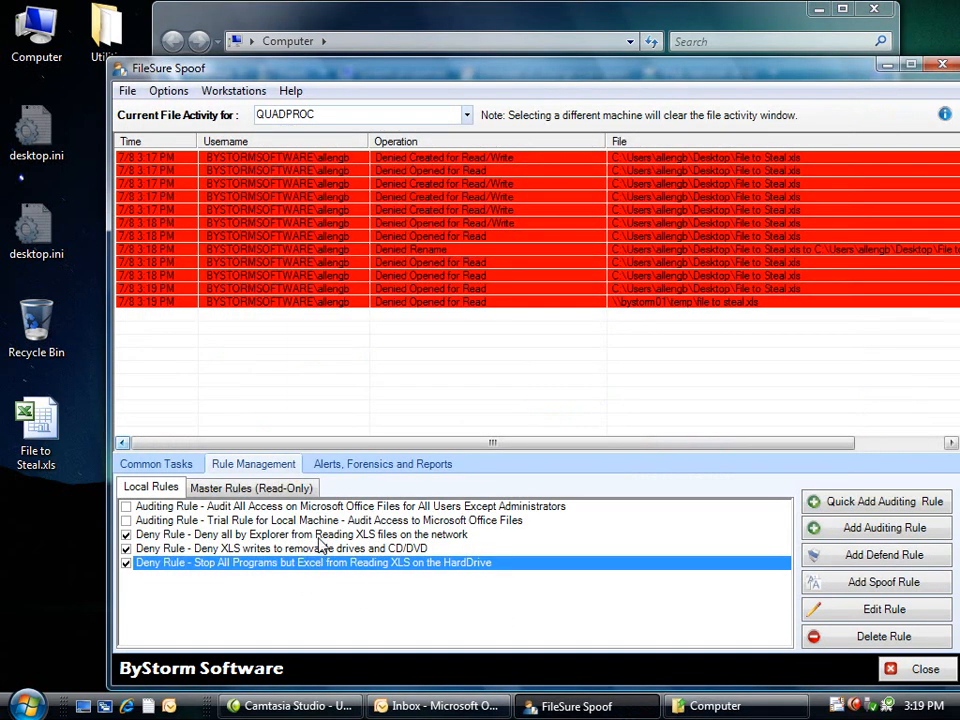
Open File to Steal.xls from the desktop in Excel, enter a short greeting in cell F8 and save the workbook.
left_click(36, 430)
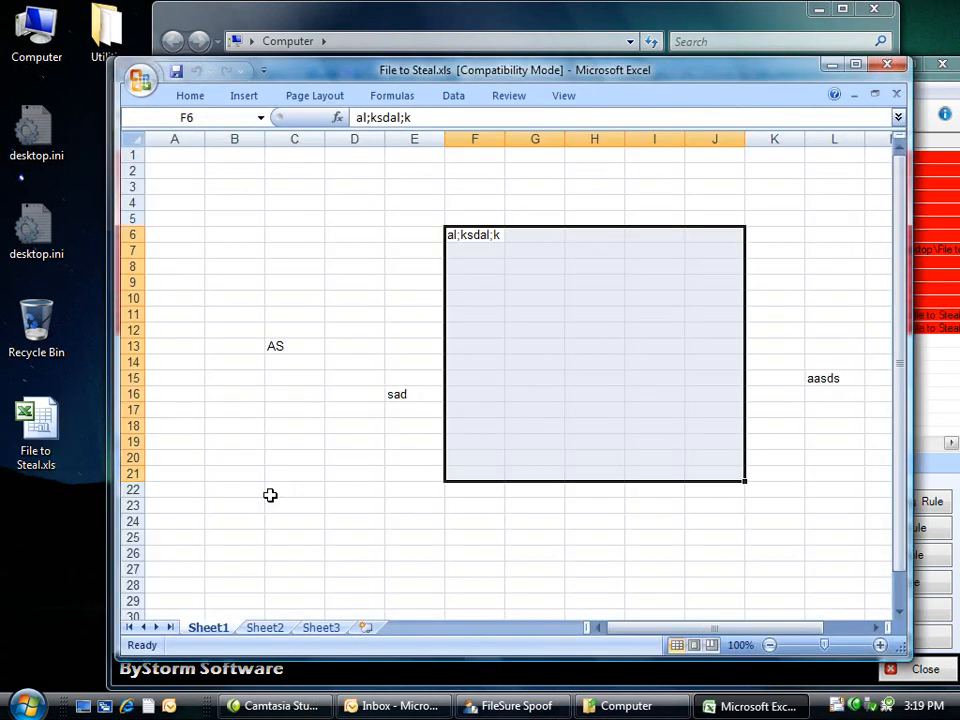
left_click(475, 264)
type("hello Gene. :)")
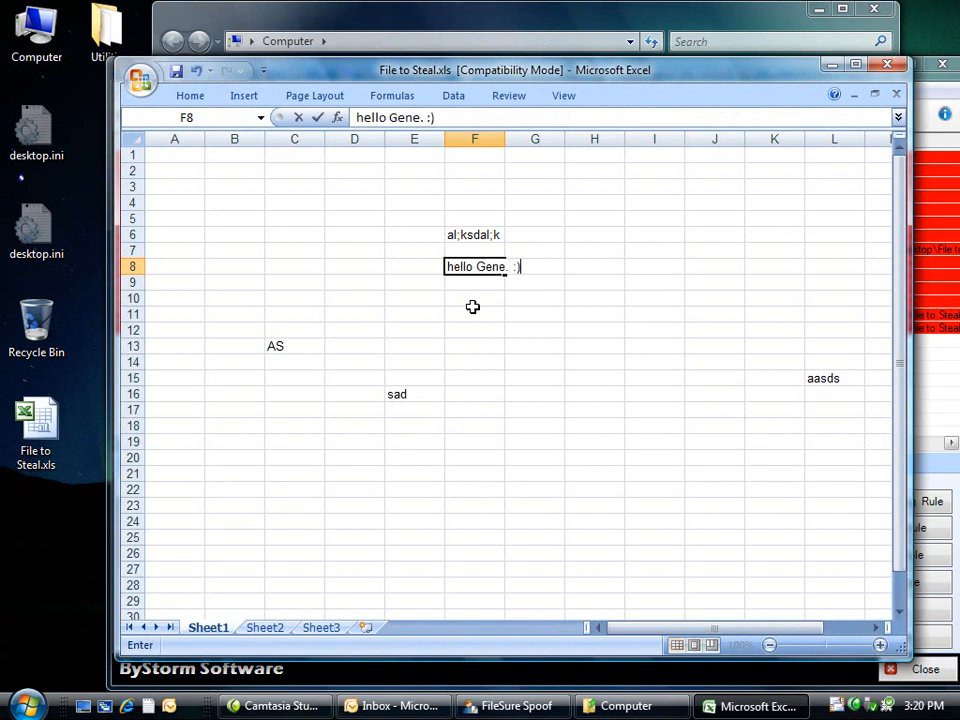
key("Return")
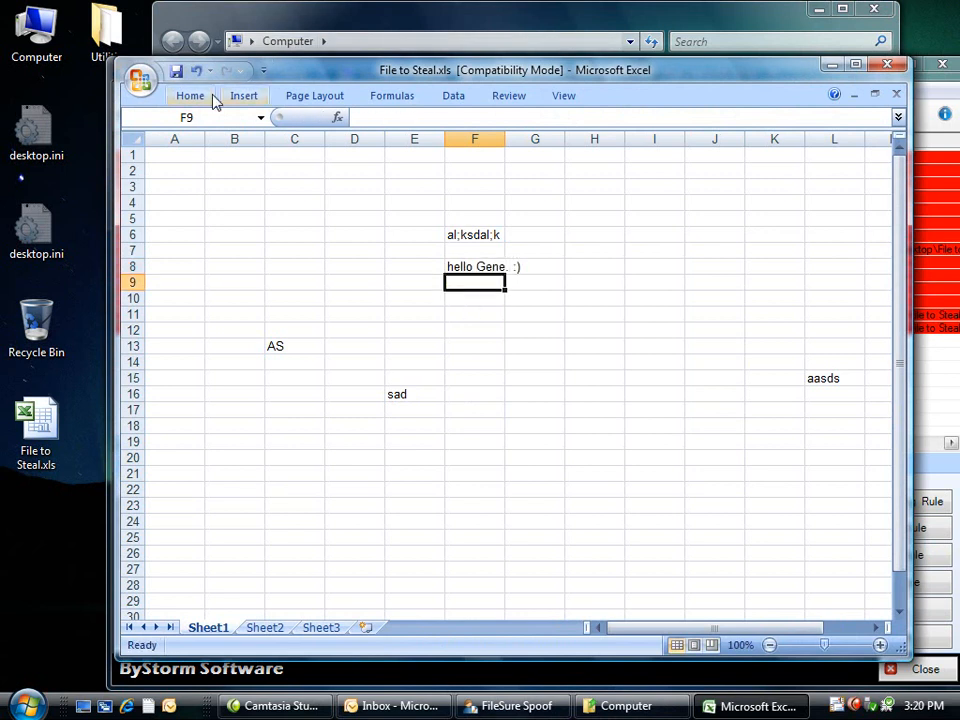
left_click(172, 94)
left_click(140, 79)
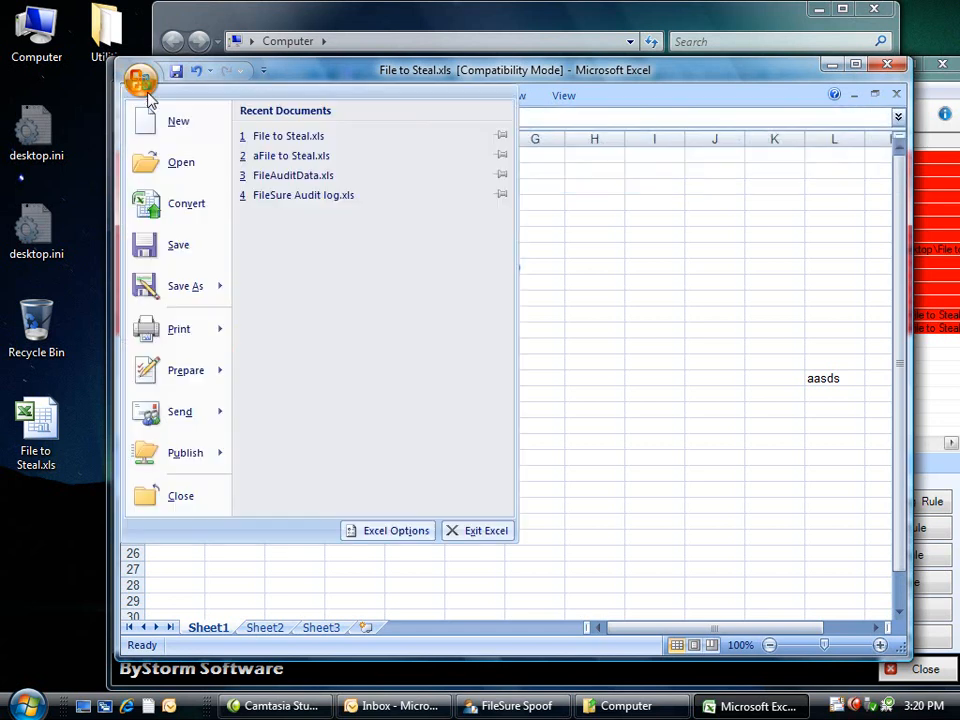
left_click(153, 243)
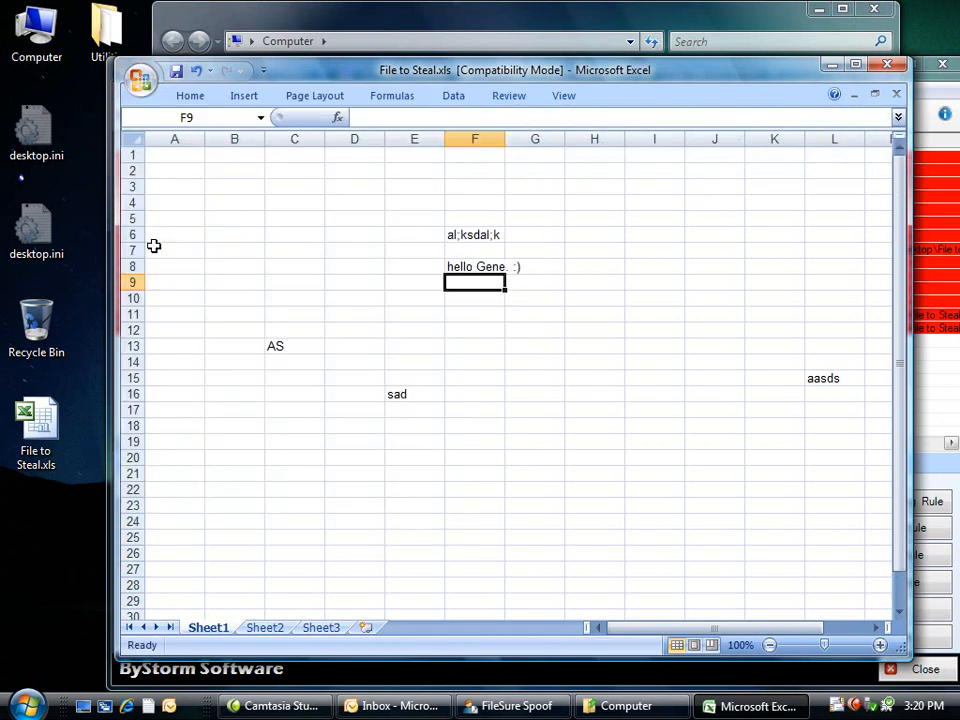
Try to save the workbook to drive G: as File to Steal.xls and as File to Steal.csv.xls, declining to open the temporary file.
left_click(140, 79)
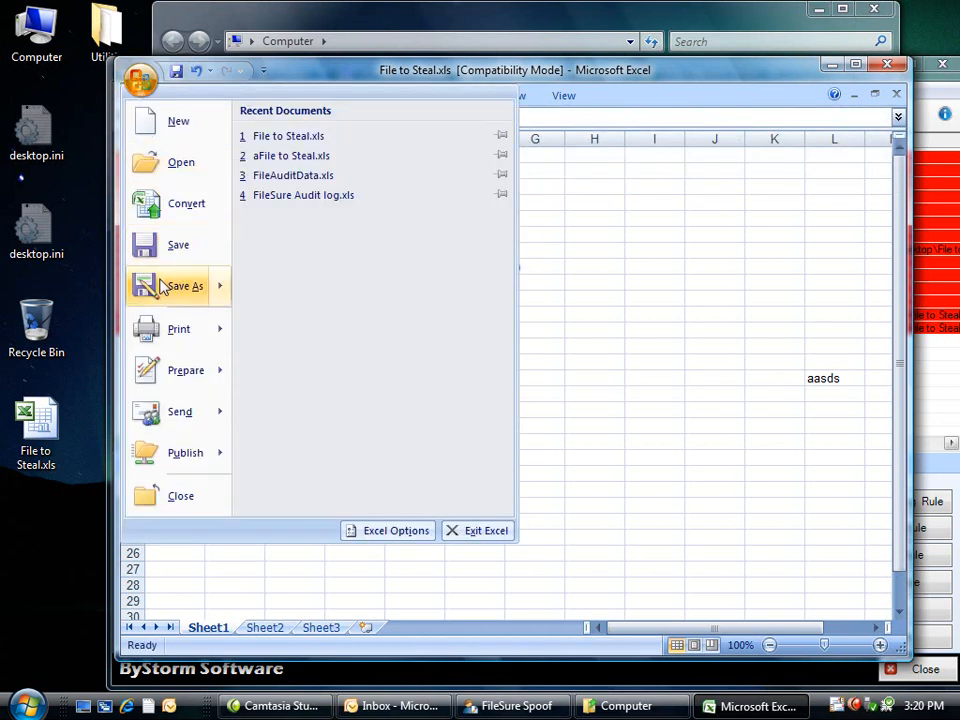
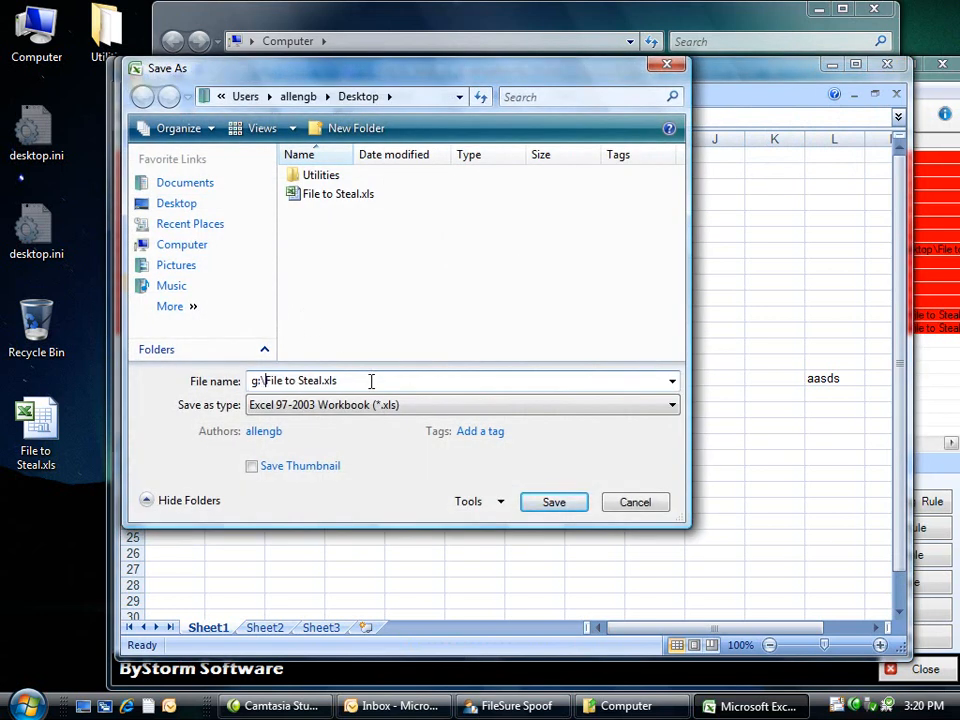
key("Return")
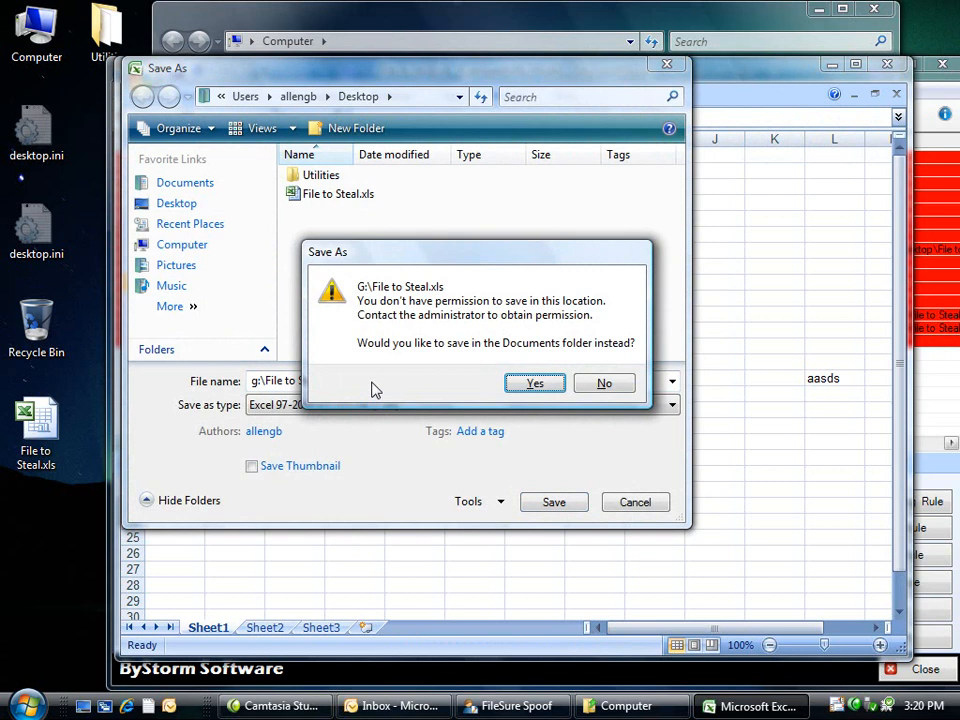
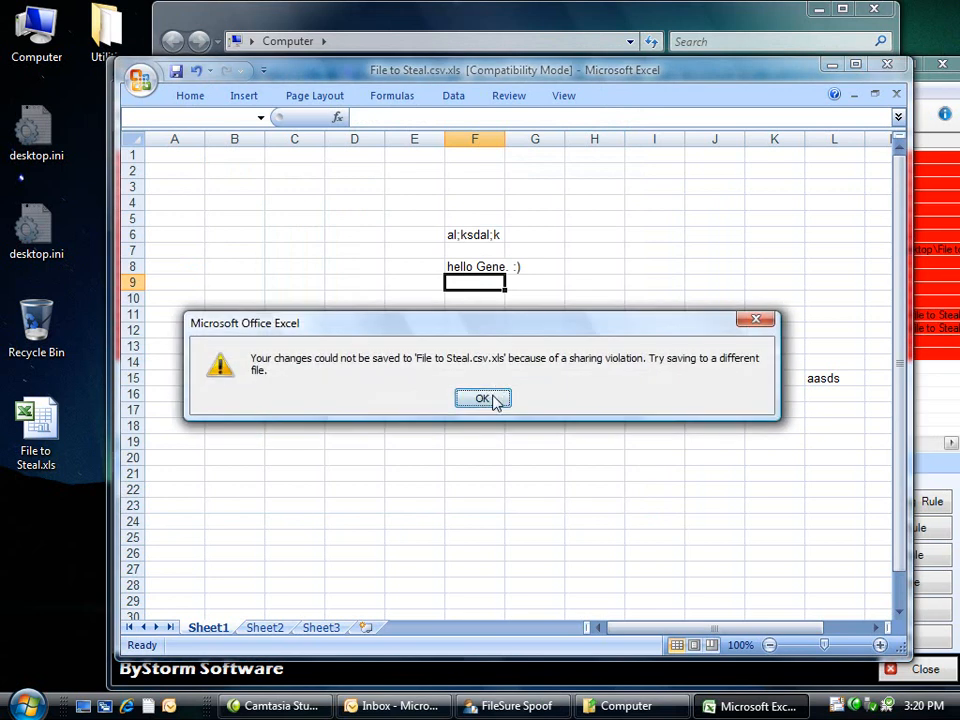
left_click(492, 400)
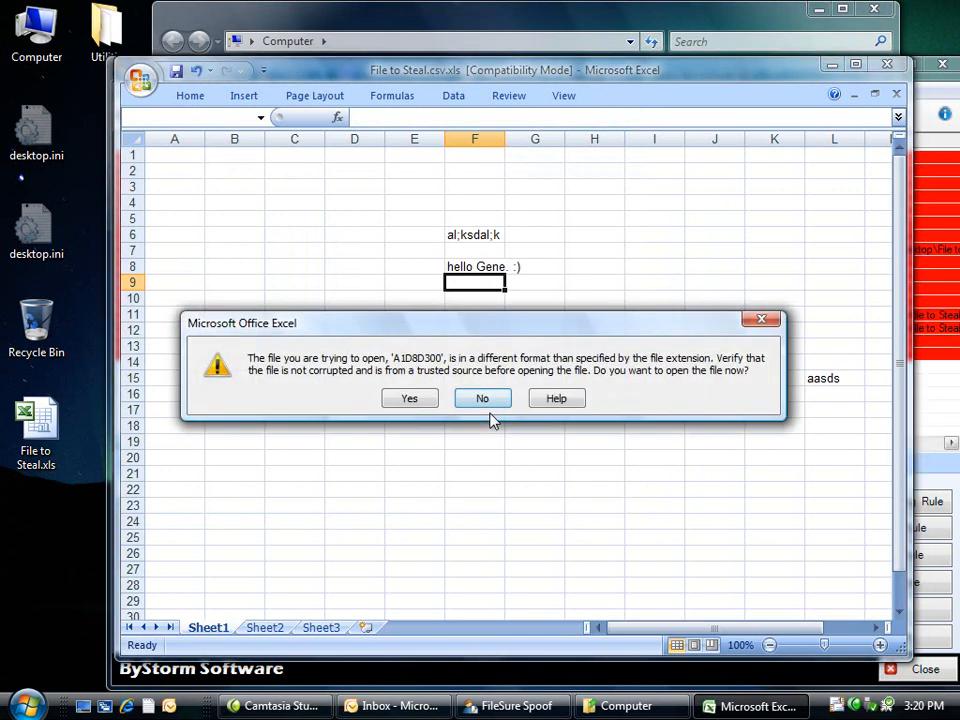
left_click(490, 402)
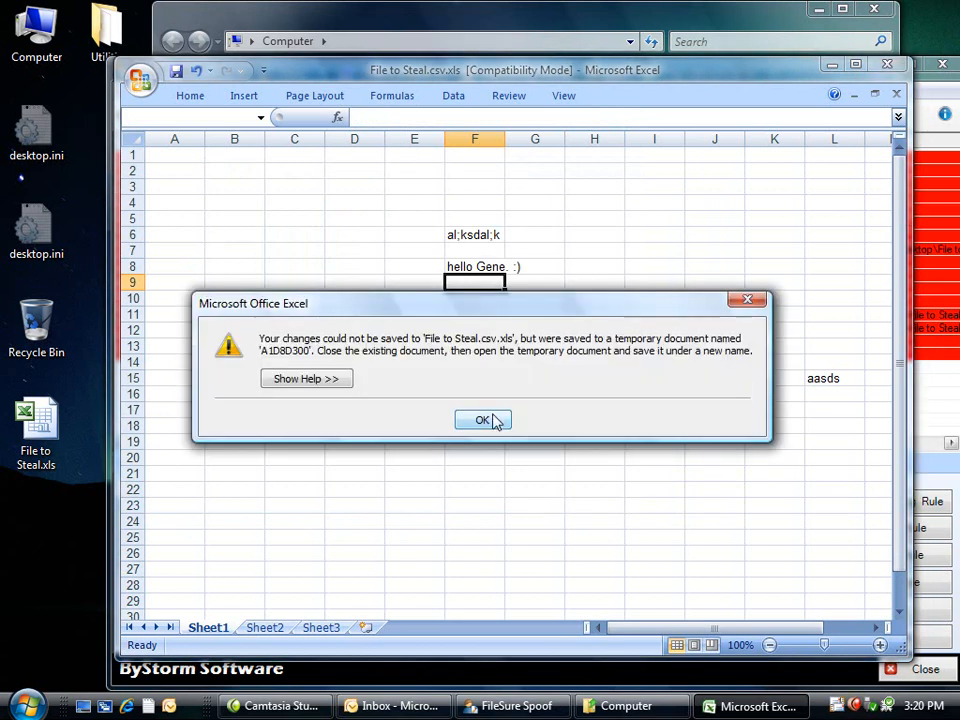
left_click(484, 420)
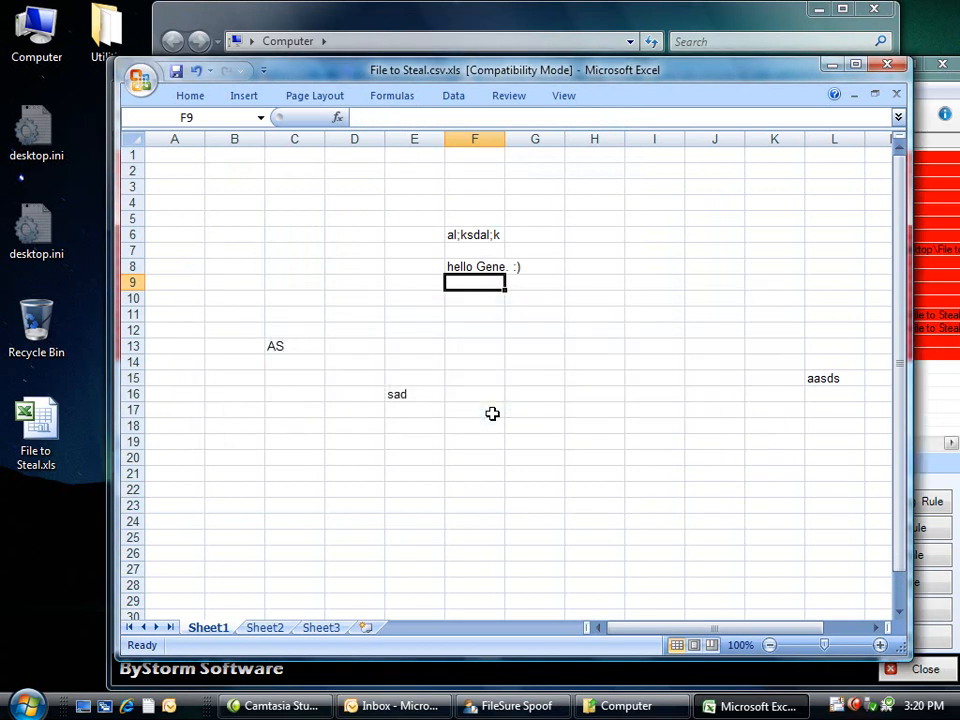
left_click(235, 217)
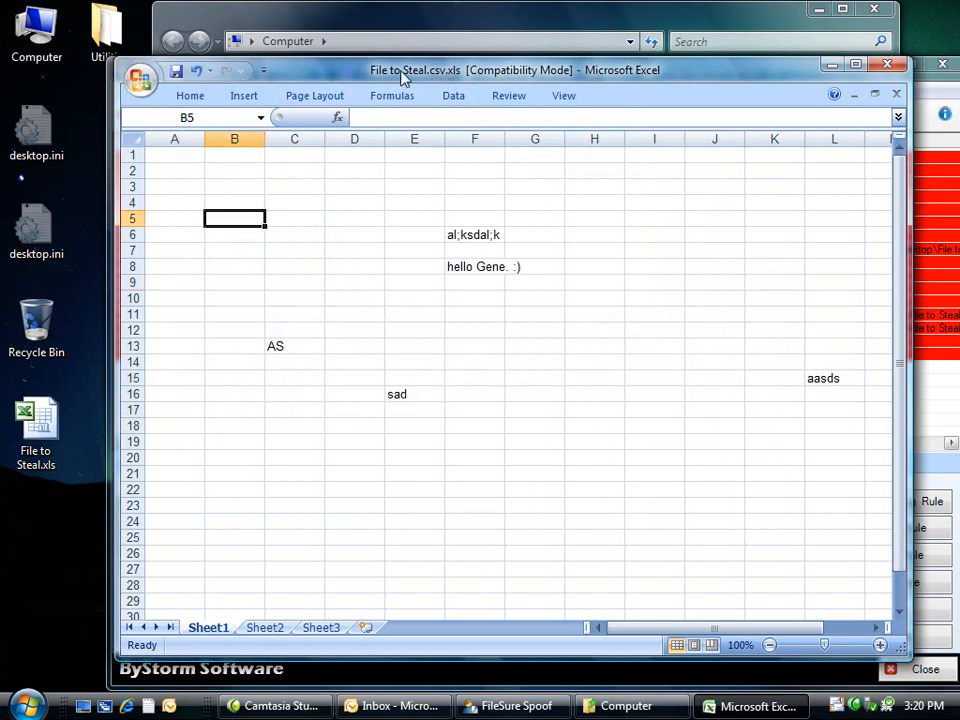
Explore Computer, examine the contents of Removable Disk (G:) for the saved file and return to Excel.
right_click(44, 40)
left_click(80, 68)
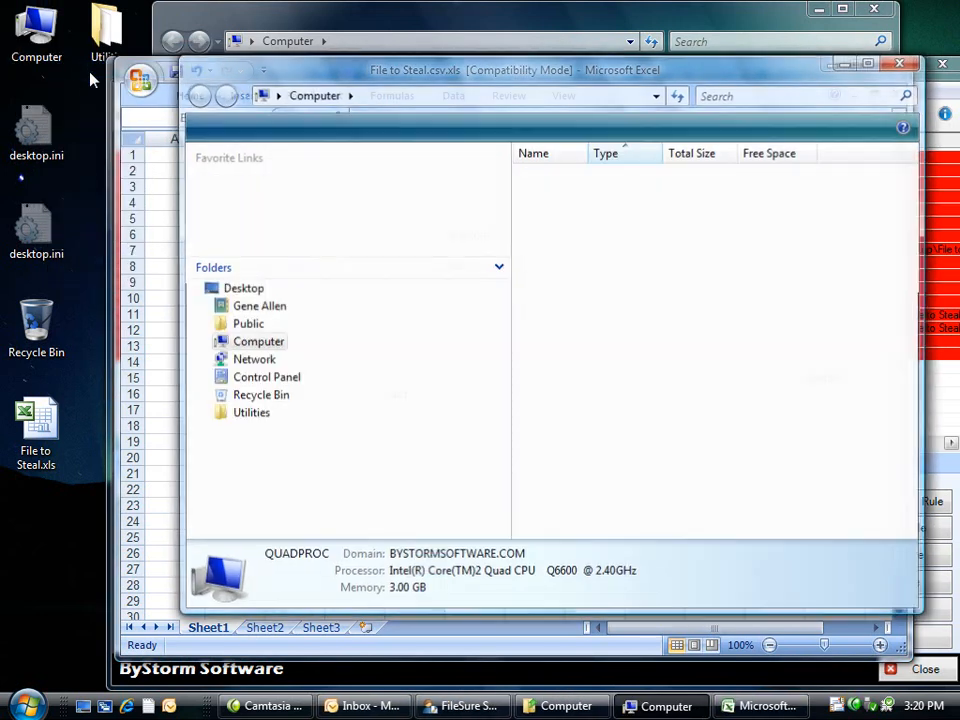
left_click(258, 306)
left_click(296, 379)
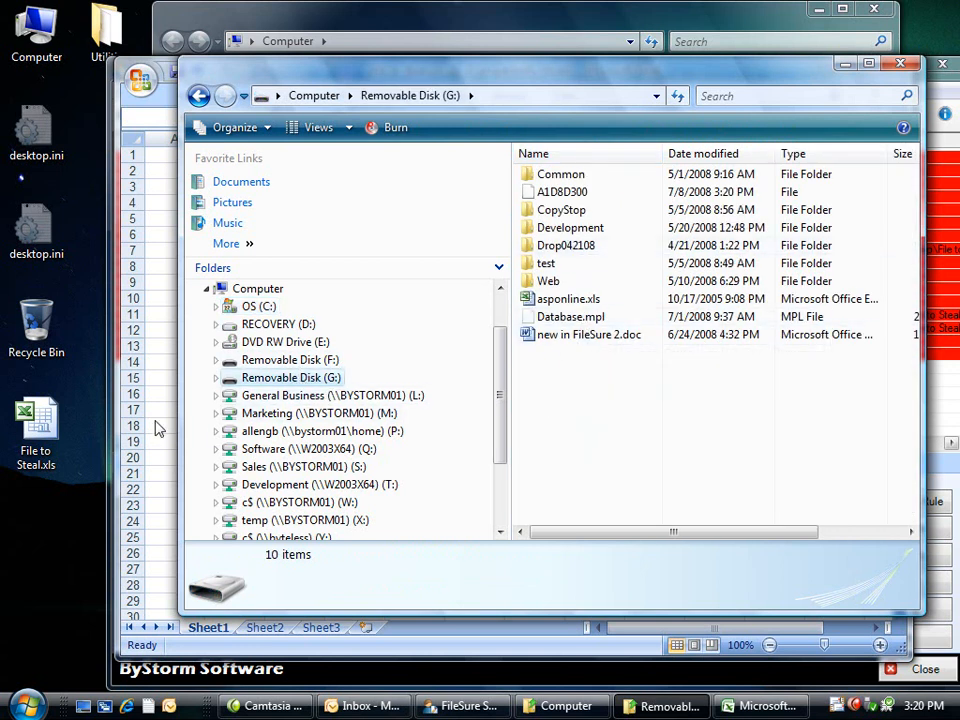
left_click(157, 428)
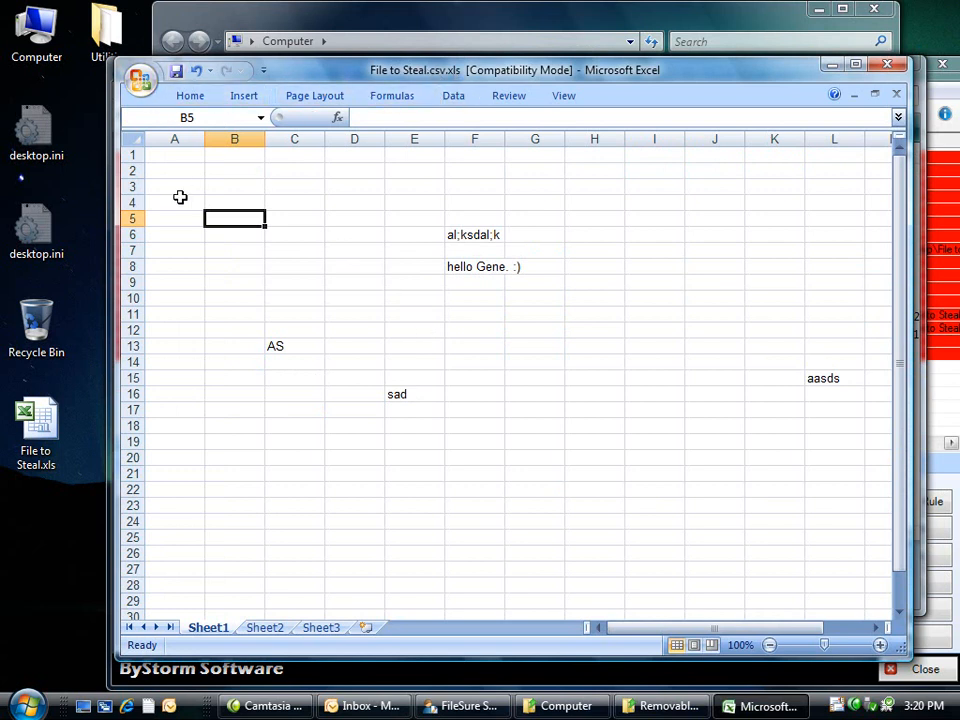
Clear the cell selection around the greeting in the File to Steal.csv.xls workbook and exit Excel.
left_click(414, 314)
left_click_drag(437, 225, 524, 314)
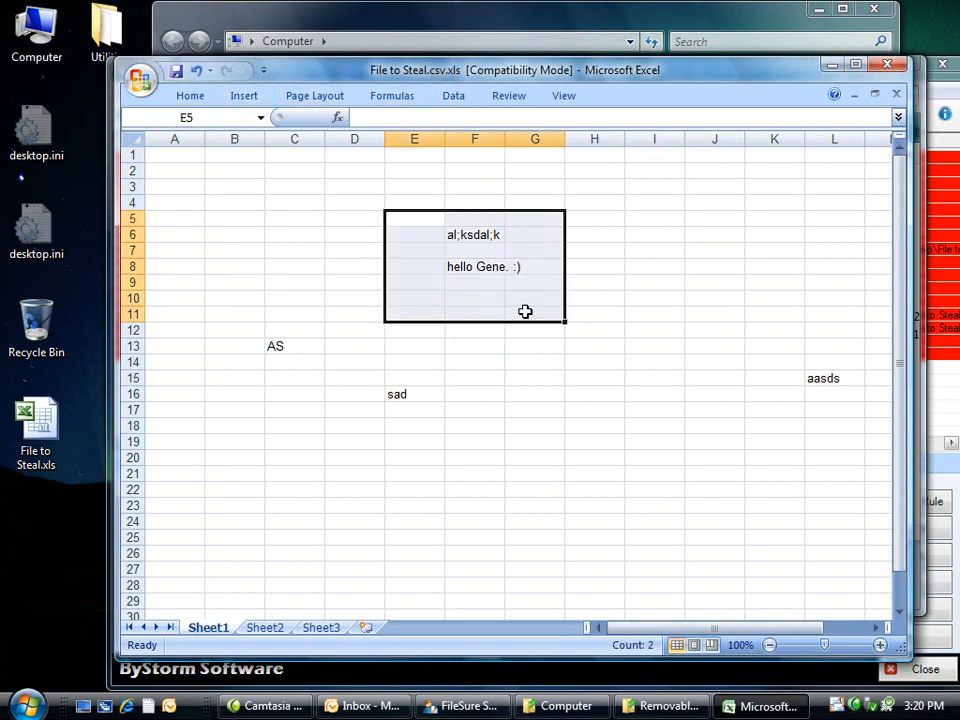
left_click(476, 380)
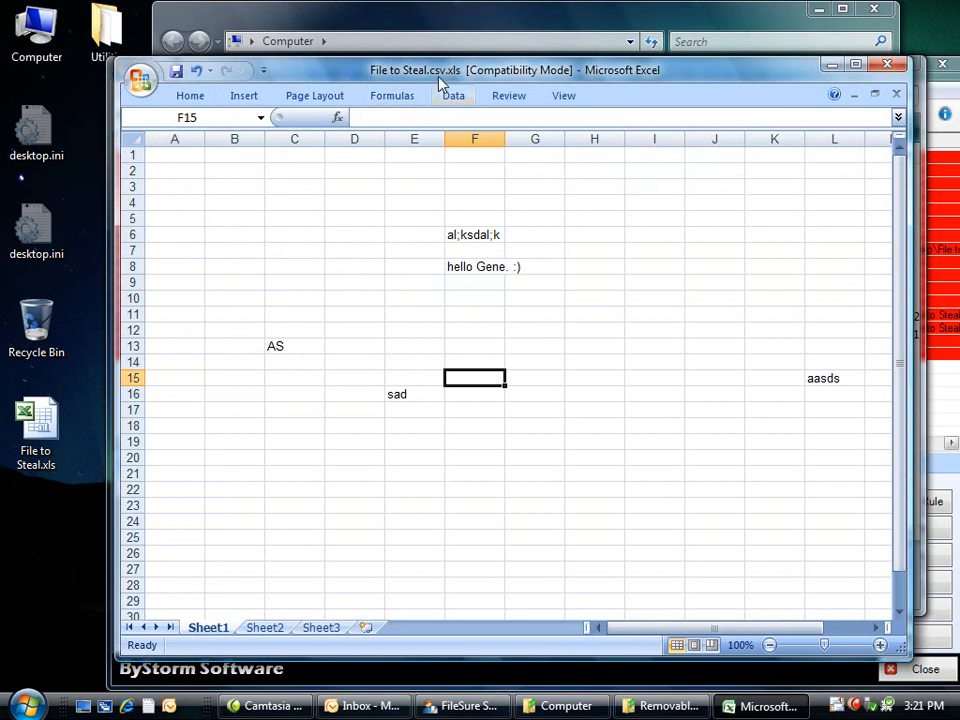
left_click(140, 78)
left_click(482, 529)
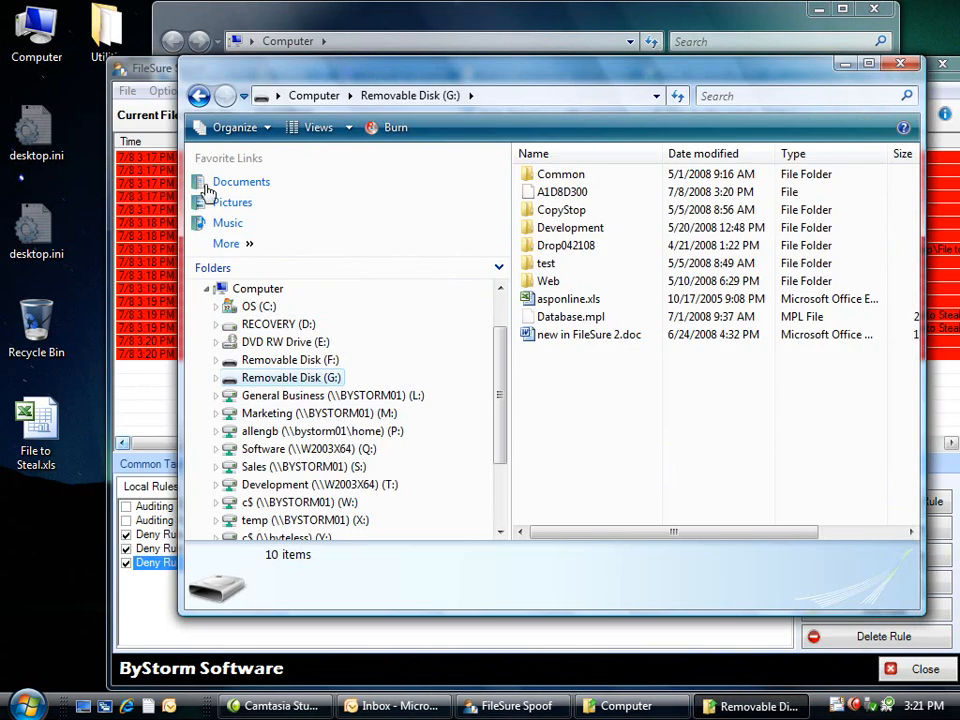
Reopen File to Steal.xls from the desktop, send it from Excel as an e-mail attachment, and close the unsent message and Excel.
double_click(36, 428)
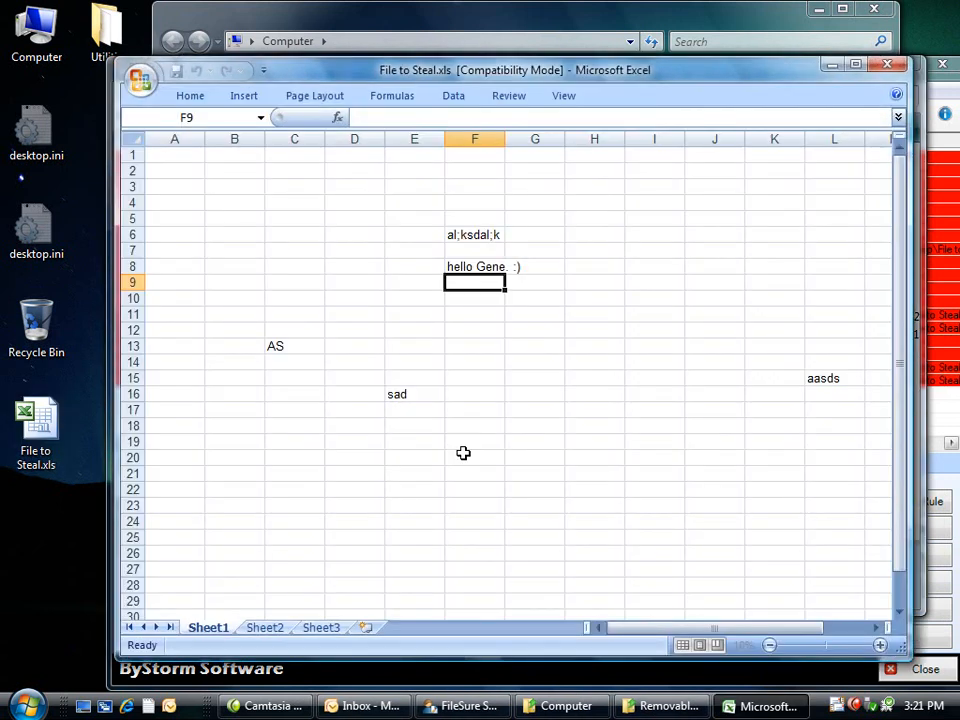
left_click(139, 82)
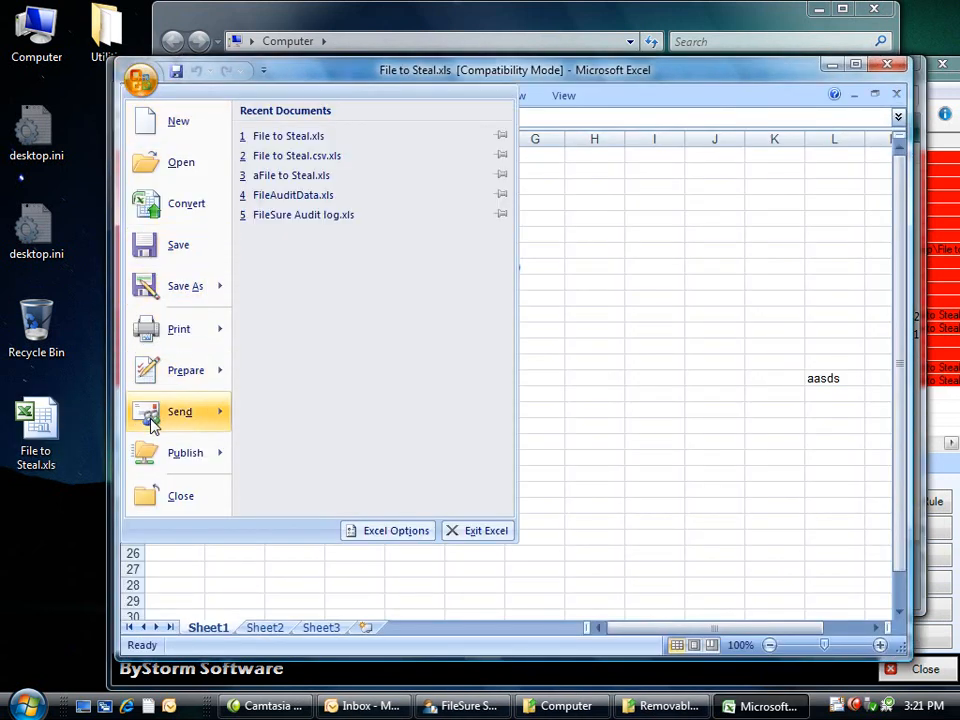
mouse_move(152, 418)
left_click(322, 222)
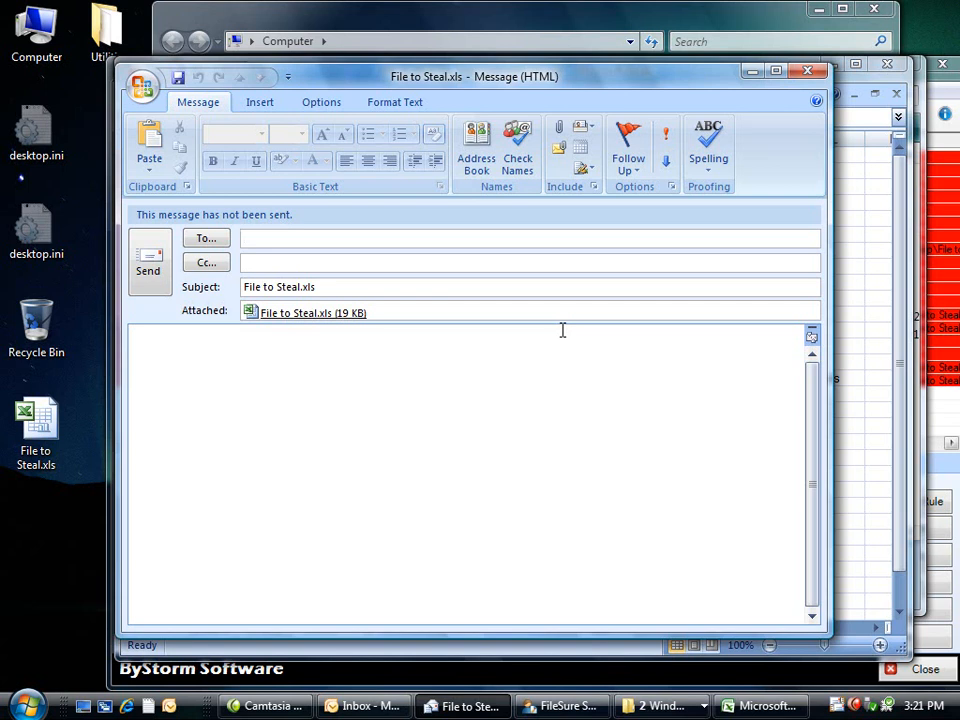
left_click(809, 73)
left_click(887, 65)
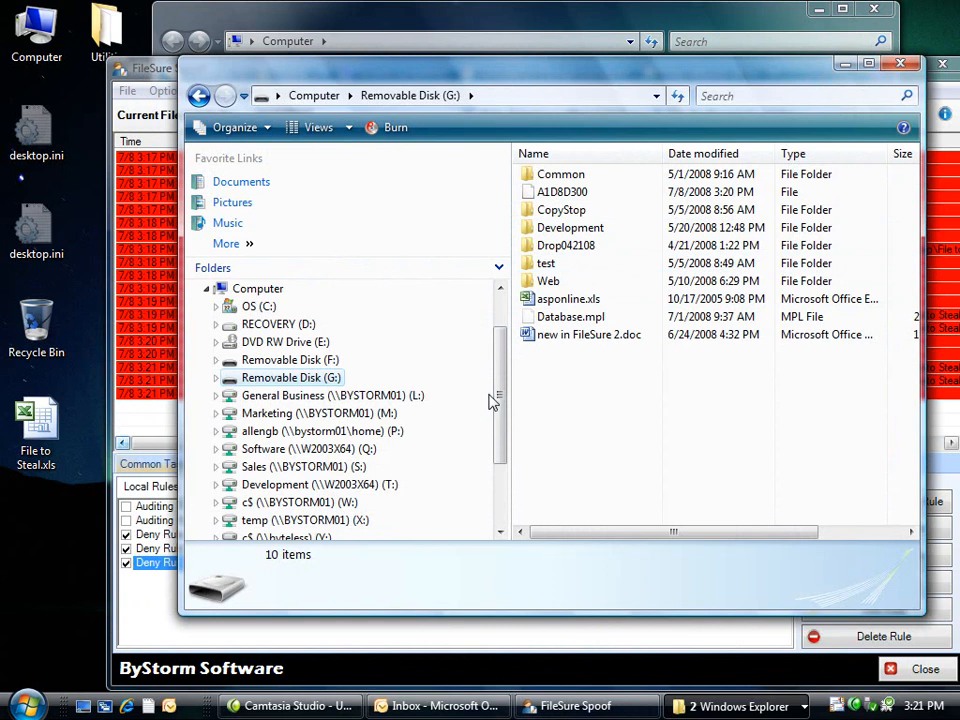
Return to FileSure and start a new defend rule named "Stop Excel from Sending Mail.".
left_click(506, 318)
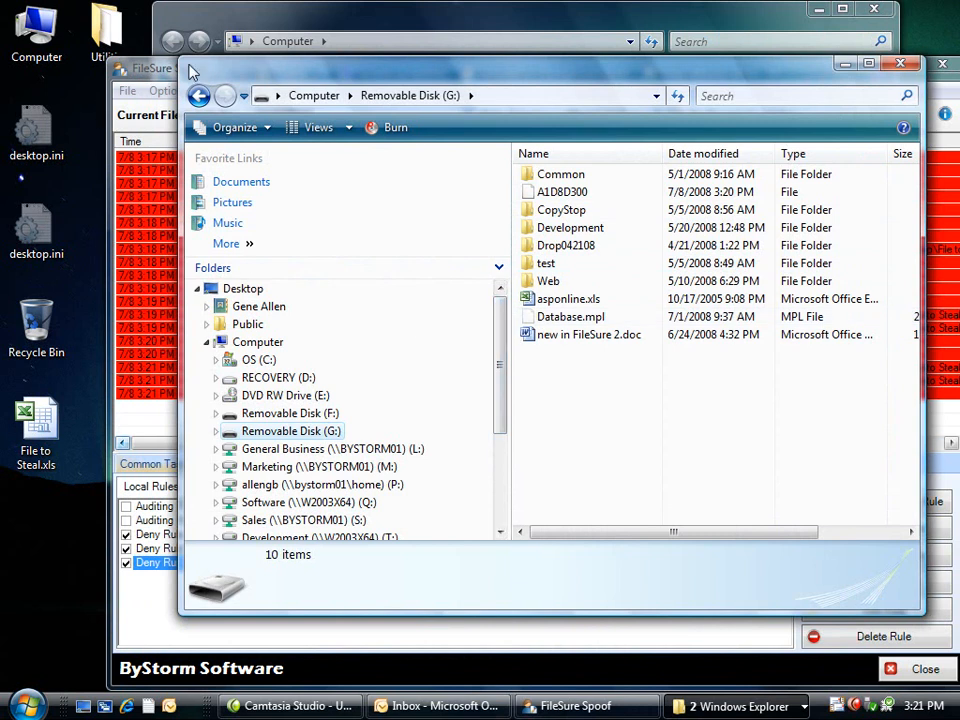
left_click_drag(705, 69, 614, 100)
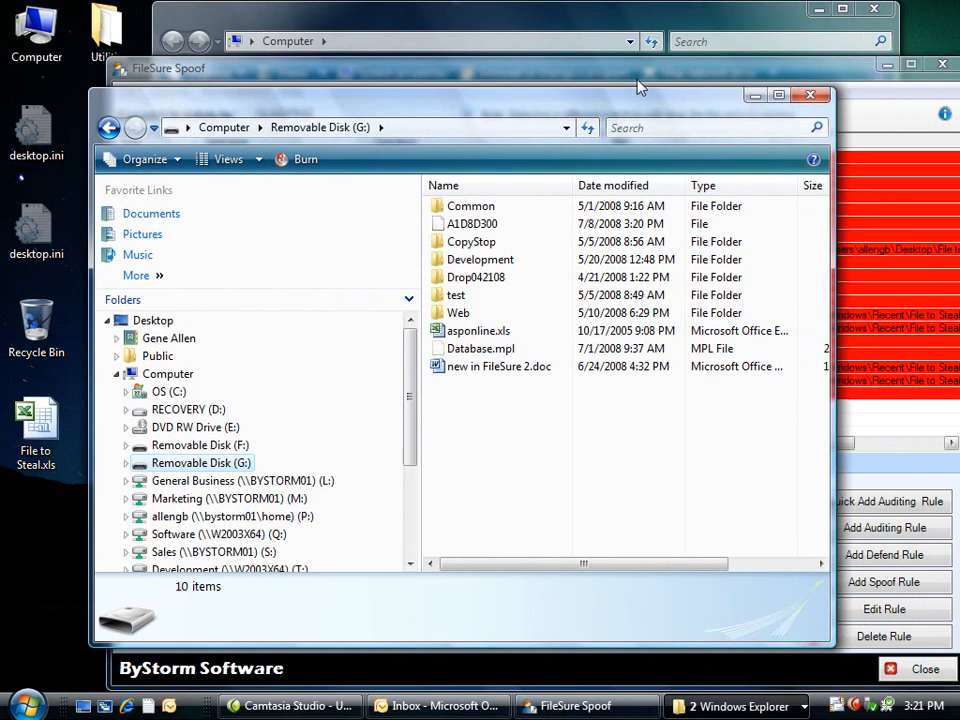
left_click(633, 76)
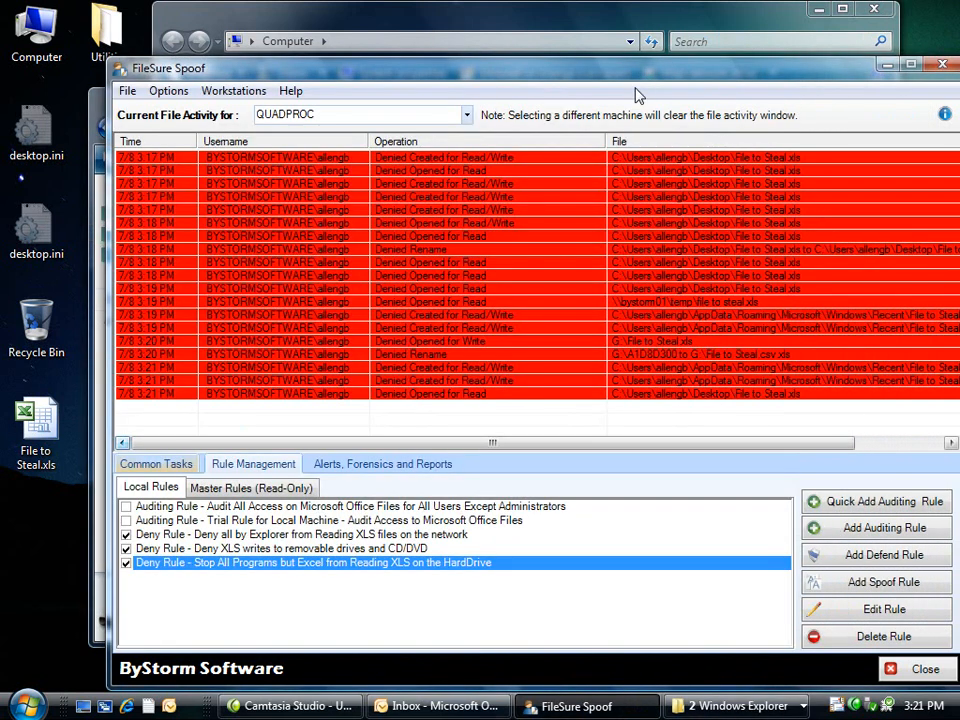
left_click(884, 556)
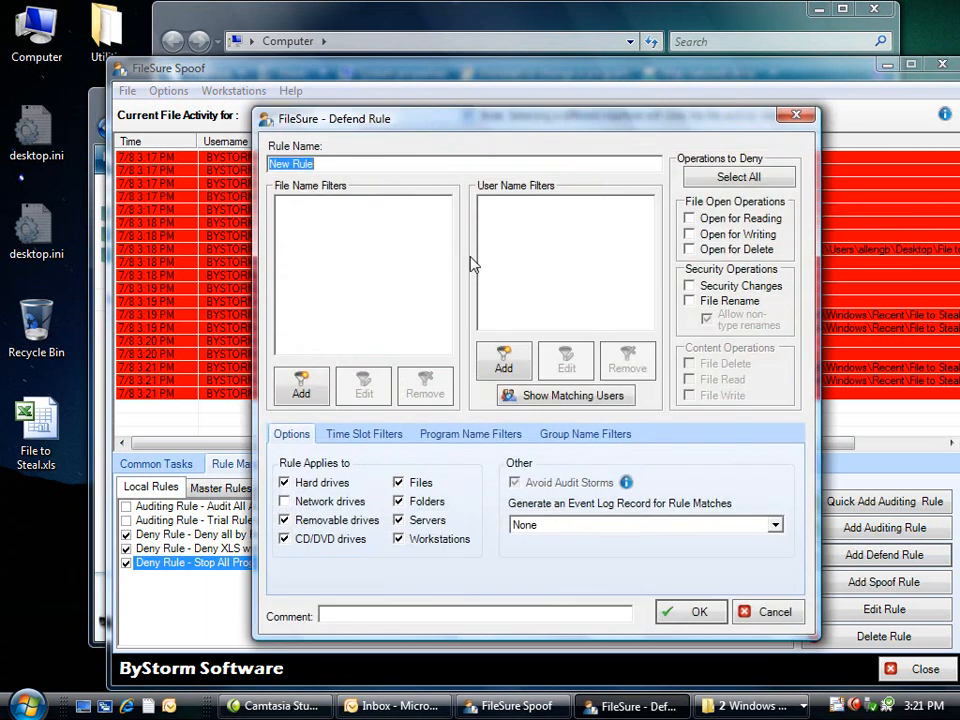
type("Stop Excel ")
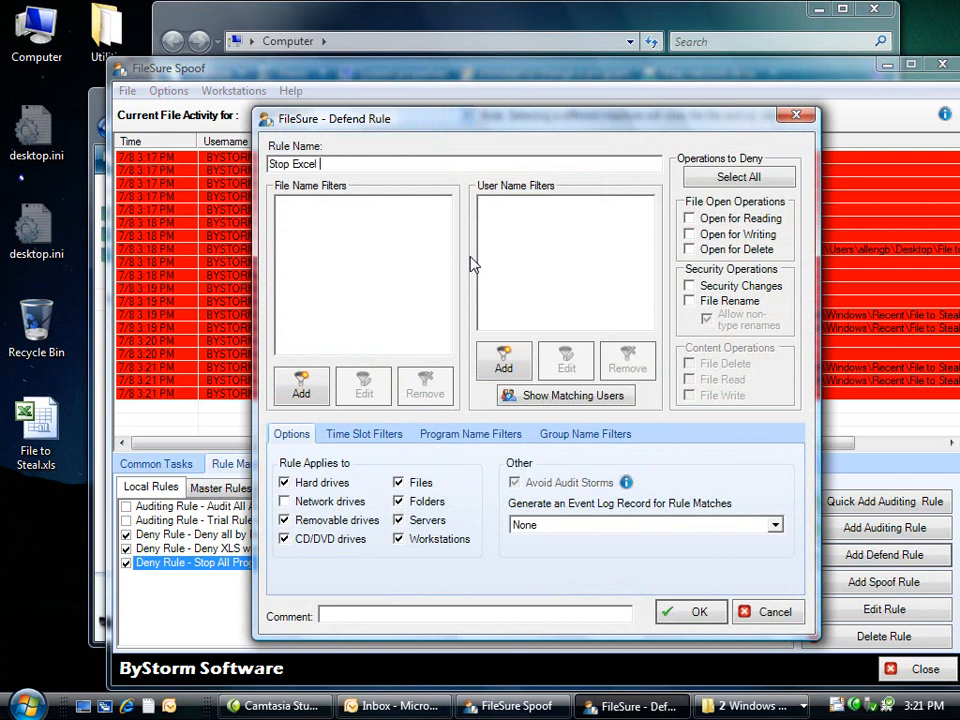
type("from Sending Mail.")
Add a file name filter to the rule that includes files matching *\mapi*.dll.
left_click(301, 385)
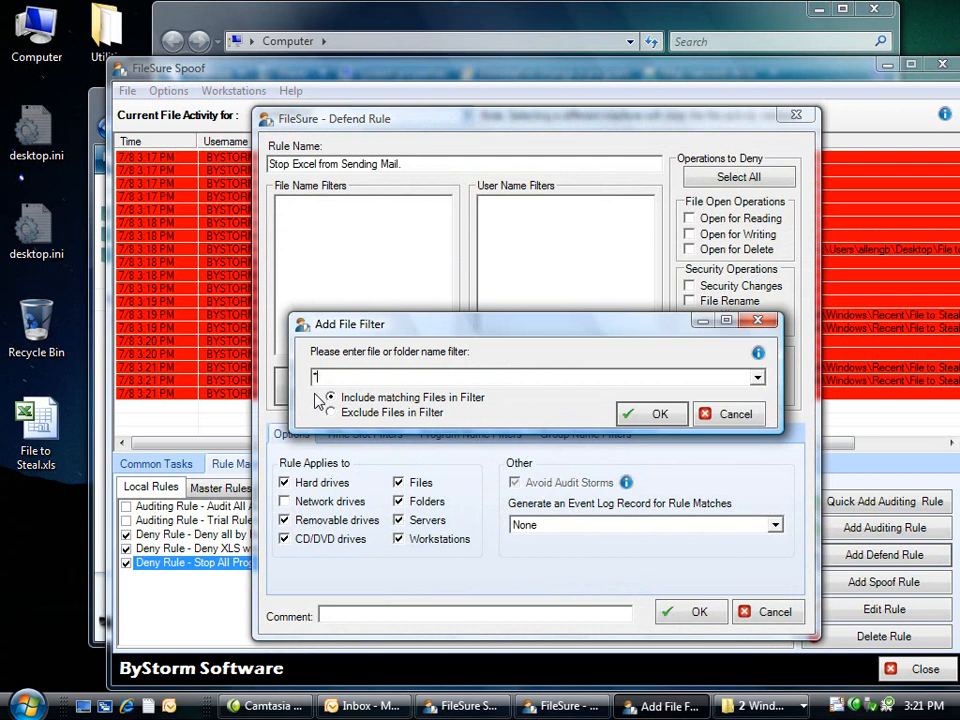
type("*\\mapi*.dll")
left_click(665, 415)
Deny the Open for Reading operation and add a user name filter including all users (*).
left_click(689, 218)
left_click(519, 368)
left_click(658, 413)
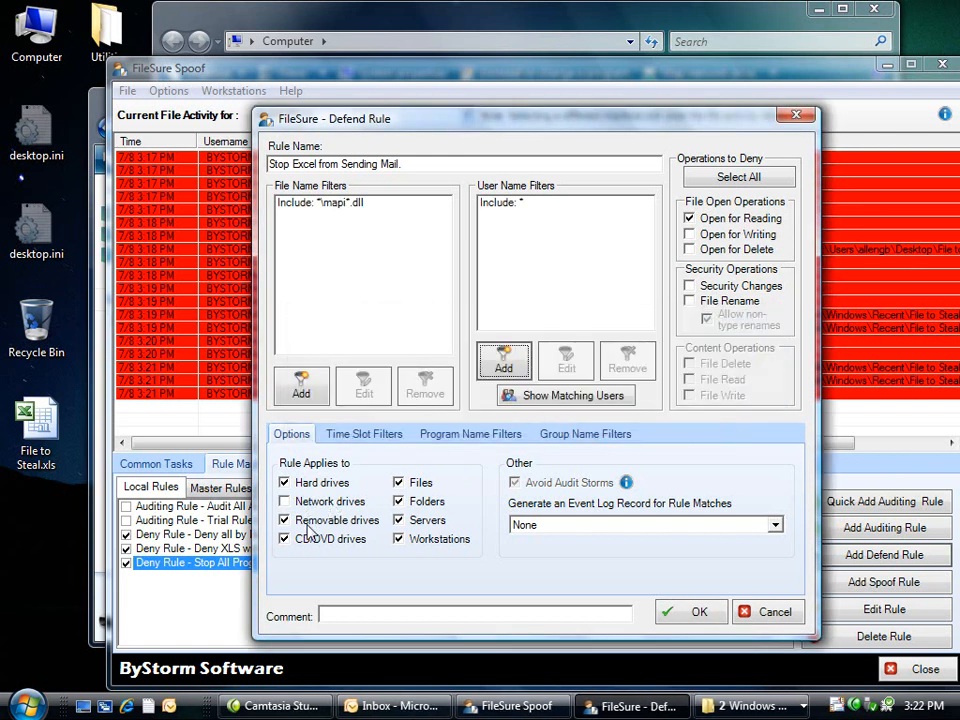
left_click(418, 502)
Add a program name filter including *\Excel.exe to the rule and save the rule.
left_click(528, 441)
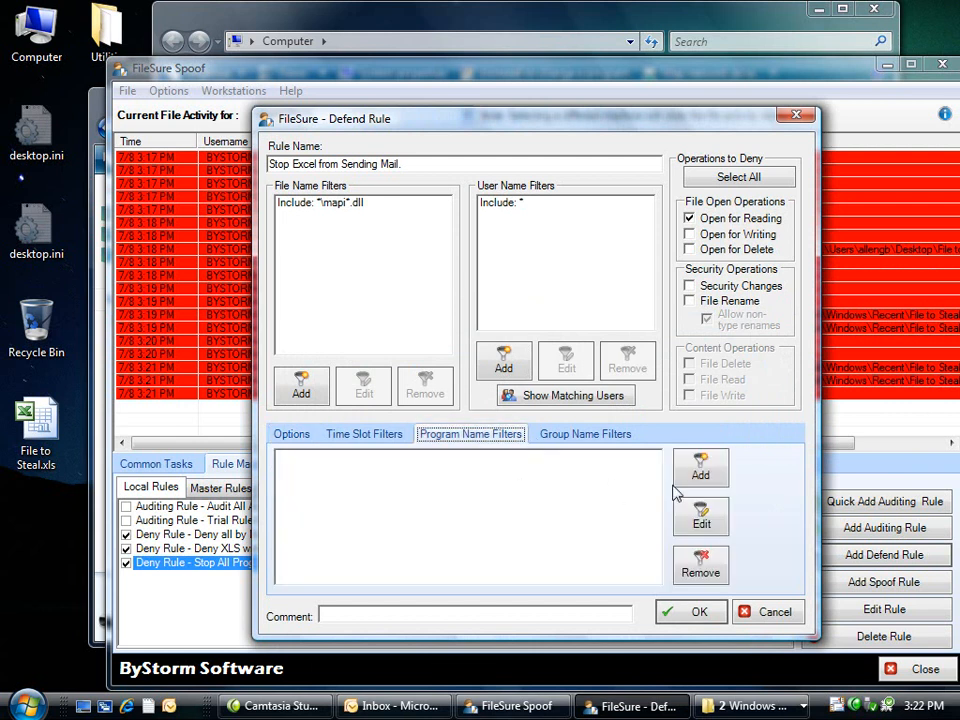
left_click(697, 470)
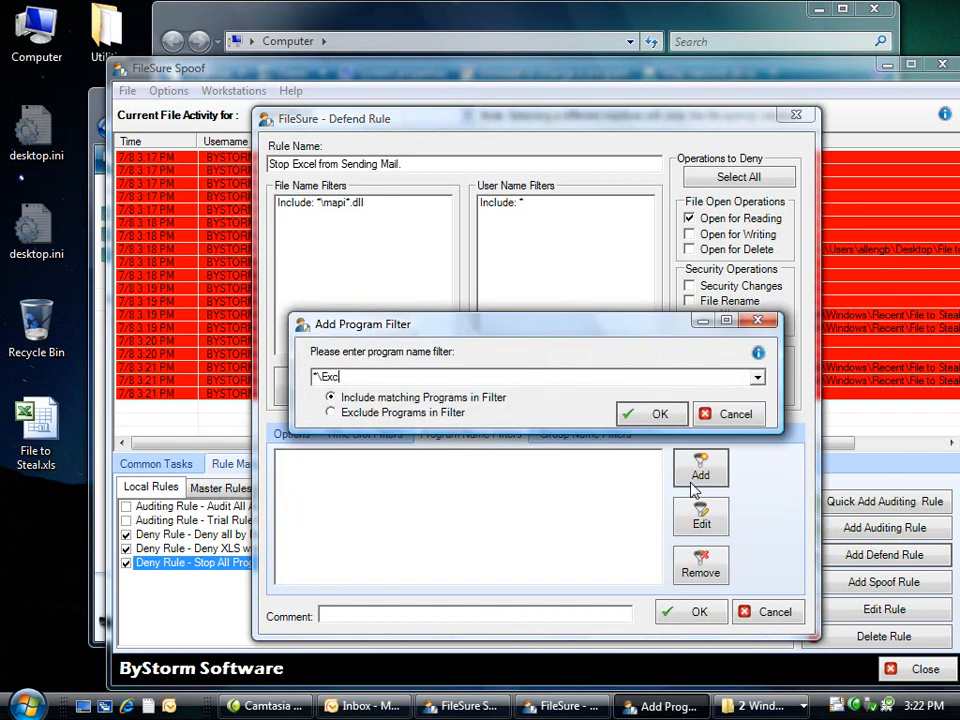
key("Return")
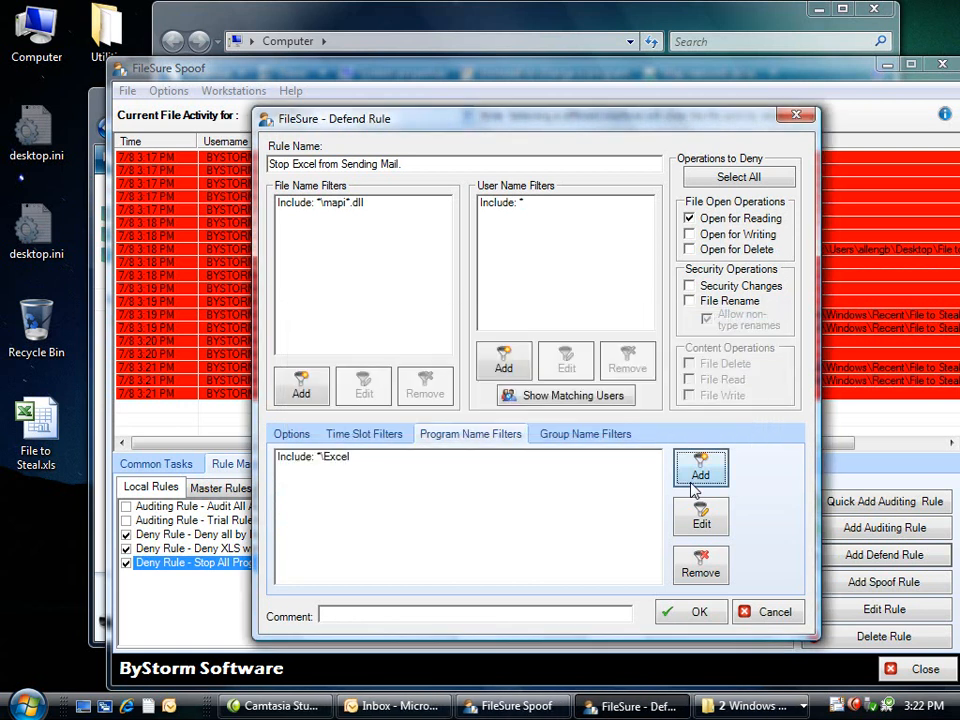
left_click(322, 458)
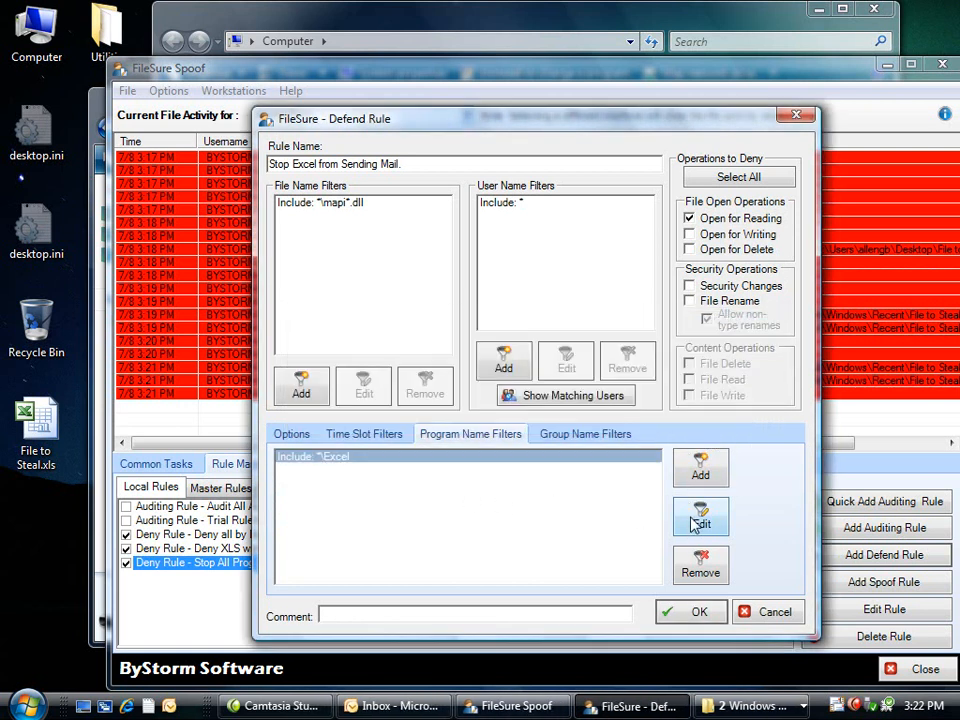
left_click(700, 517)
type(".e")
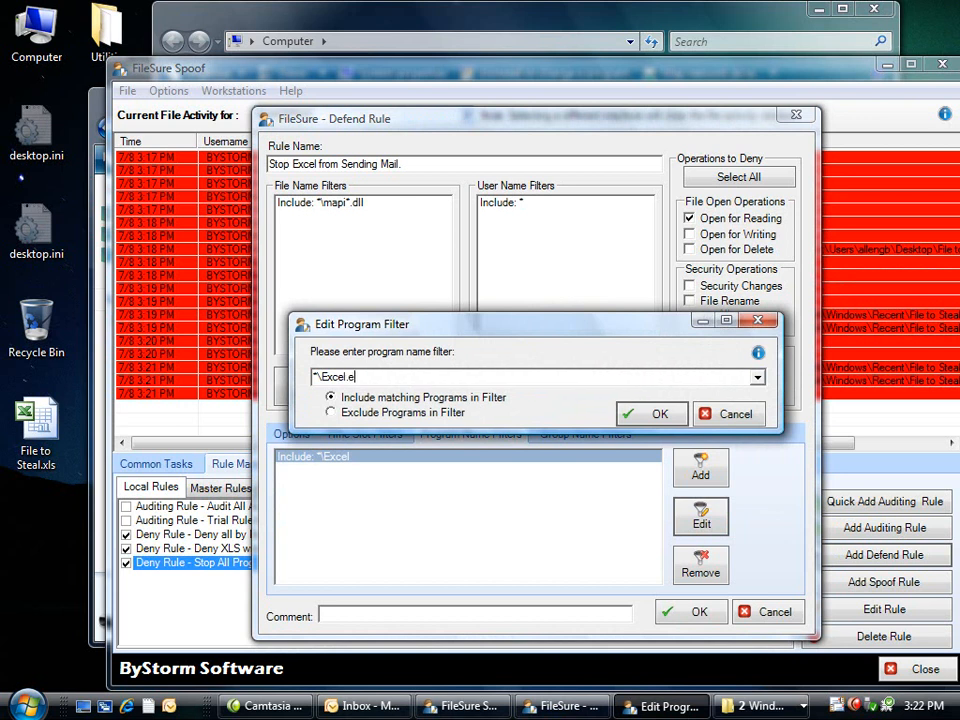
type("xe")
key("Return")
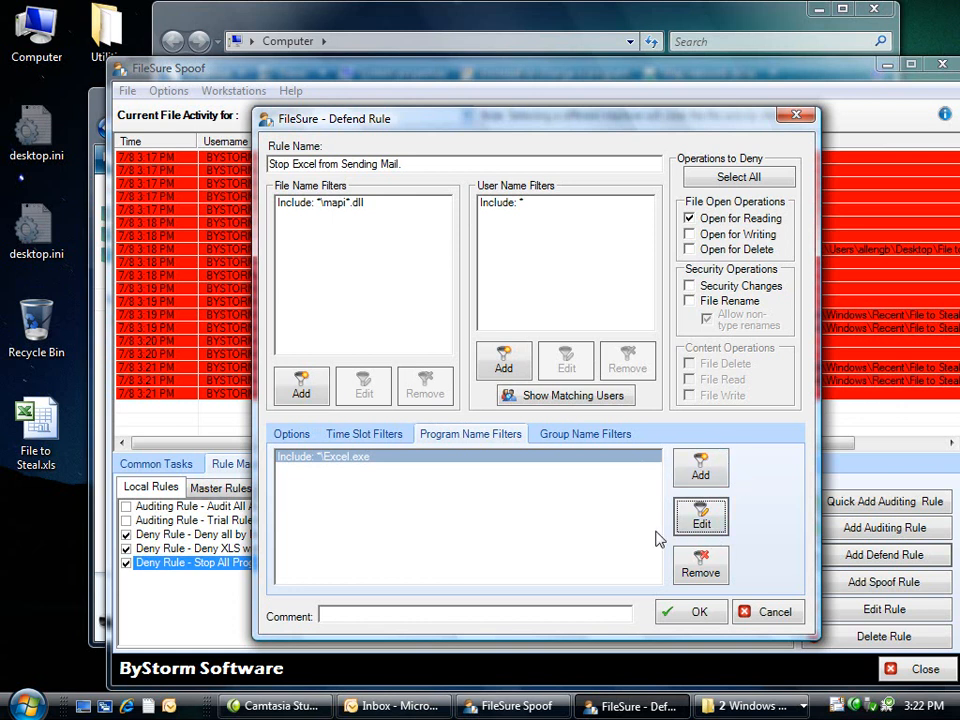
left_click(688, 612)
left_click(554, 422)
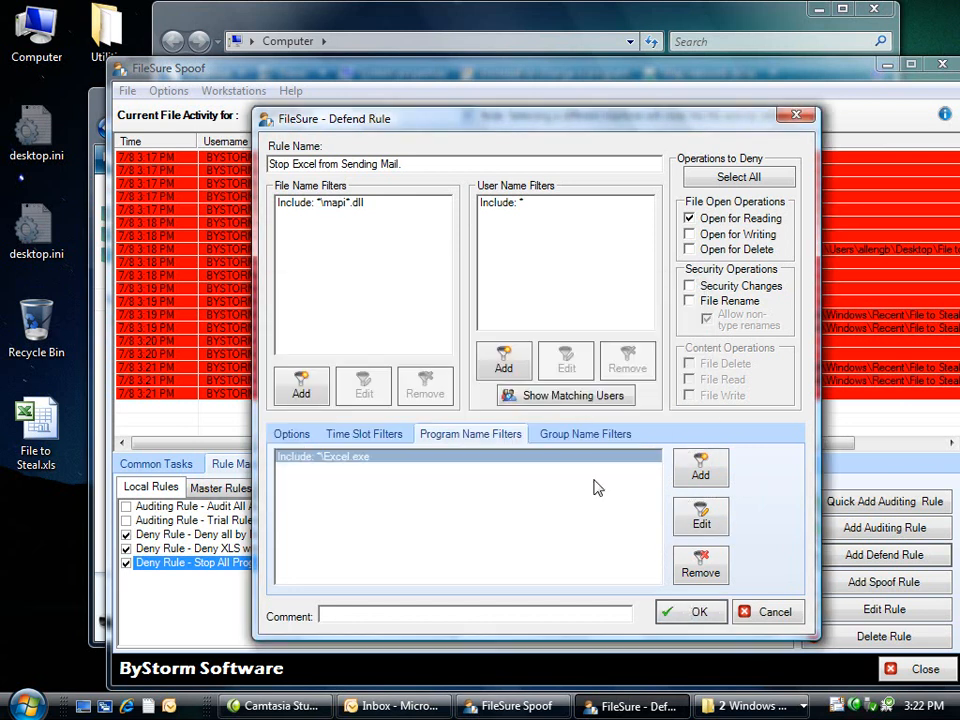
left_click(690, 612)
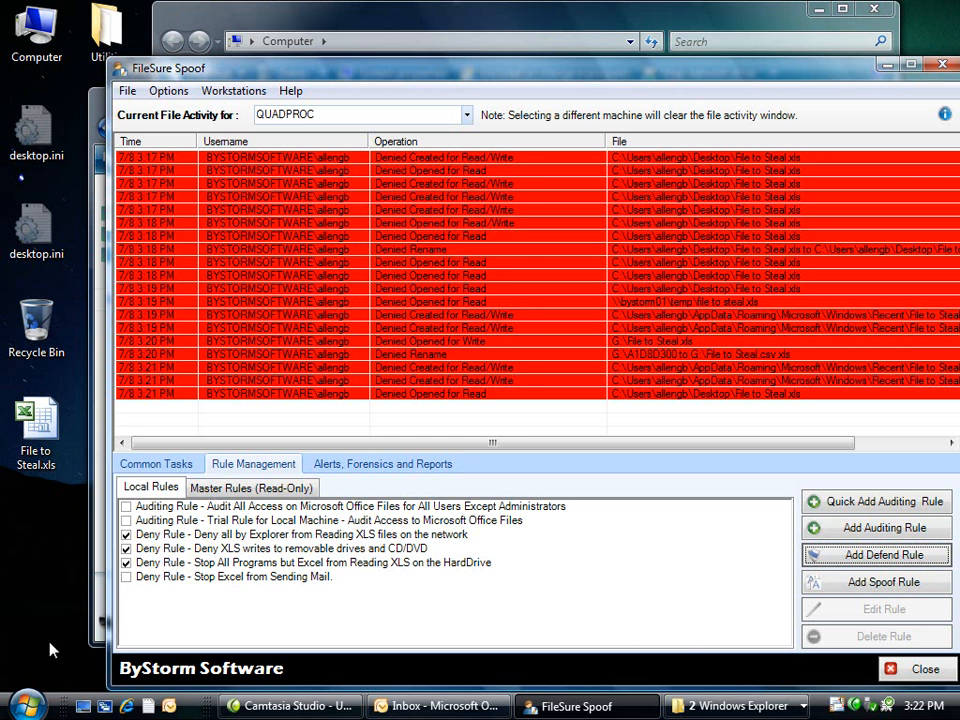
Open File to Steal.xls from the desktop, try to send it from Excel as an e-mail attachment, and close Excel.
double_click(36, 428)
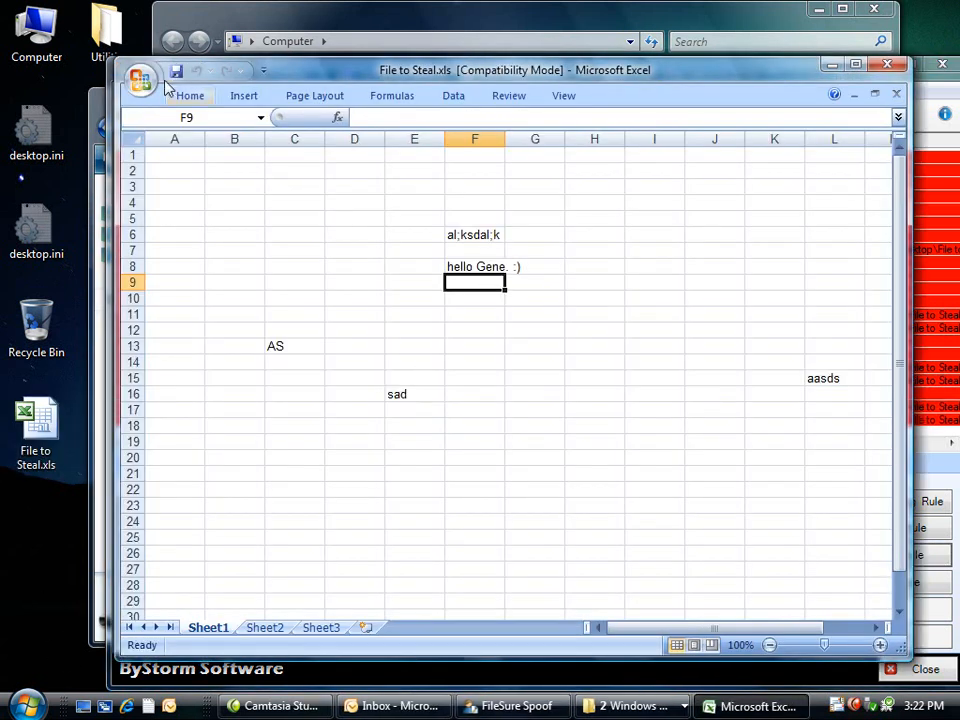
left_click(140, 80)
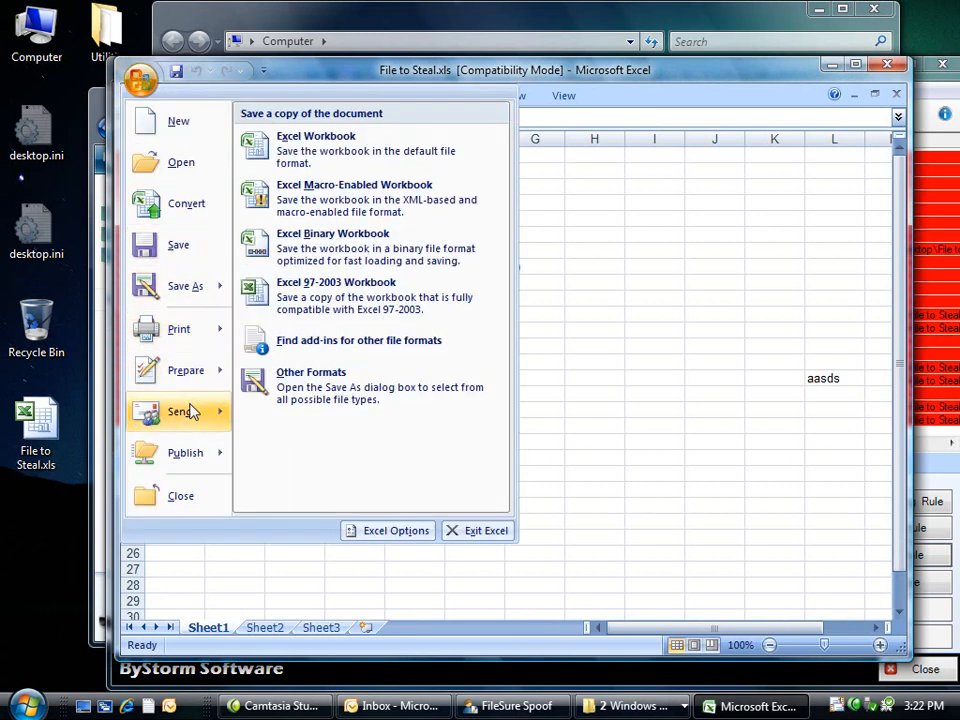
mouse_move(193, 425)
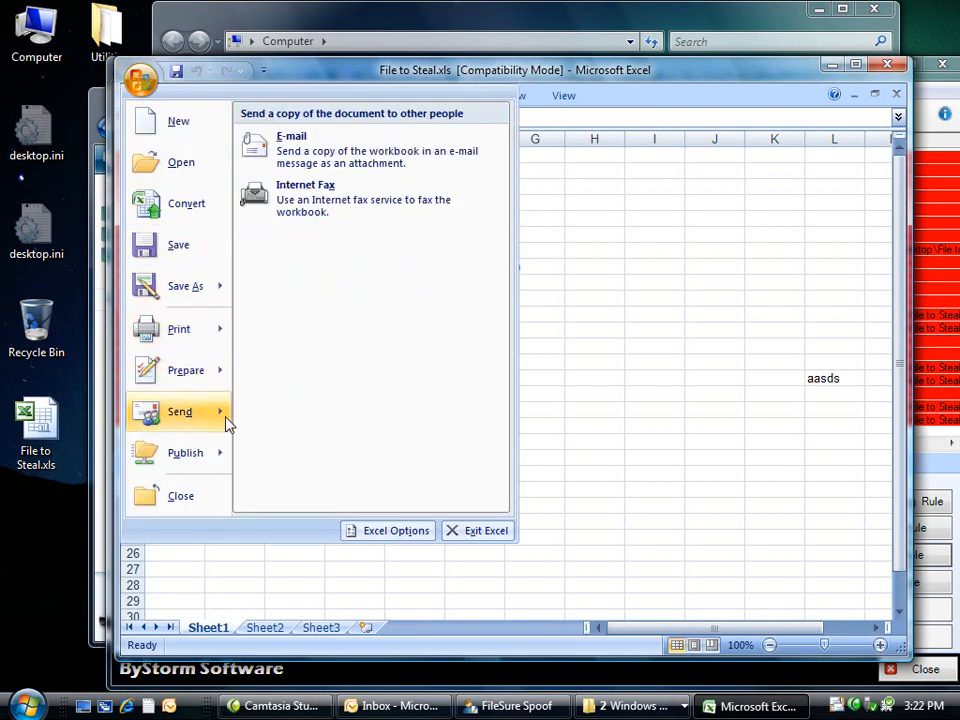
left_click(295, 160)
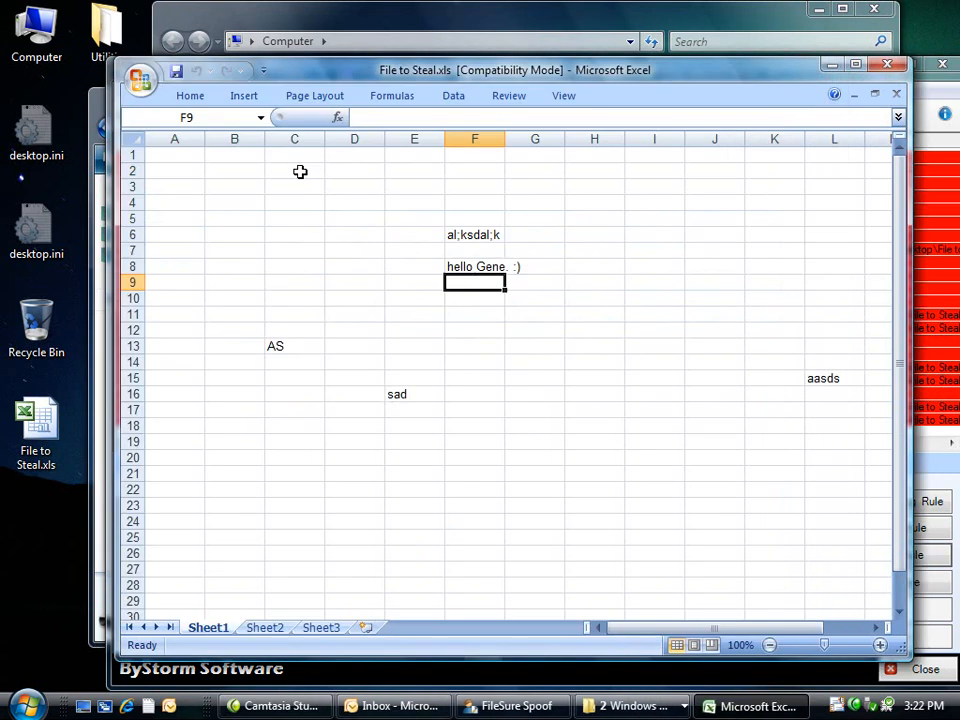
left_click(886, 64)
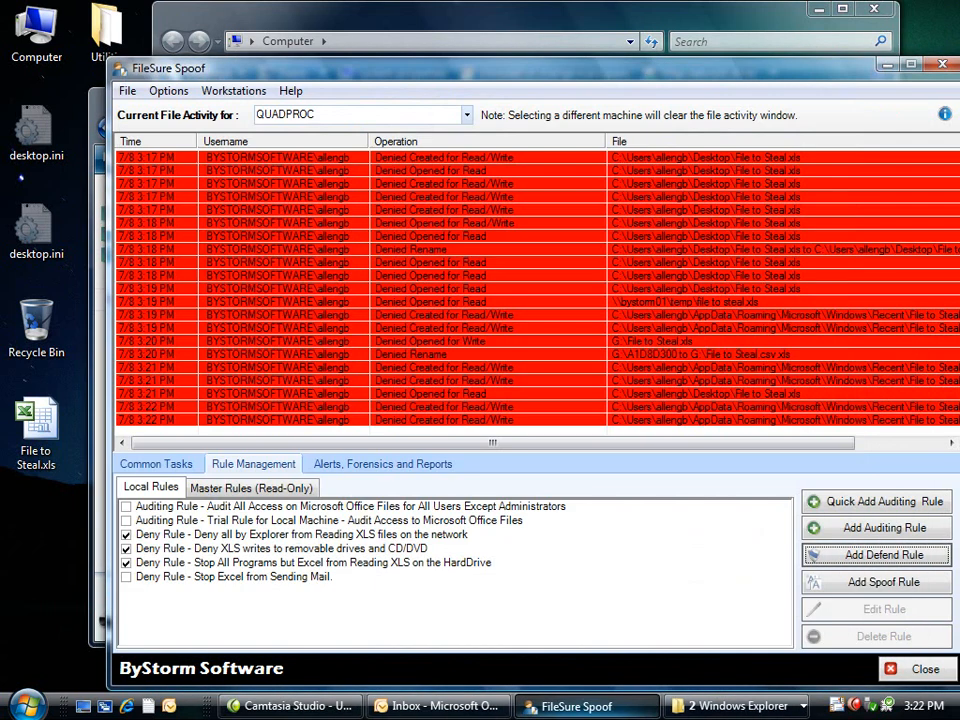
Enable the "Stop Excel from Sending Mail." deny rule in FileSure's local rules.
left_click(726, 704)
left_click(58, 418)
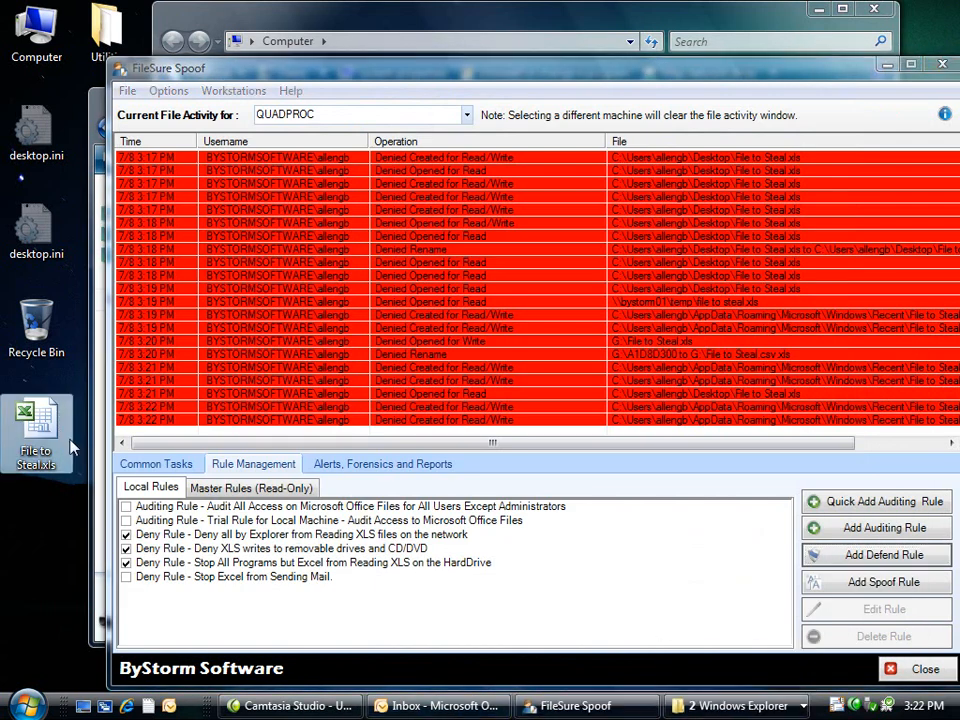
left_click(242, 588)
double_click(246, 580)
left_click(559, 407)
Reopen File to Steal.xls and try again to e-mail the workbook from Excel with the mail rule enabled.
left_click(36, 428)
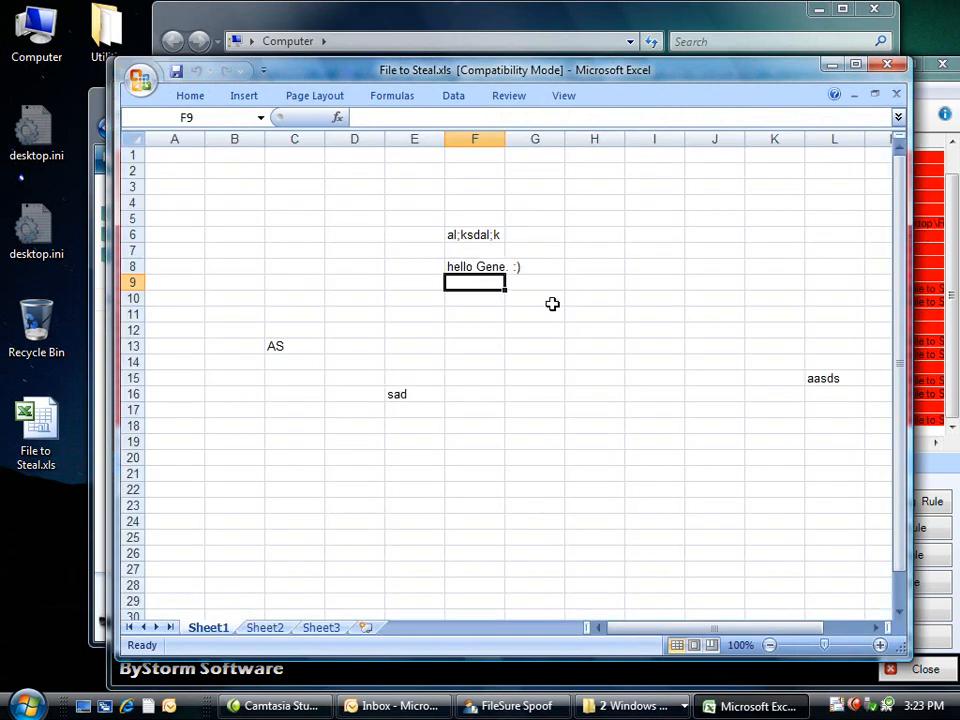
left_click(140, 79)
mouse_move(200, 427)
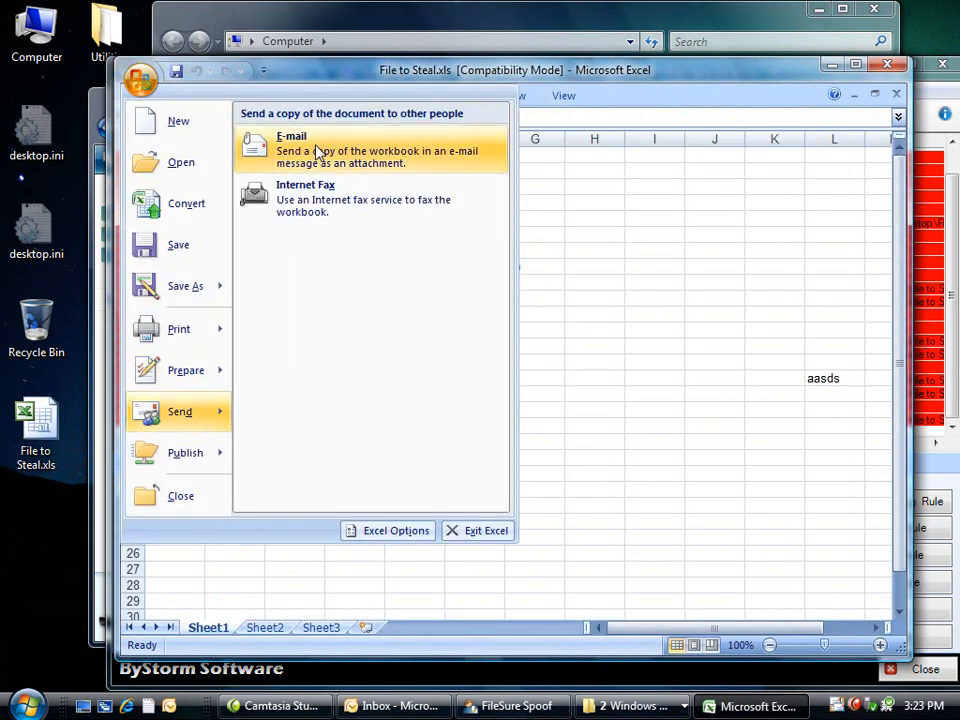
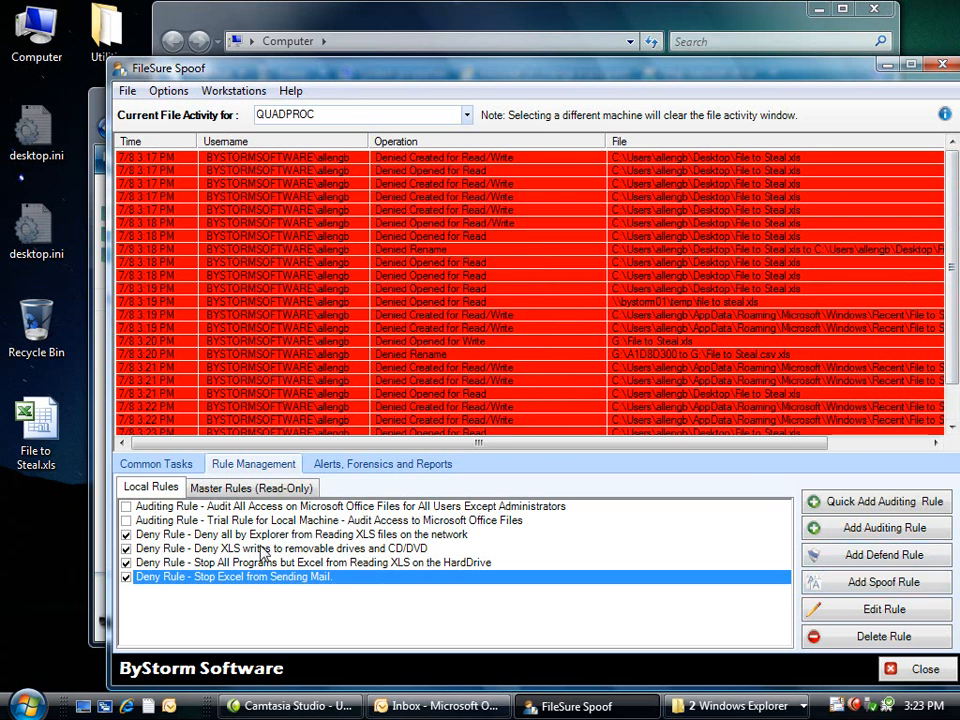
Open FileSure's recorded data viewer and load the local computer's file activity for the previous 2 hours.
left_click(335, 466)
left_click(295, 617)
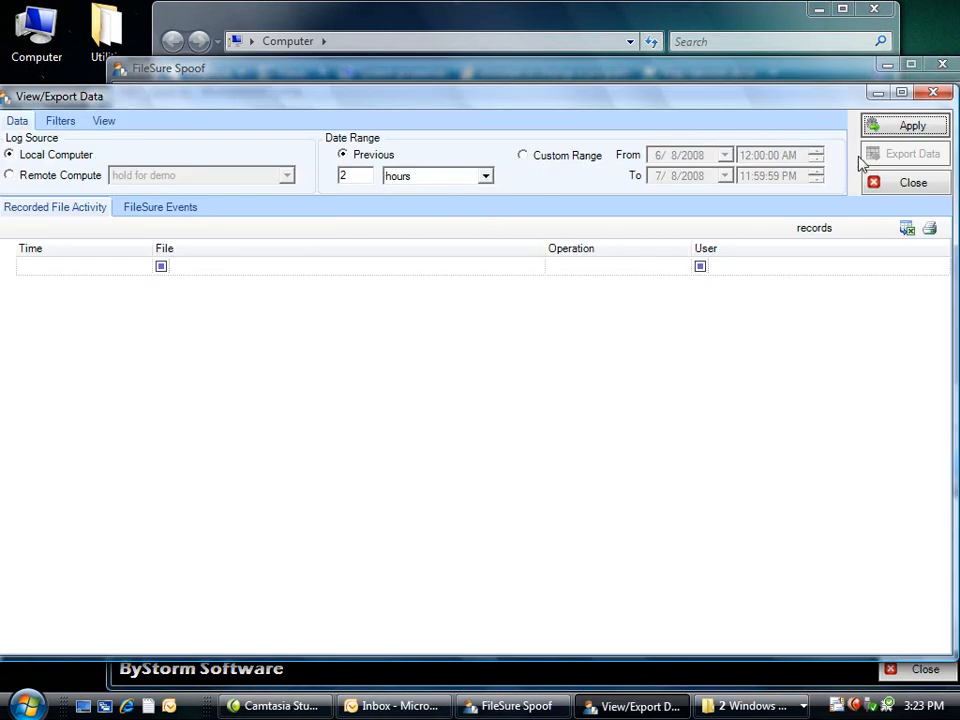
left_click(905, 127)
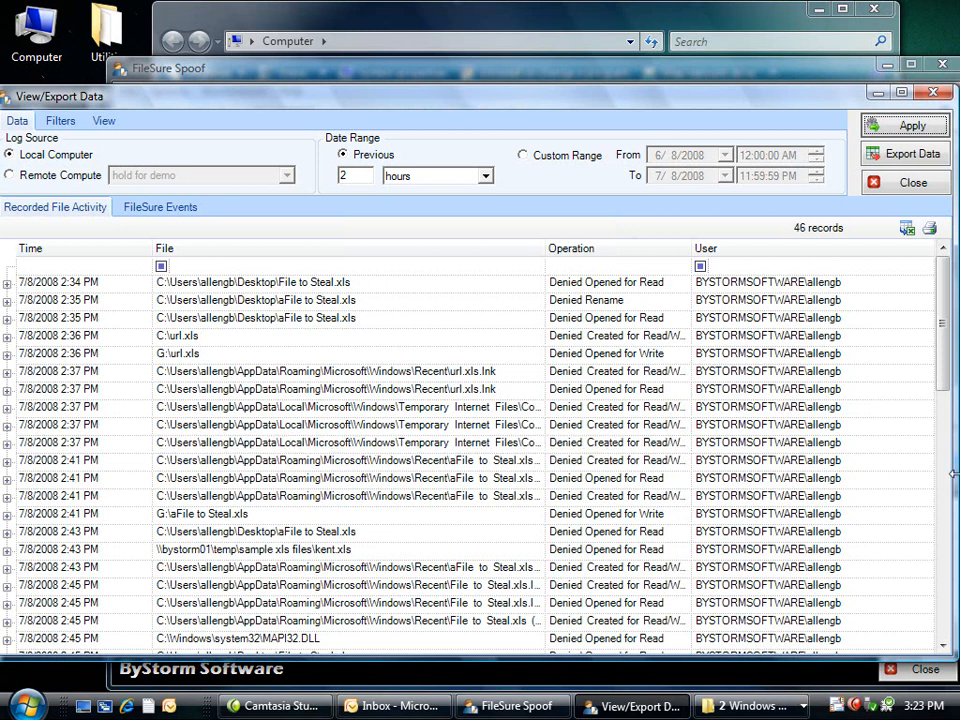
Expand the latest denied records, from the MAPI32.DLL read back to the G:\A1D8D300 rename, and examine which program each one used.
left_click_drag(952, 333, 944, 568)
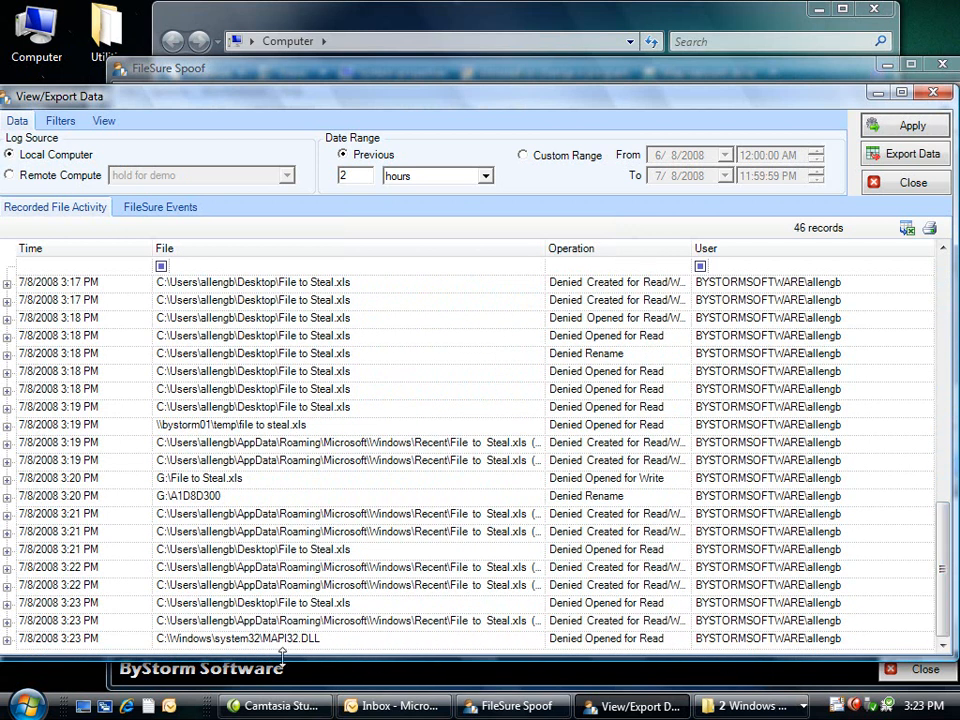
left_click(8, 639)
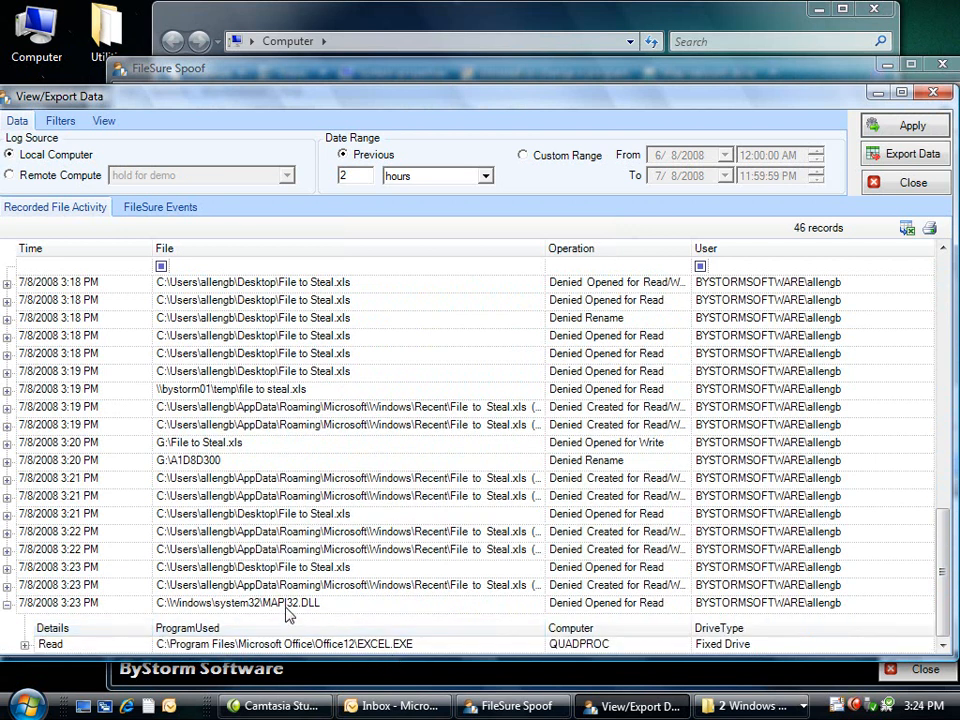
left_click(7, 587)
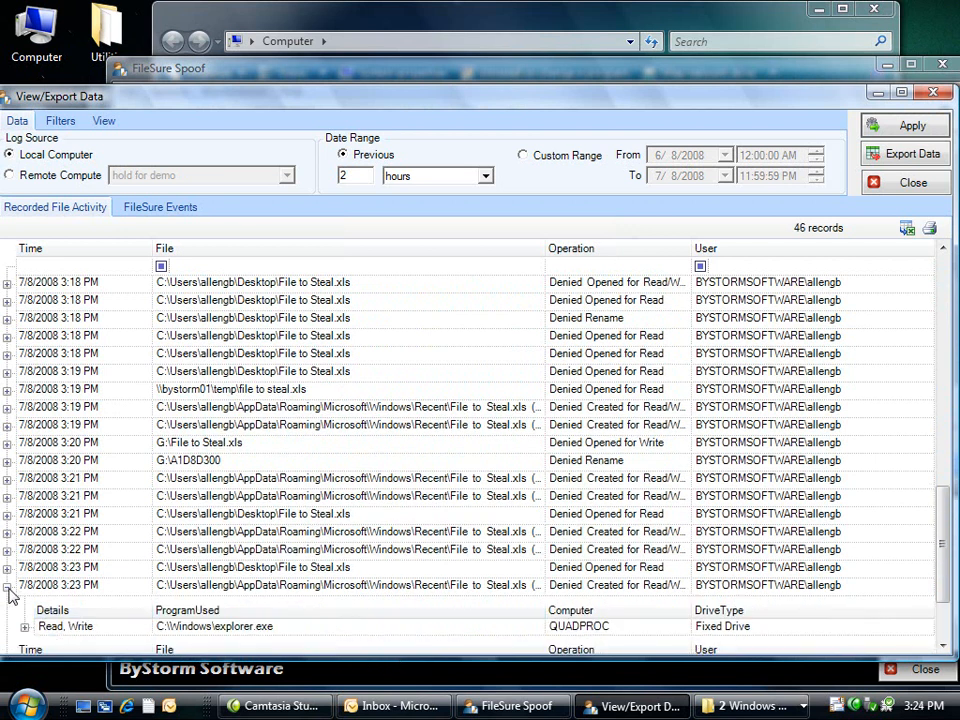
scroll(504, 602, "down", 2)
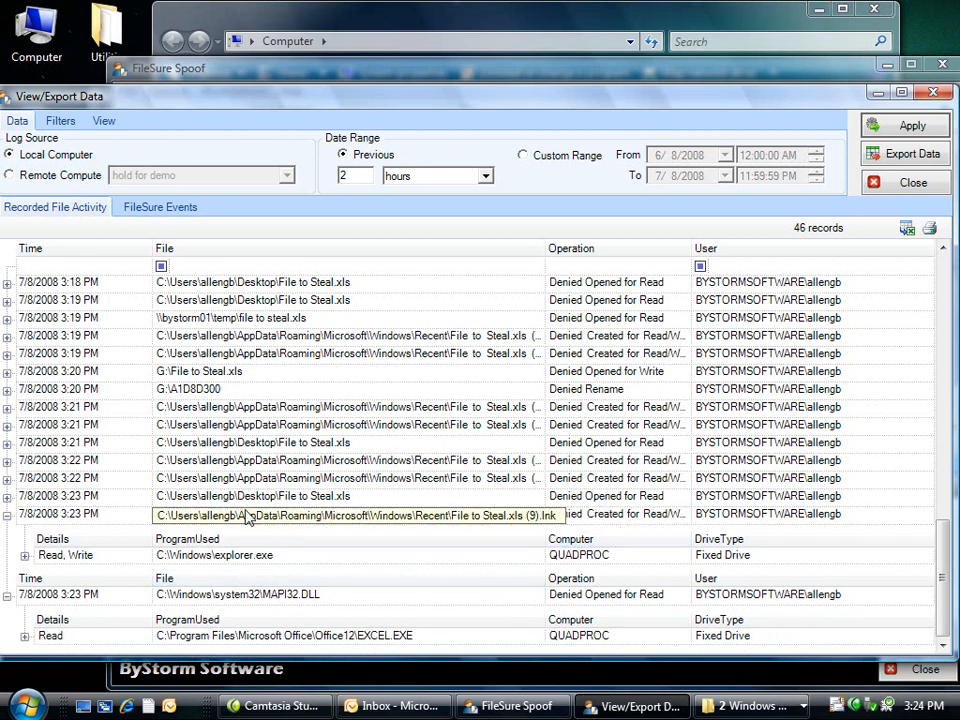
left_click(7, 497)
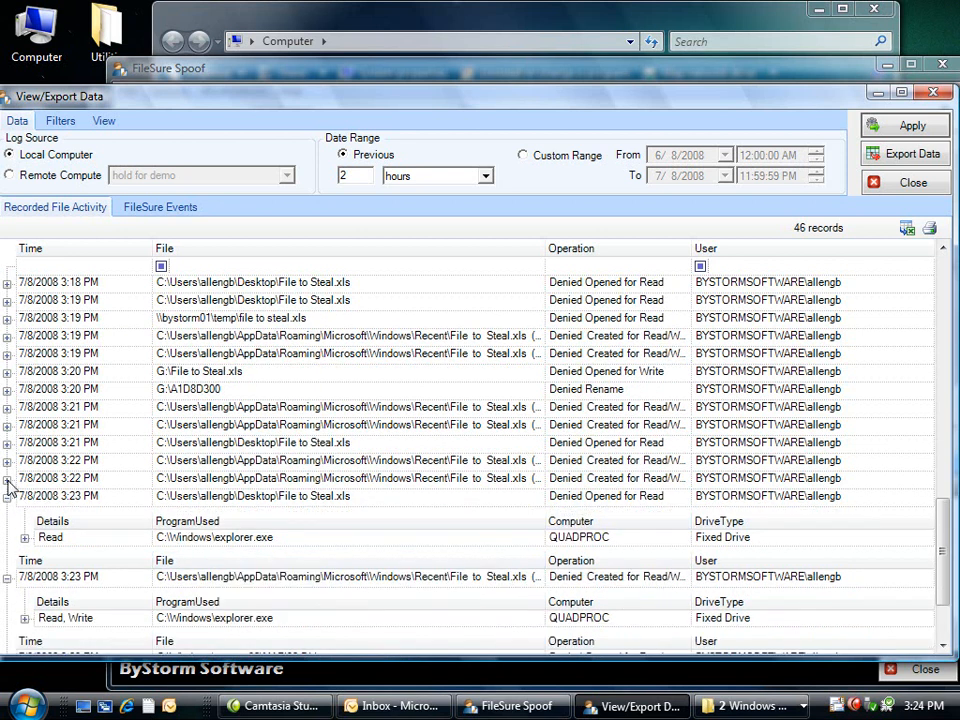
left_click(8, 481)
left_click(7, 462)
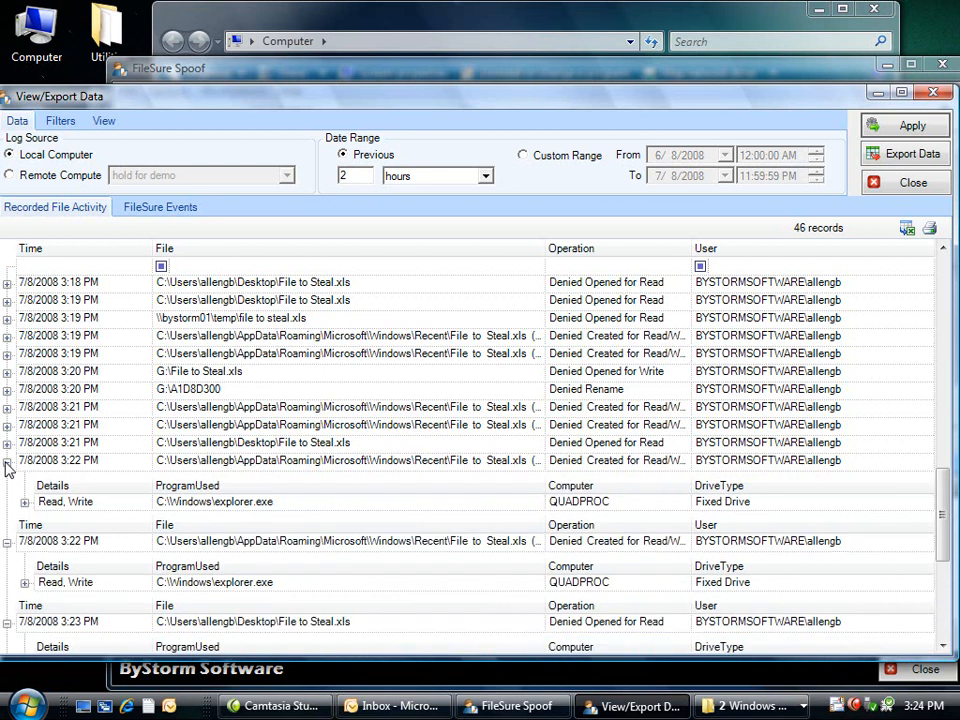
left_click(7, 443)
left_click(8, 425)
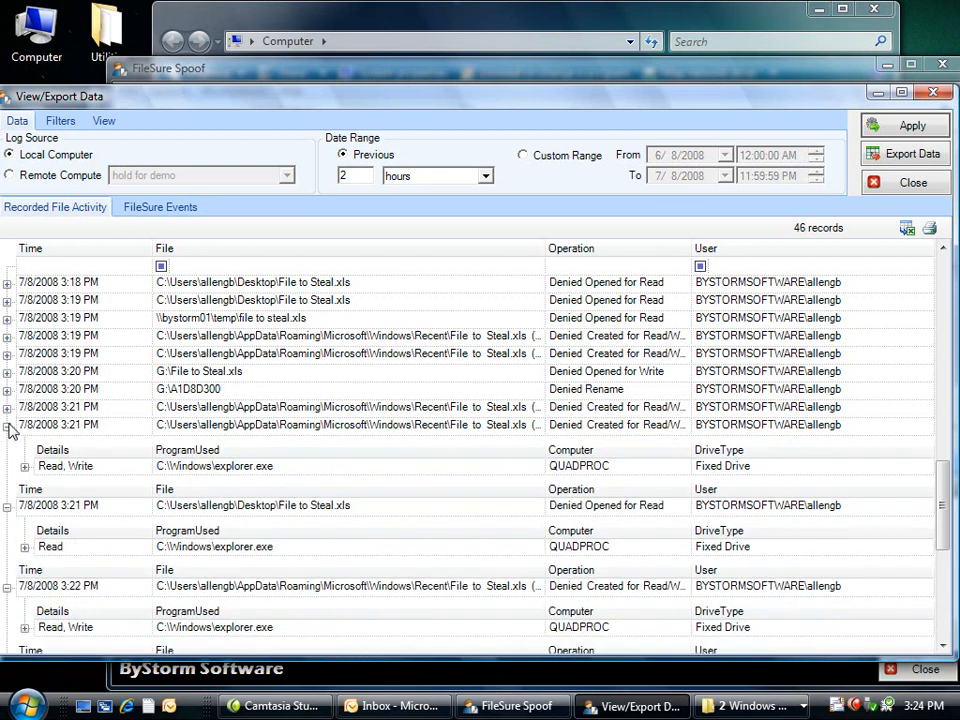
left_click(7, 408)
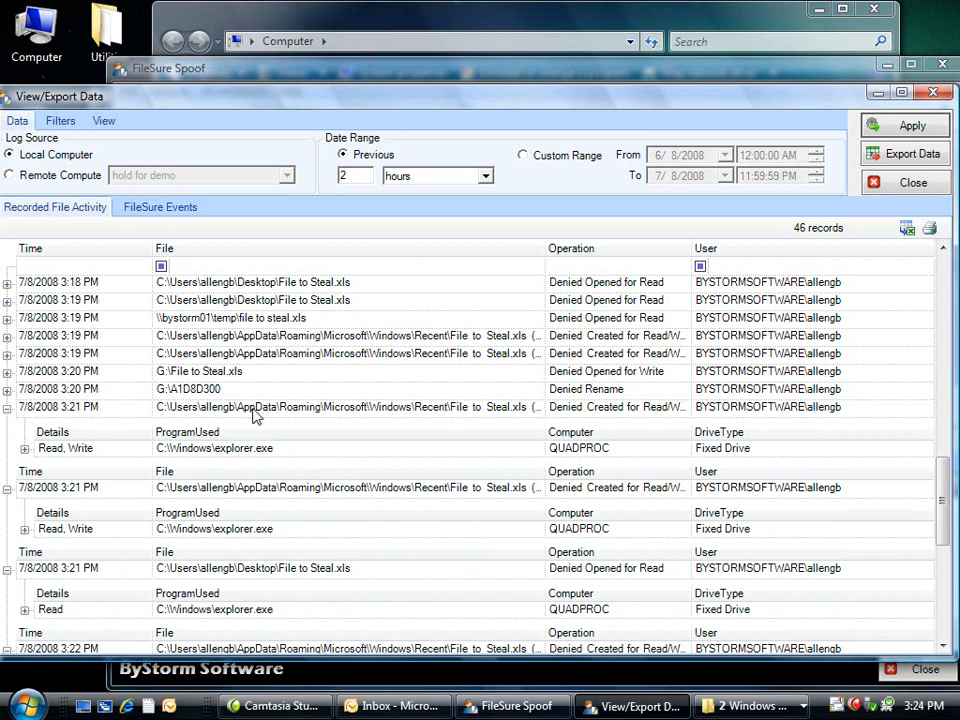
left_click(8, 391)
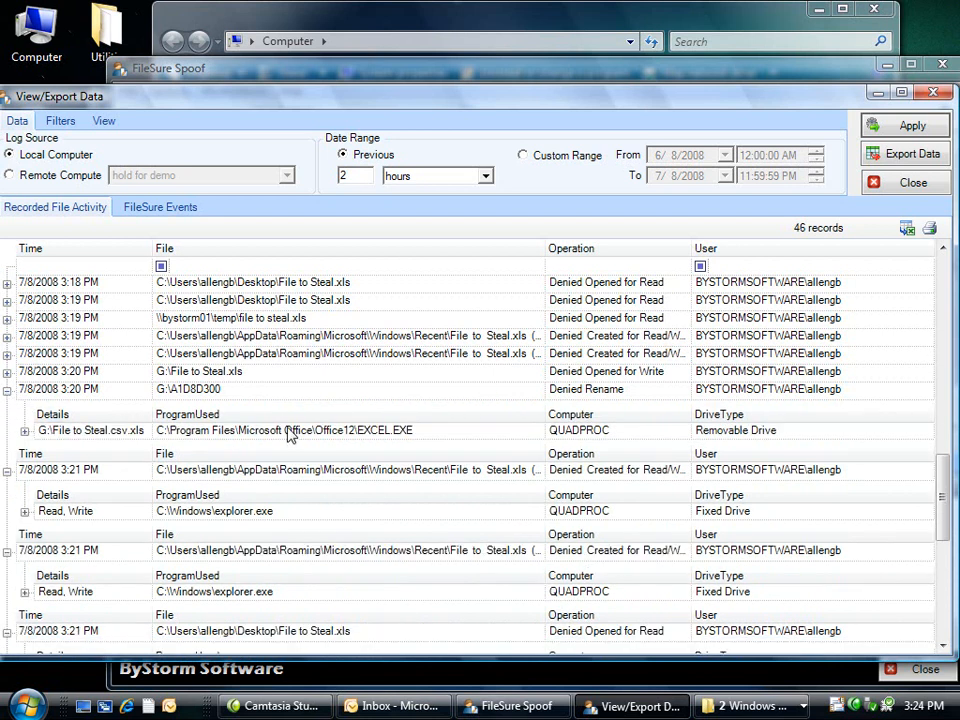
Expand the 3:18 PM denied read after the rename and the \\bystorm01\temp\file to steal.xls record, examining each one's program and drive type.
scroll(418, 441, "up", 1)
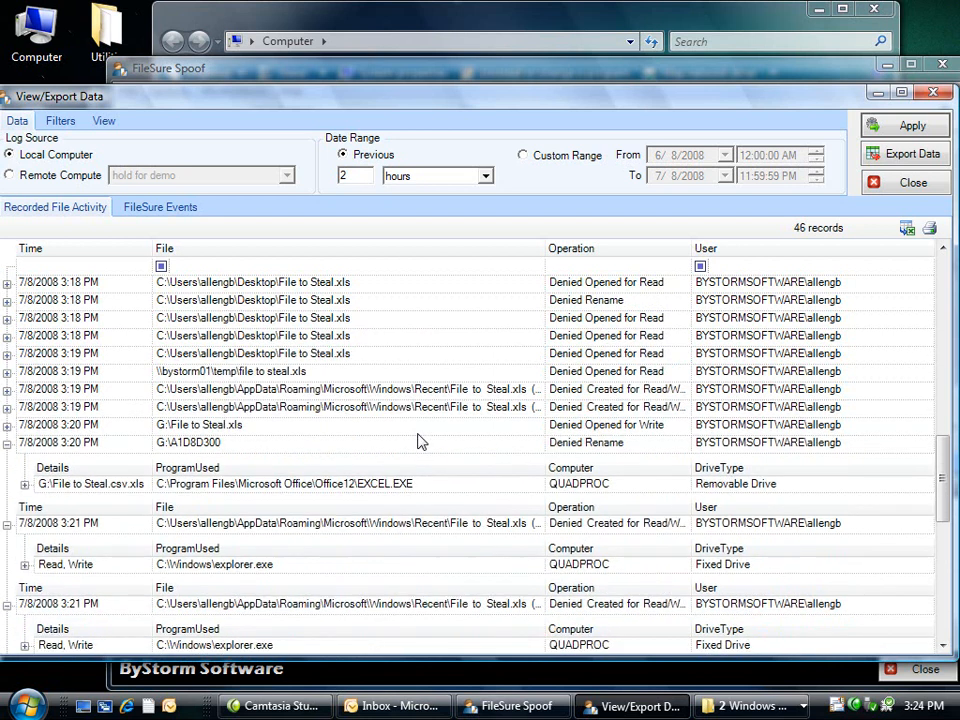
scroll(47, 403, "up", 1)
left_click(7, 372)
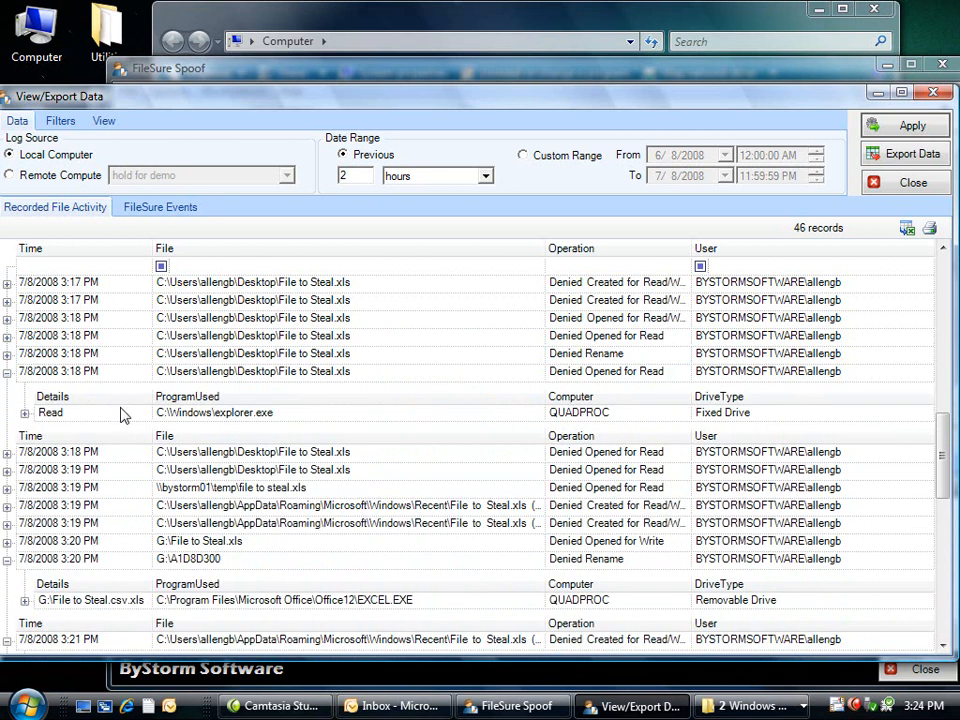
left_click(324, 414)
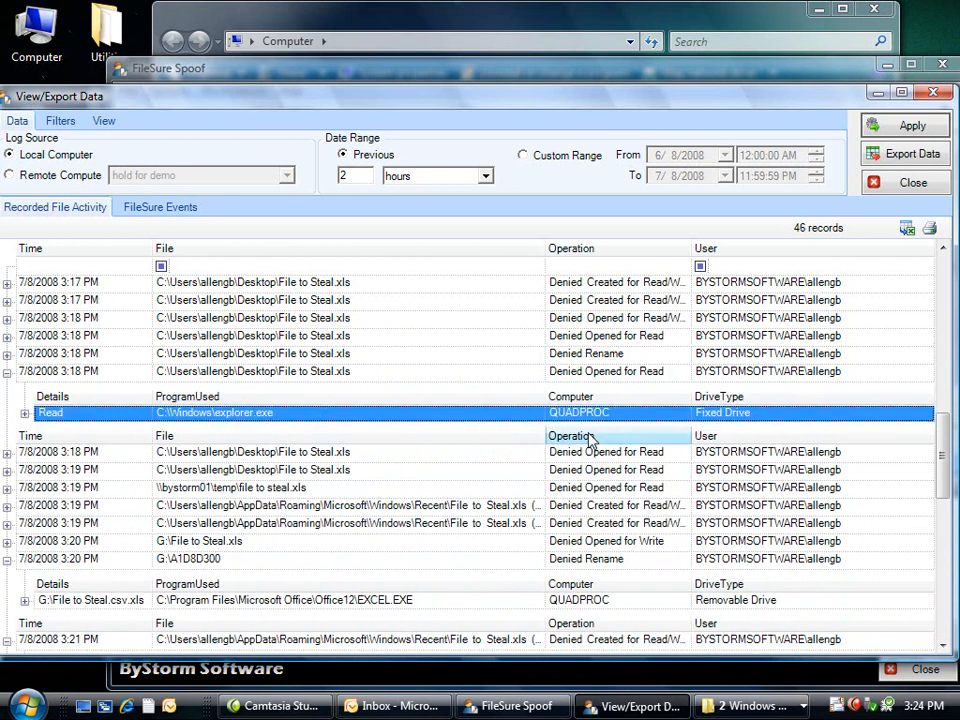
left_click(7, 488)
left_click(378, 535)
scroll(380, 533, "down", 1)
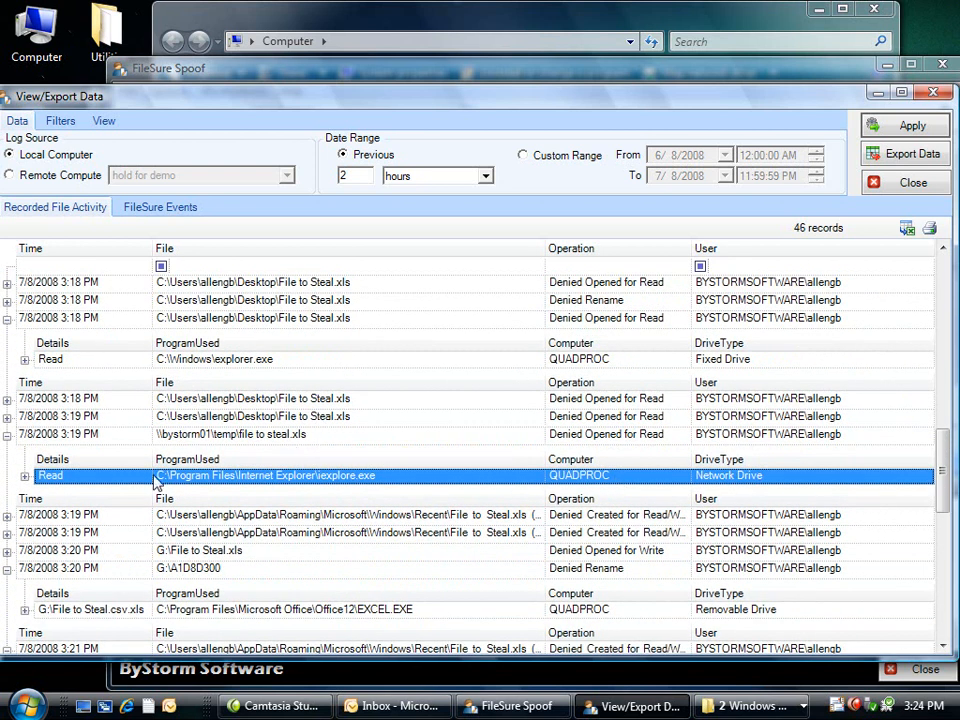
scroll(257, 444, "up", 6)
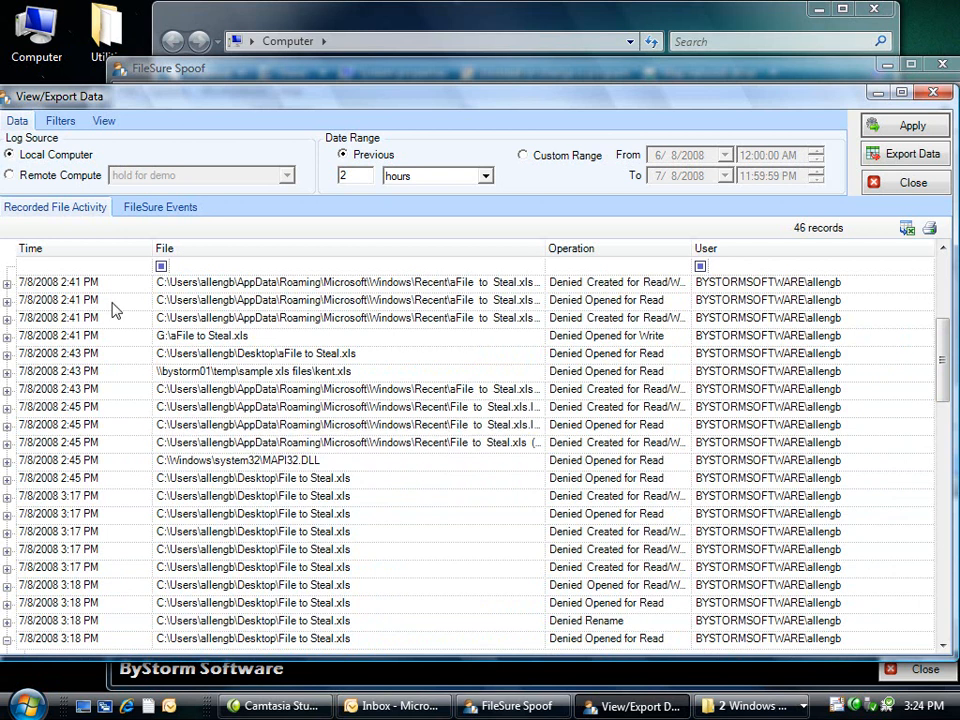
scroll(253, 332, "up", 4)
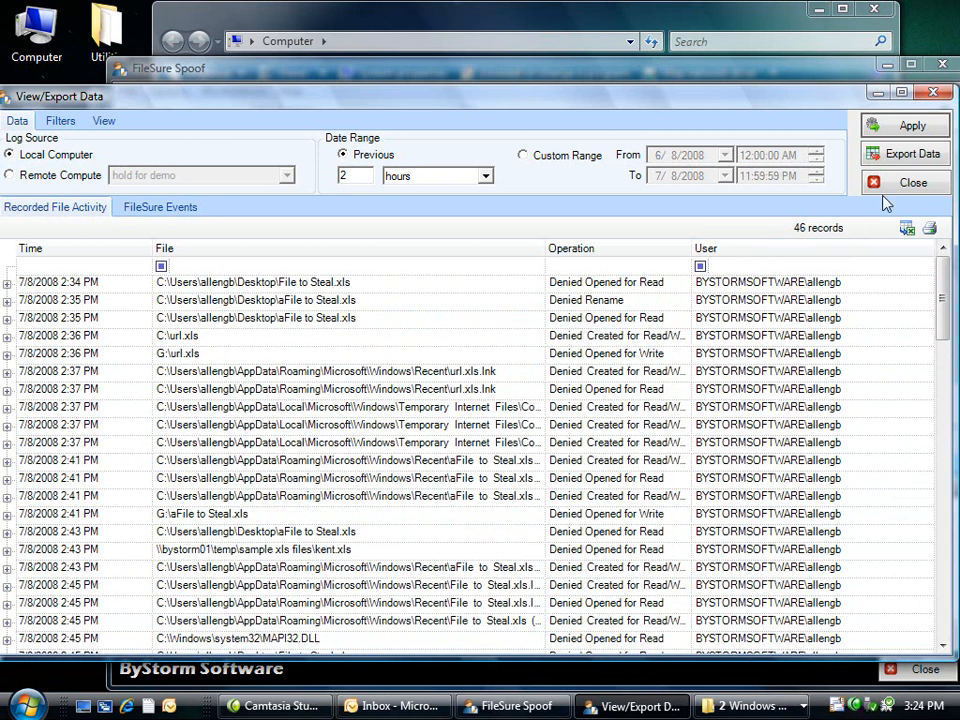
Close the recorded data viewer and return to FileSure's common tasks with the newest entries of the current file activity in view.
left_click(897, 188)
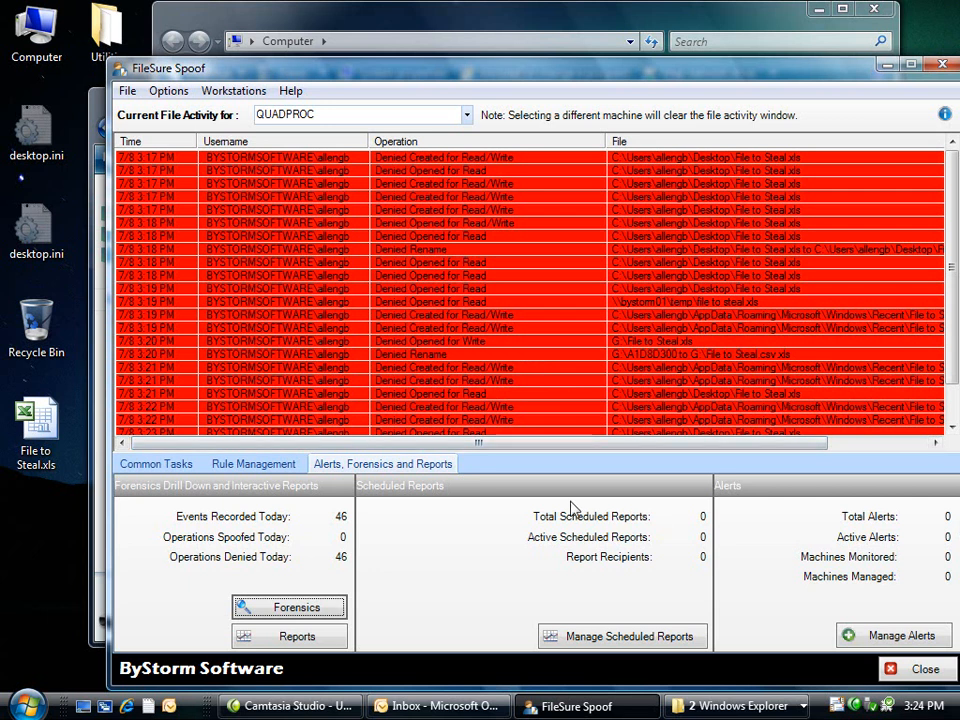
left_click(160, 465)
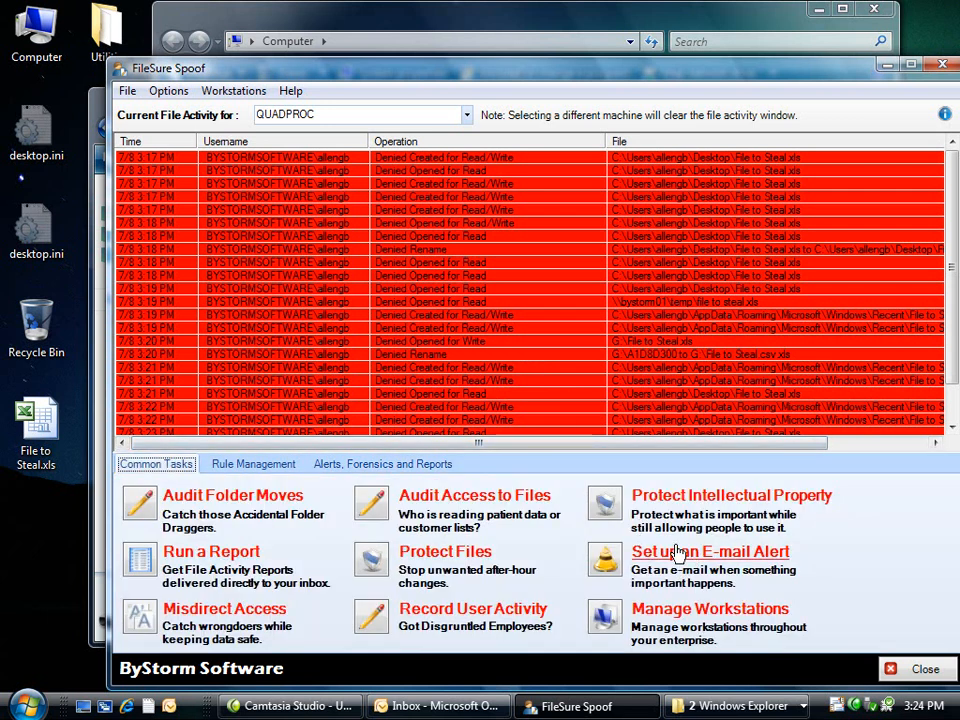
left_click(952, 404)
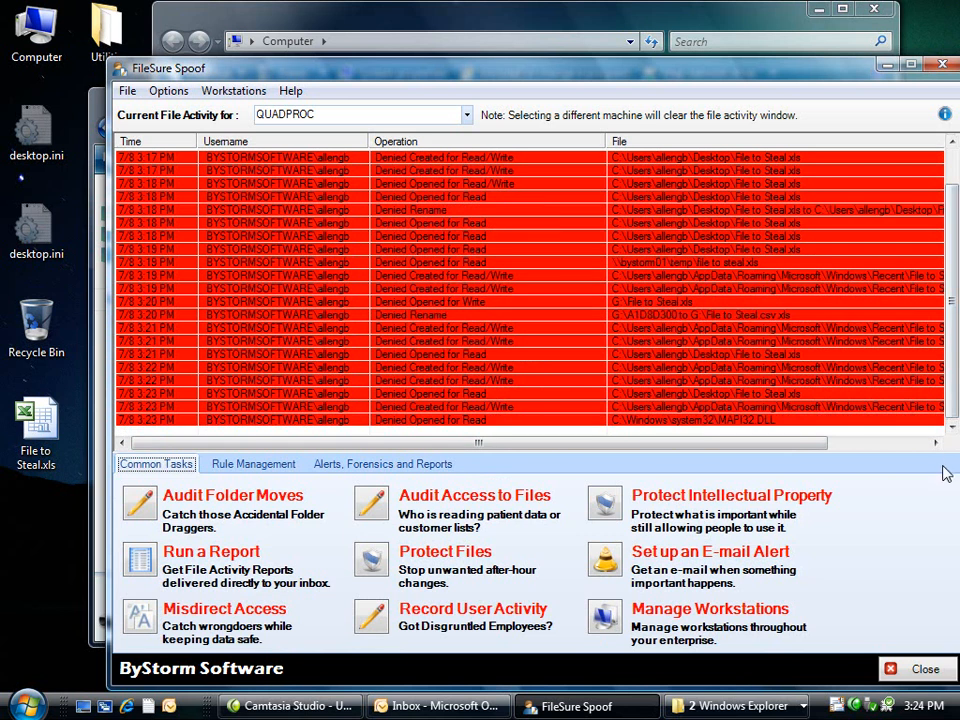